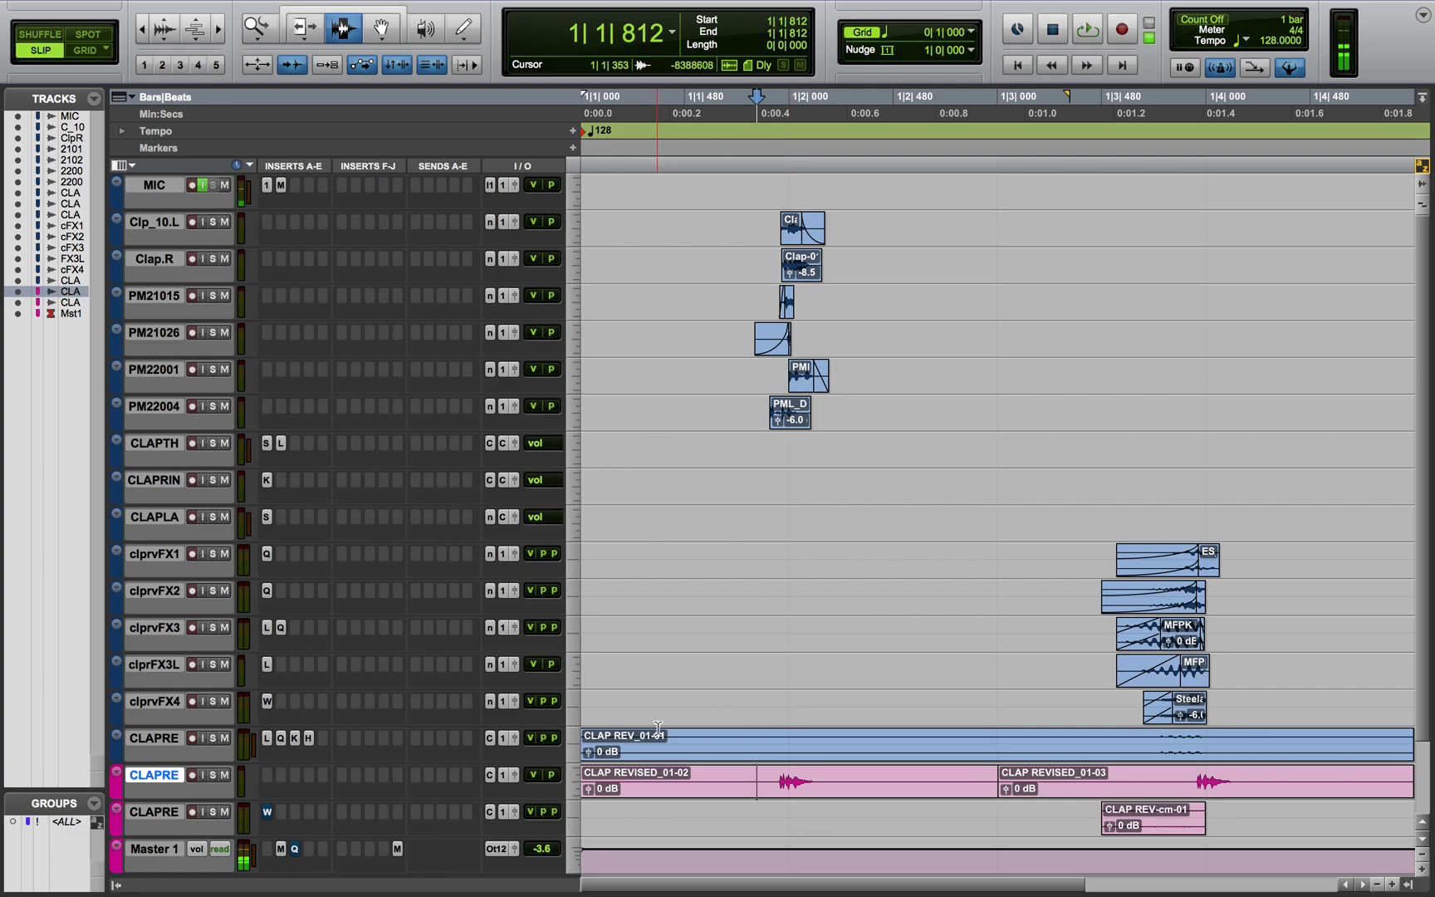
Solo the pink CLAP REVISED print track, play it back briefly, and take it out of solo
click(213, 774)
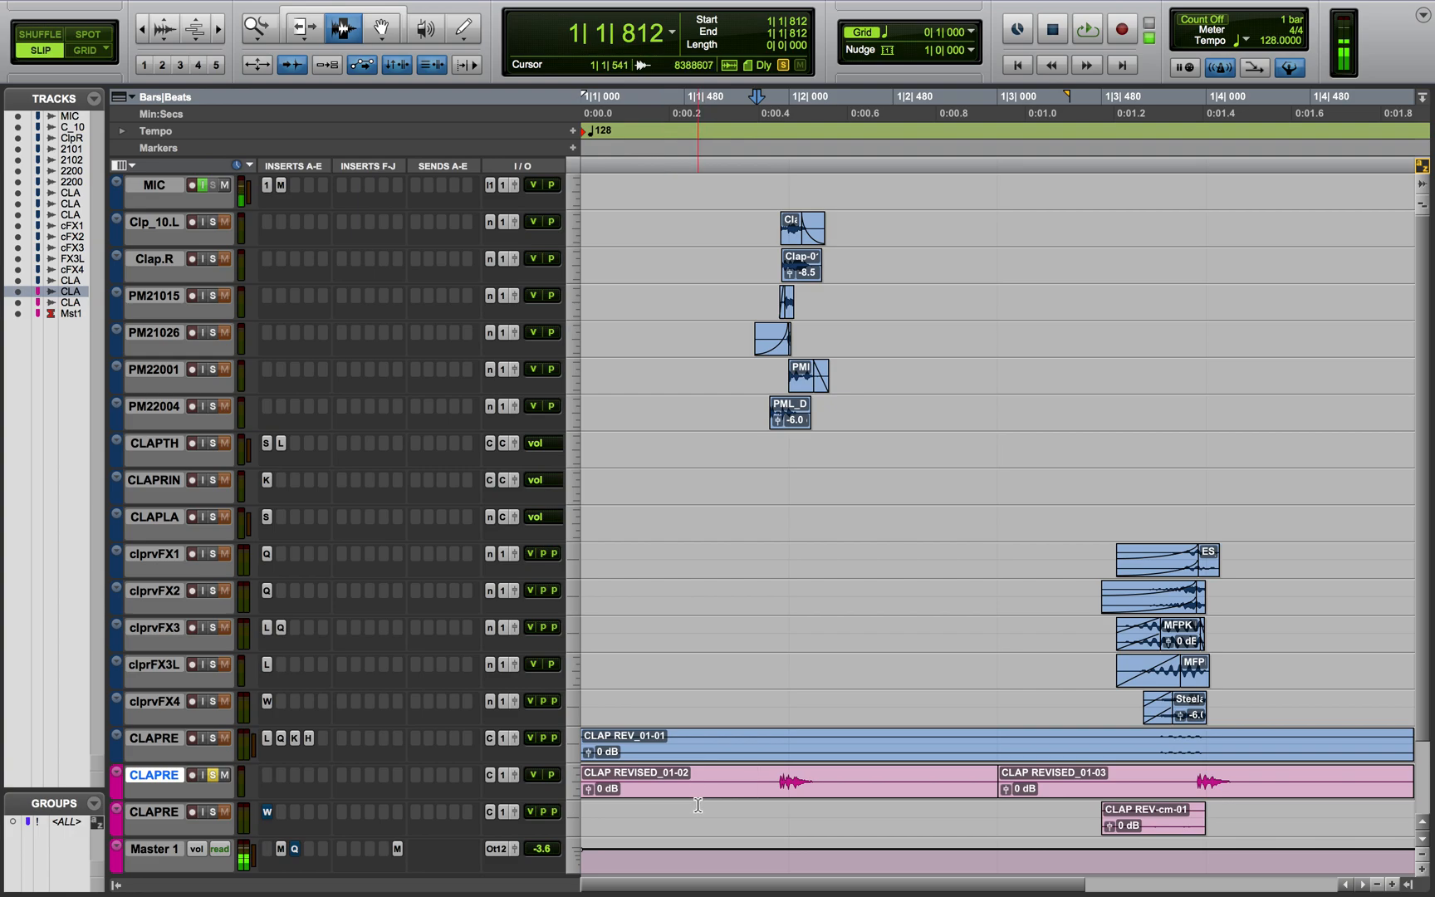
key(space)
key(space)
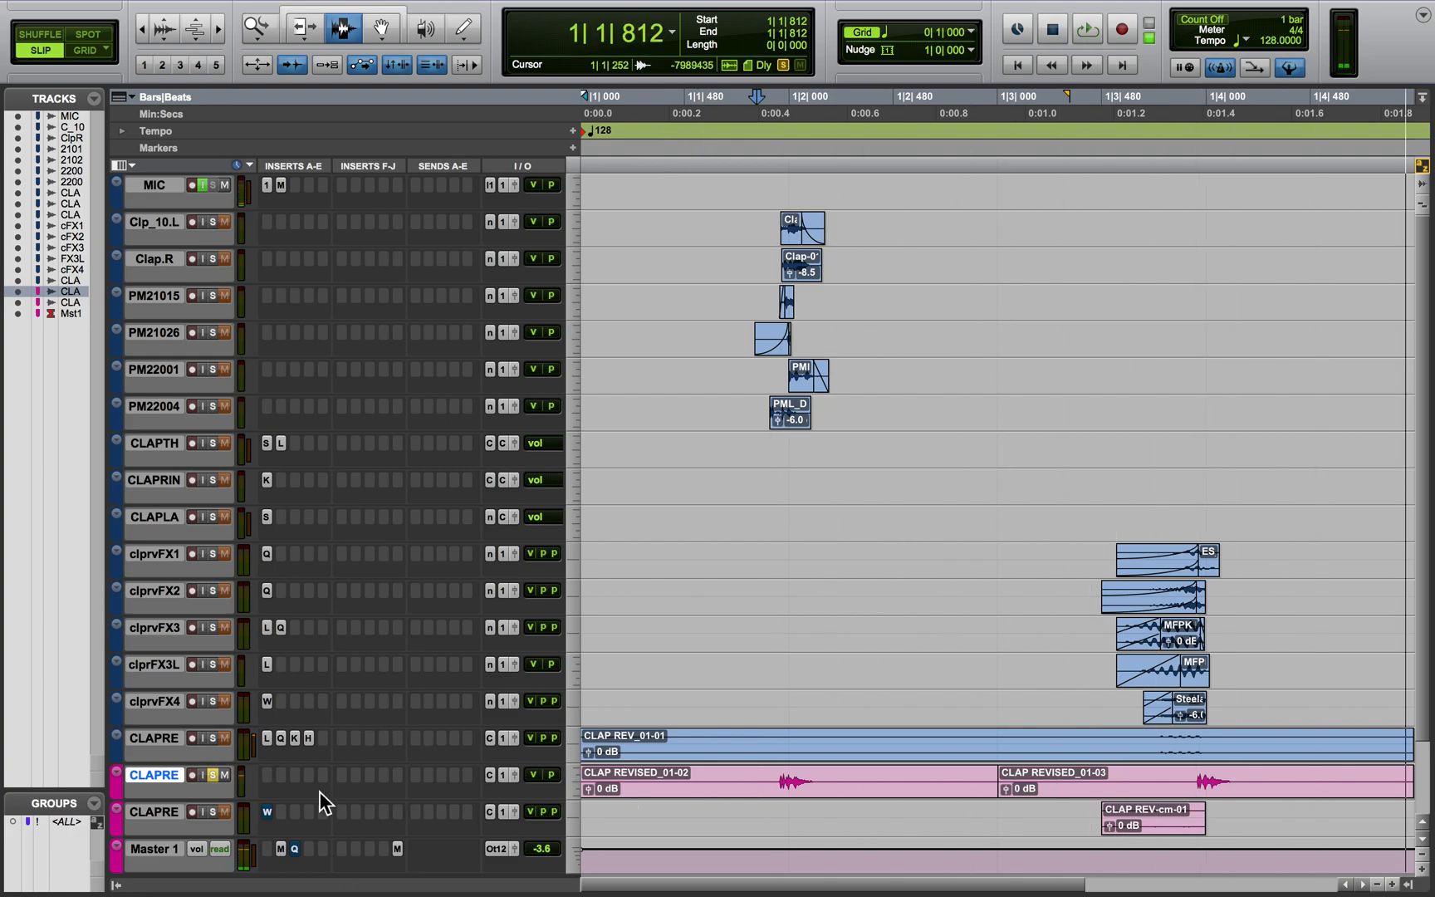
click(212, 774)
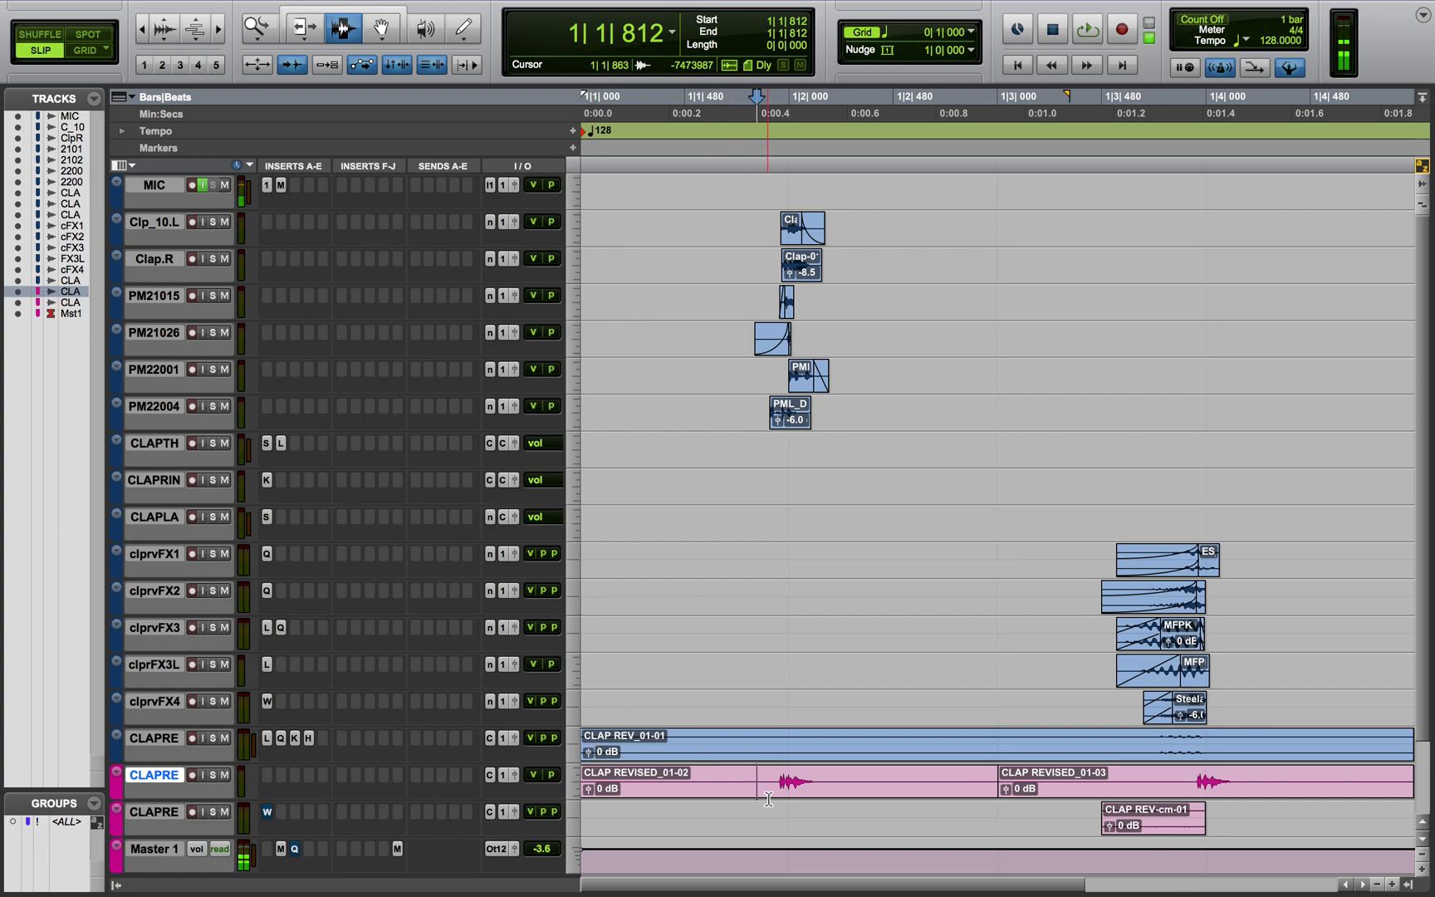
Solo the Clp_10.L track and highlight the group of clap layer clips around beat 2 for a closer look
click(670, 299)
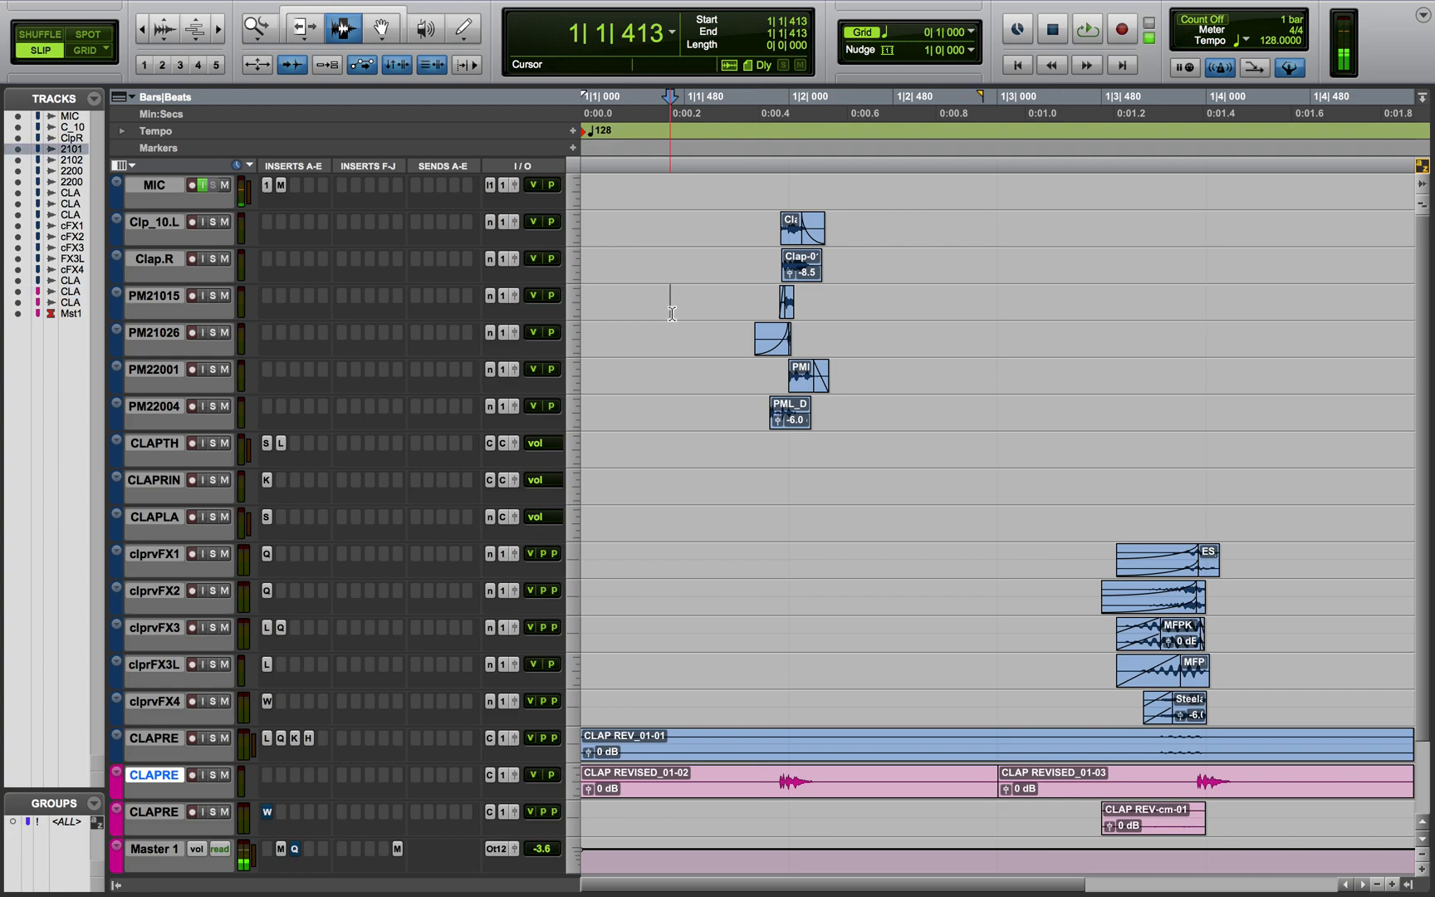
click(213, 221)
drag(711, 220, 920, 489)
click(815, 484)
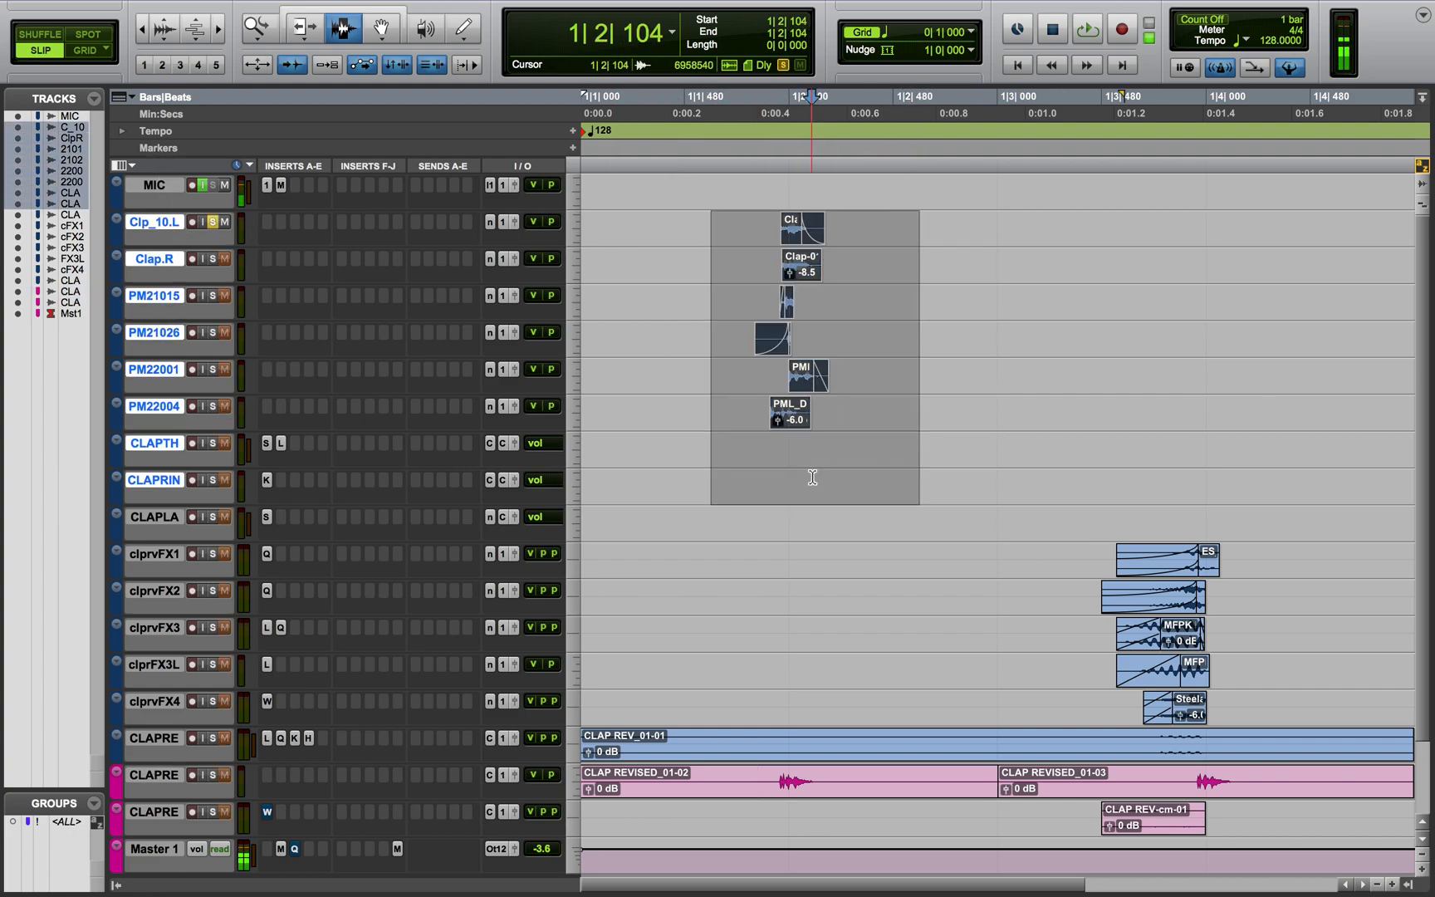
key(super+bracketright)
key(super+bracketright)
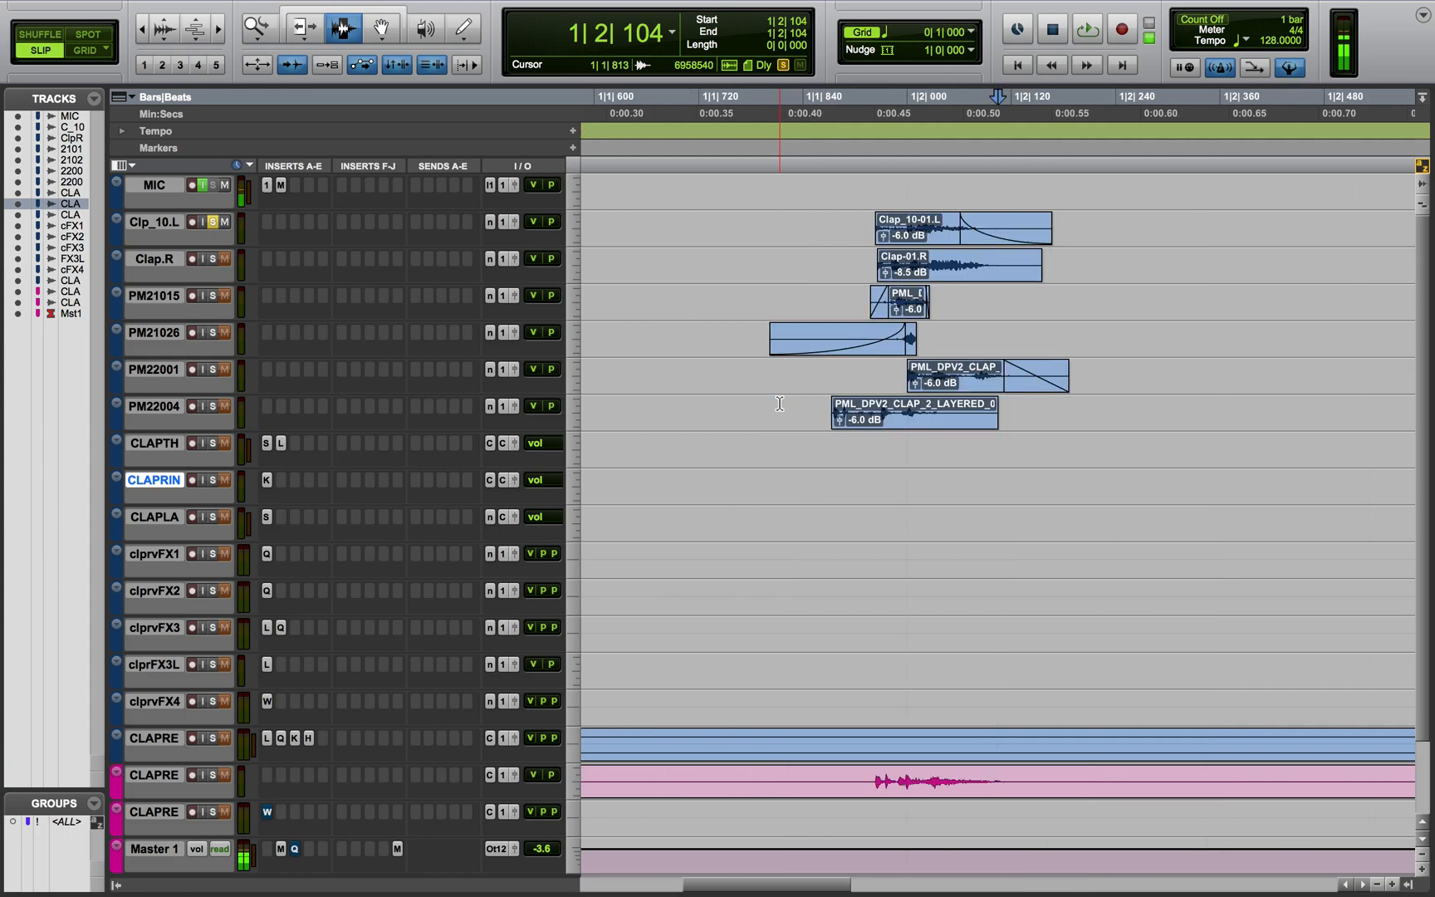
Switch to Grid mode and place the edit cursor exactly at 1|2|000 on the printed clap waveform
click(902, 790)
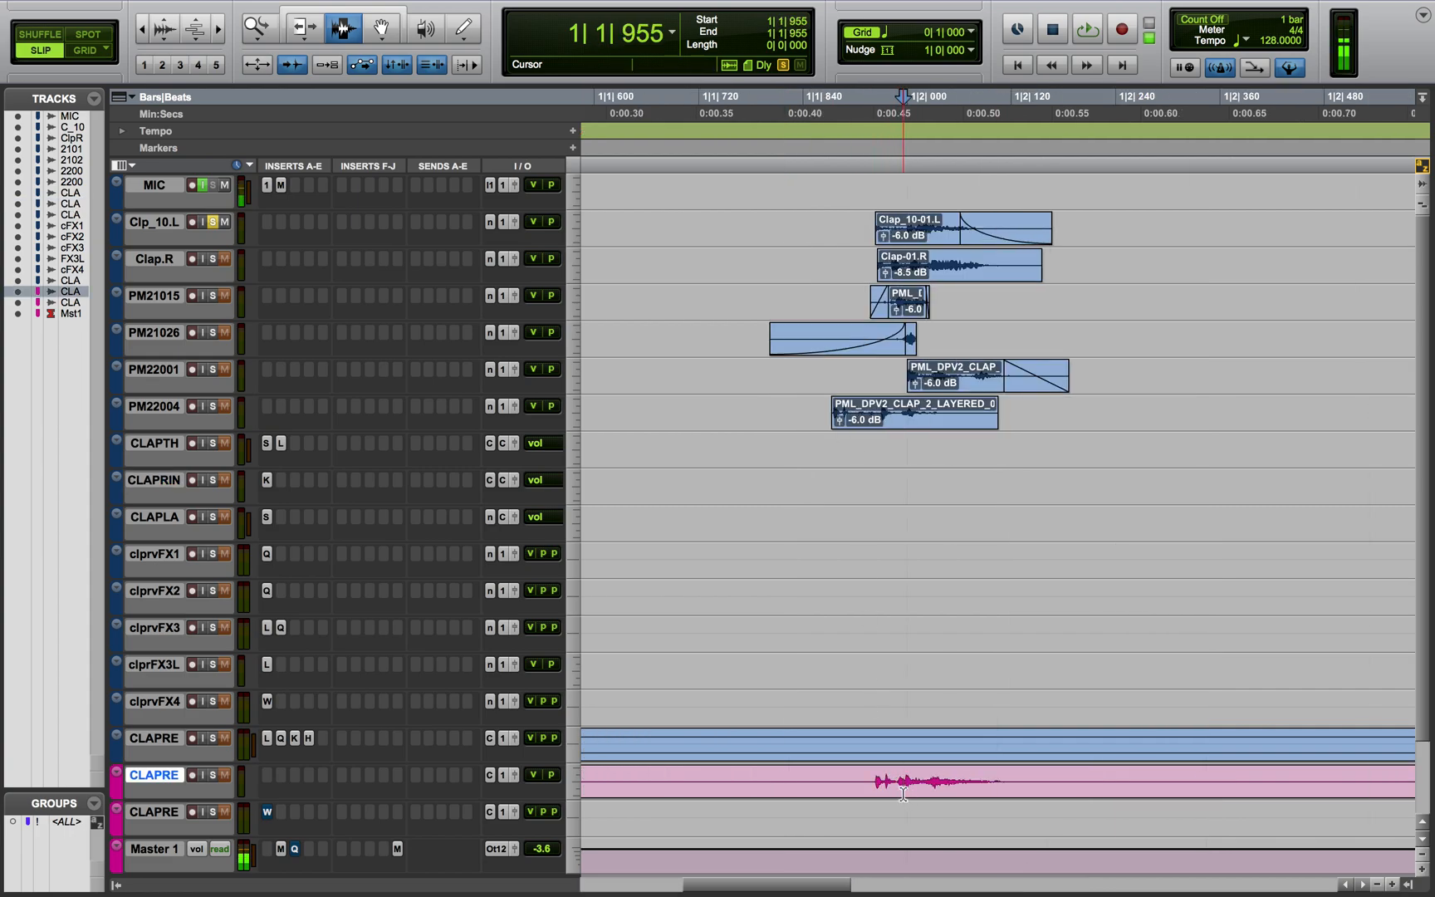
click(906, 790)
mouse_move(906, 790)
mouse_down()
mouse_move(865, 789)
mouse_move(906, 791)
mouse_up()
key(F4)
click(906, 790)
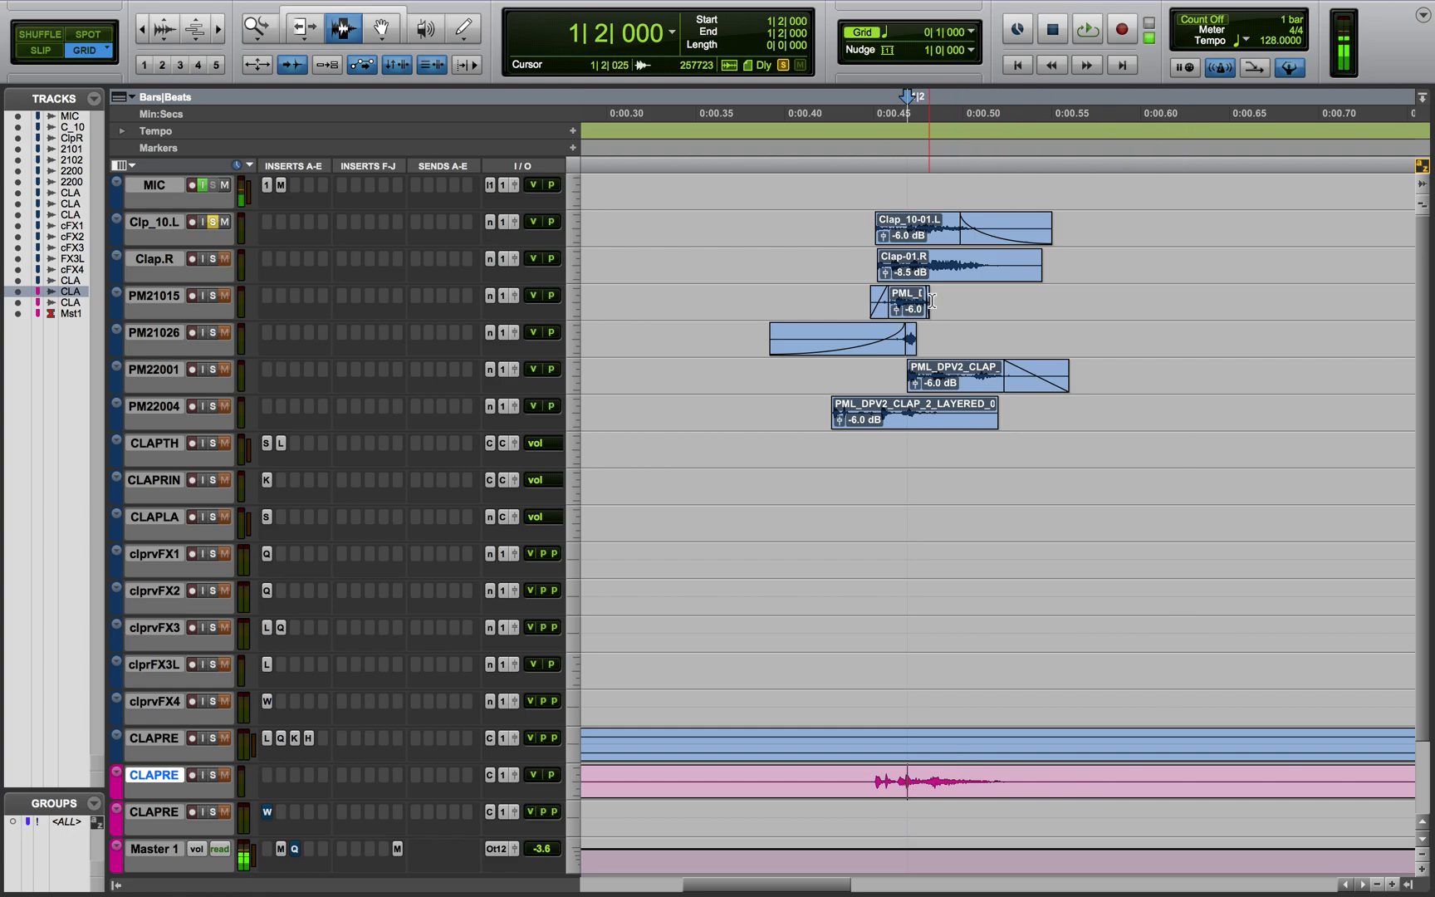
Return to Slip mode, audition the soloed Clp_10.L layer from just before its clip, and unsolo it
click(71, 160)
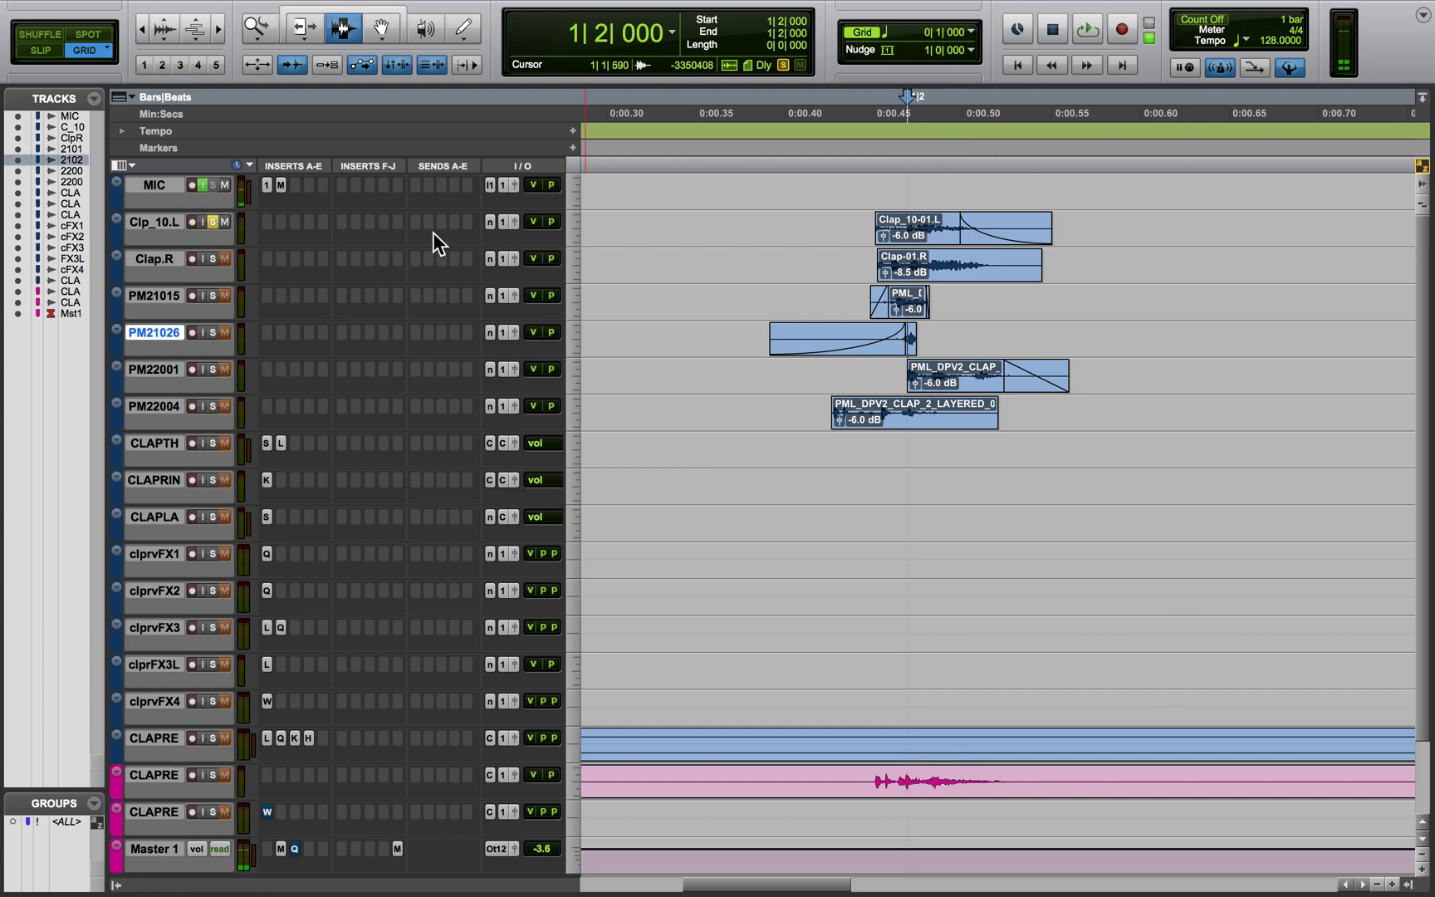
click(722, 241)
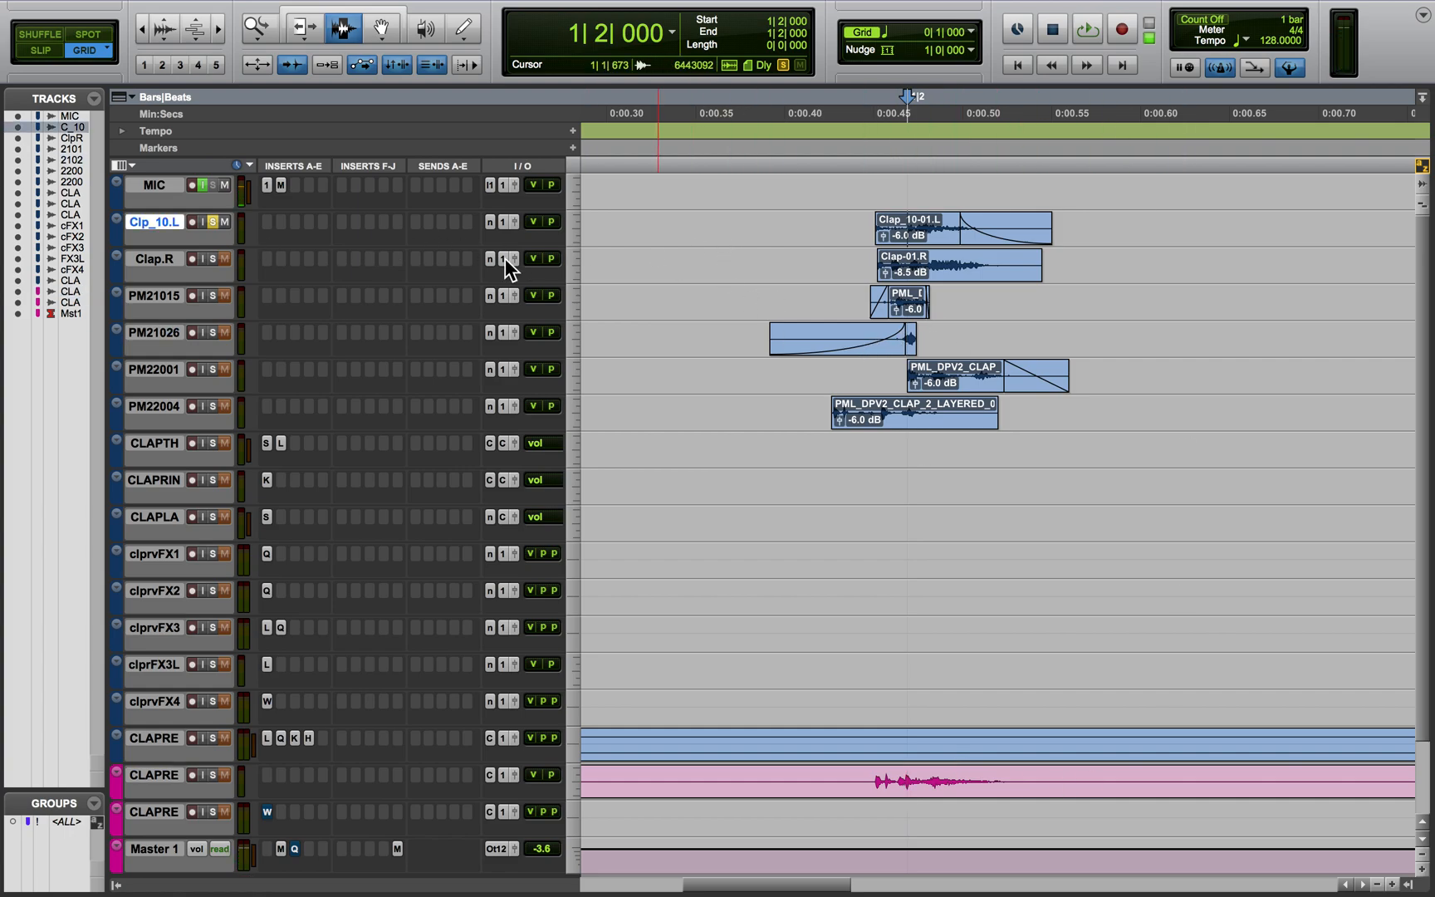
key(F2)
click(699, 234)
key(space)
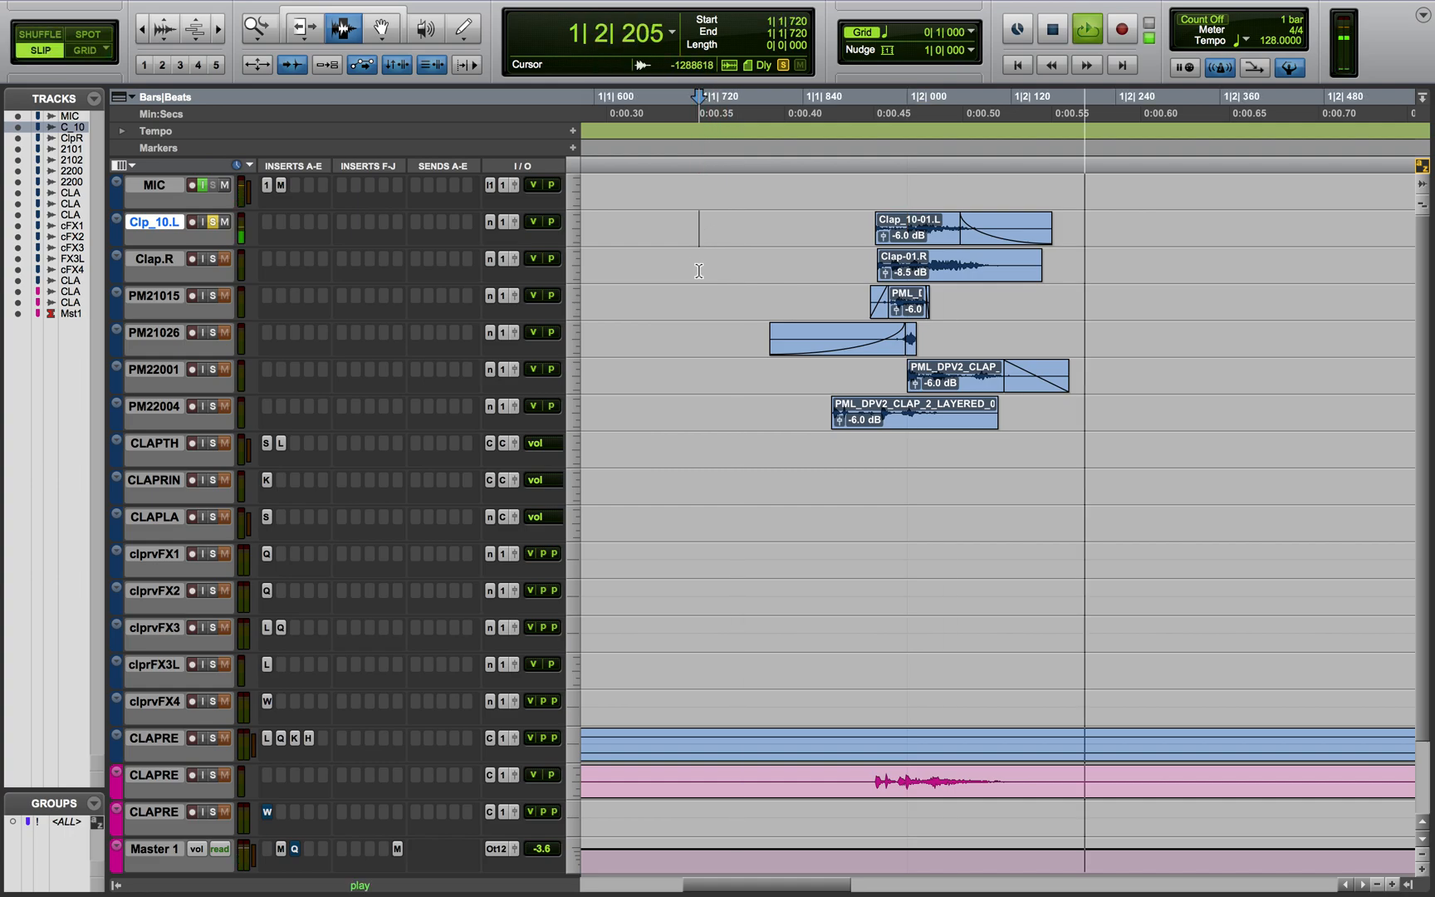
key(space)
click(213, 221)
Solo the Clap.R layer, play it from just before its clip, and unsolo it
click(213, 259)
click(703, 258)
key(space)
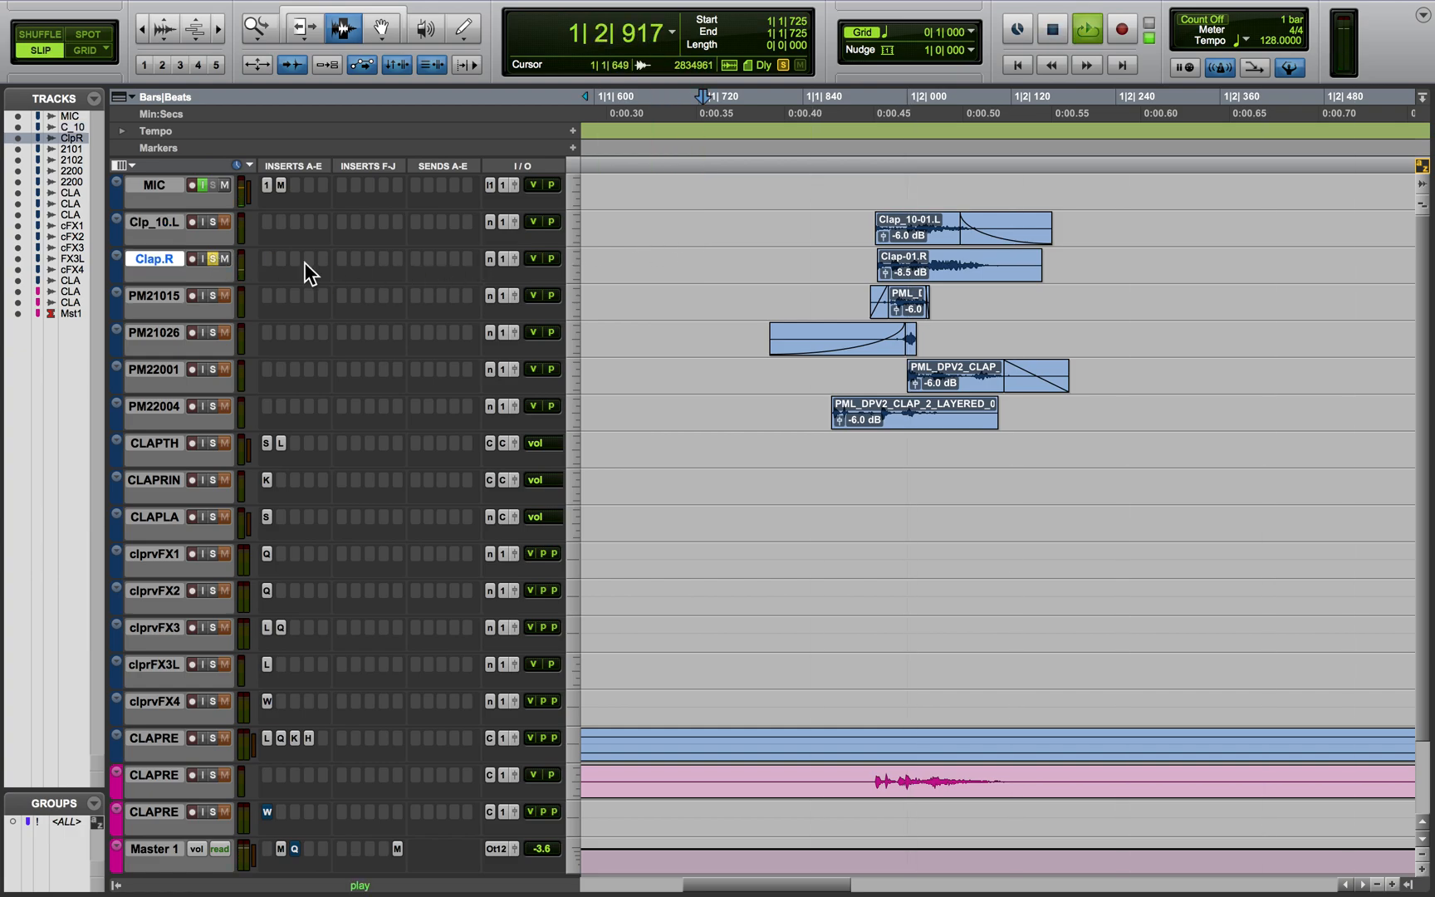
key(space)
click(212, 258)
Solo the PM21015 layer, play it from just before its clip, and unsolo it
click(213, 296)
click(722, 306)
key(space)
key(space)
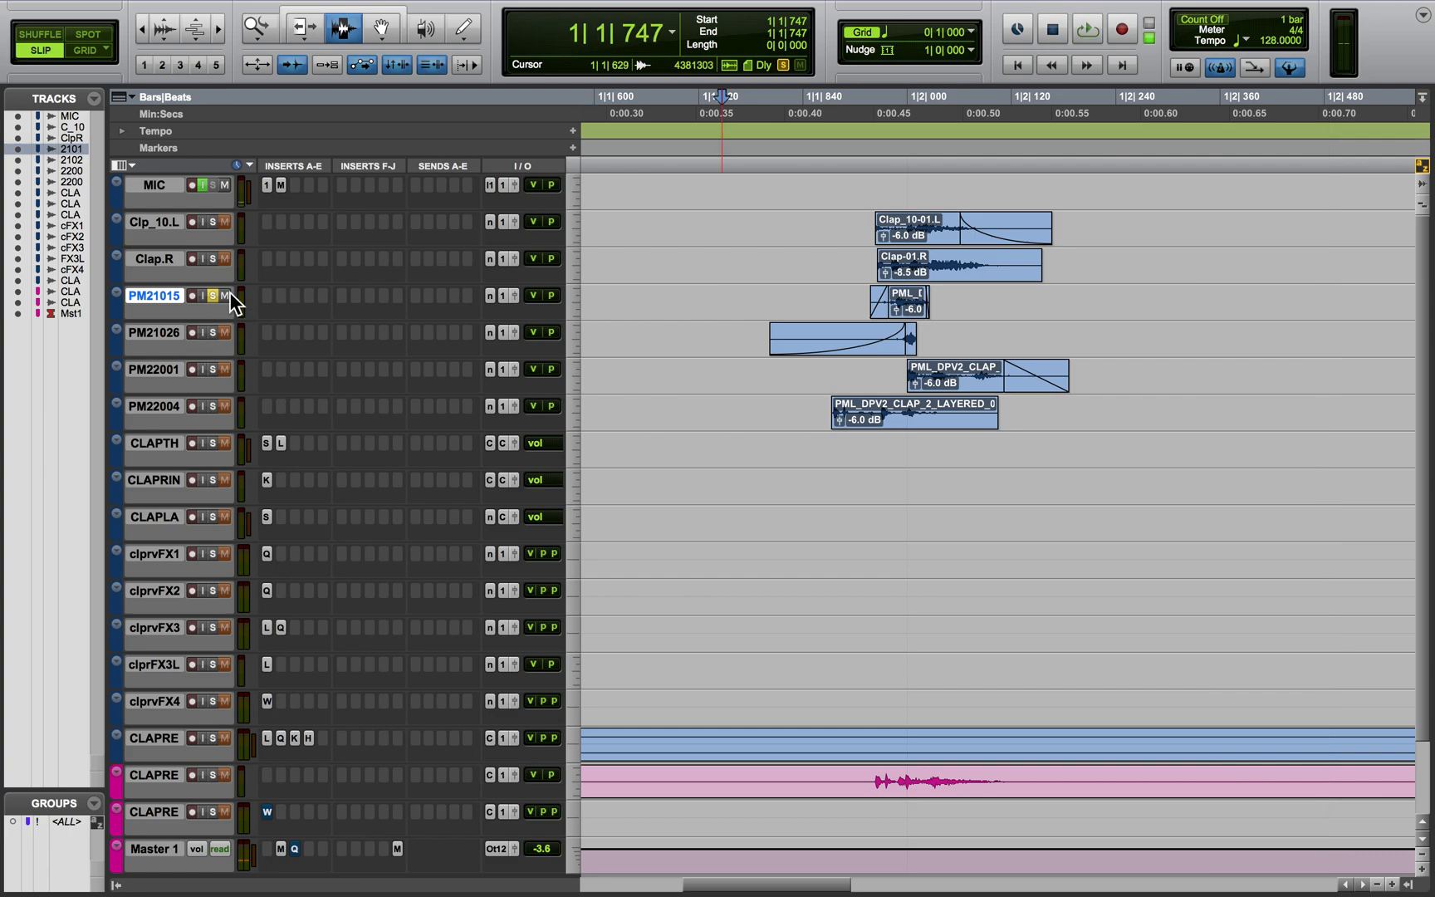
click(212, 296)
Solo the PM21026 layer, play it from before its fade-in, and unsolo it
click(213, 333)
click(621, 332)
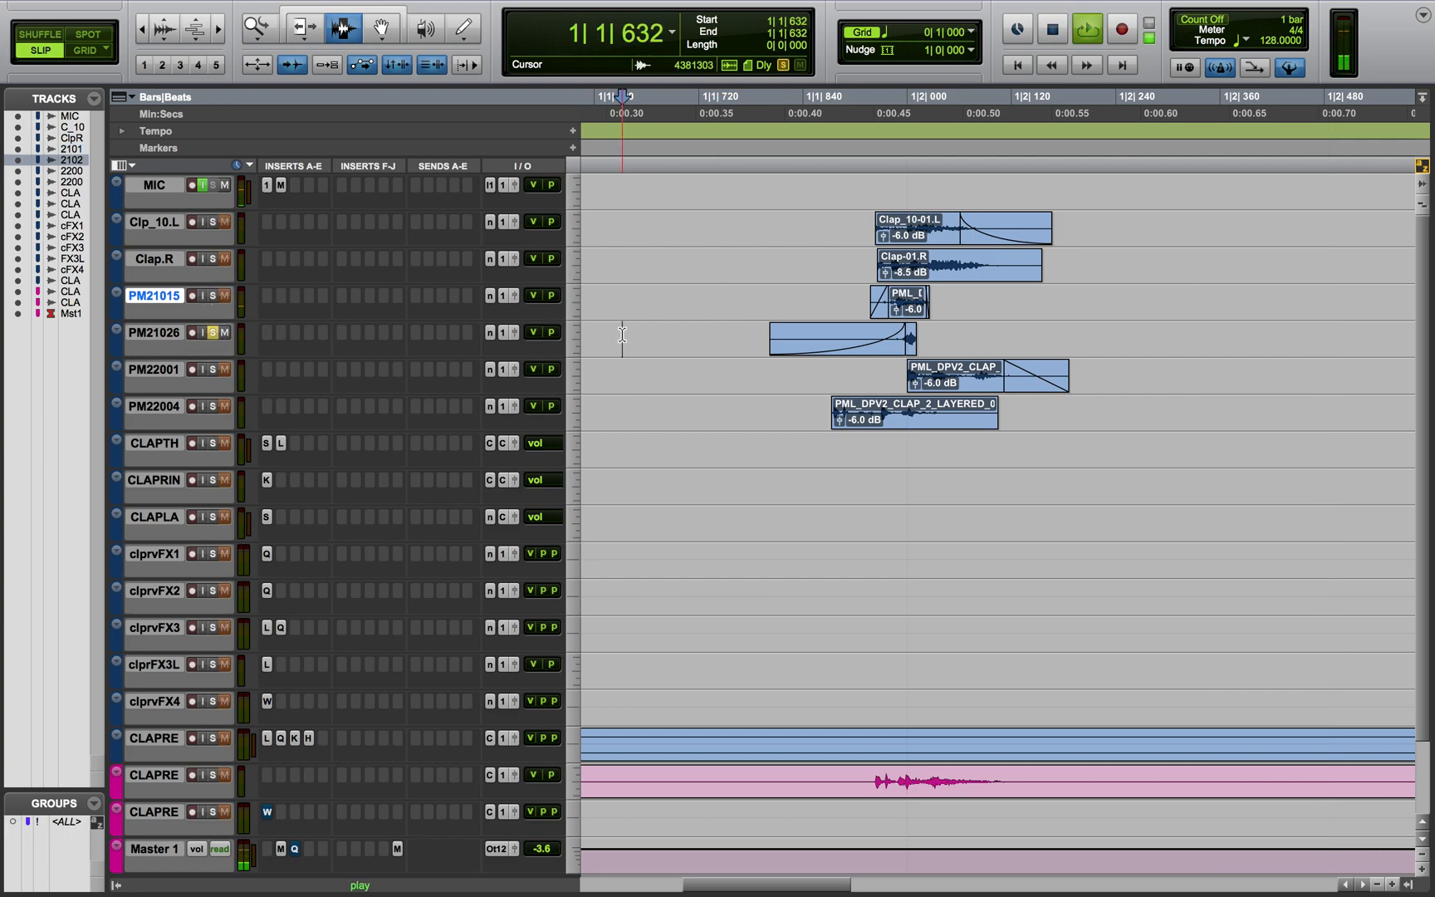
key(space)
key(space)
click(213, 332)
Solo the PM22001 layer, play it from before its clip, and unsolo it
click(213, 370)
click(682, 375)
key(space)
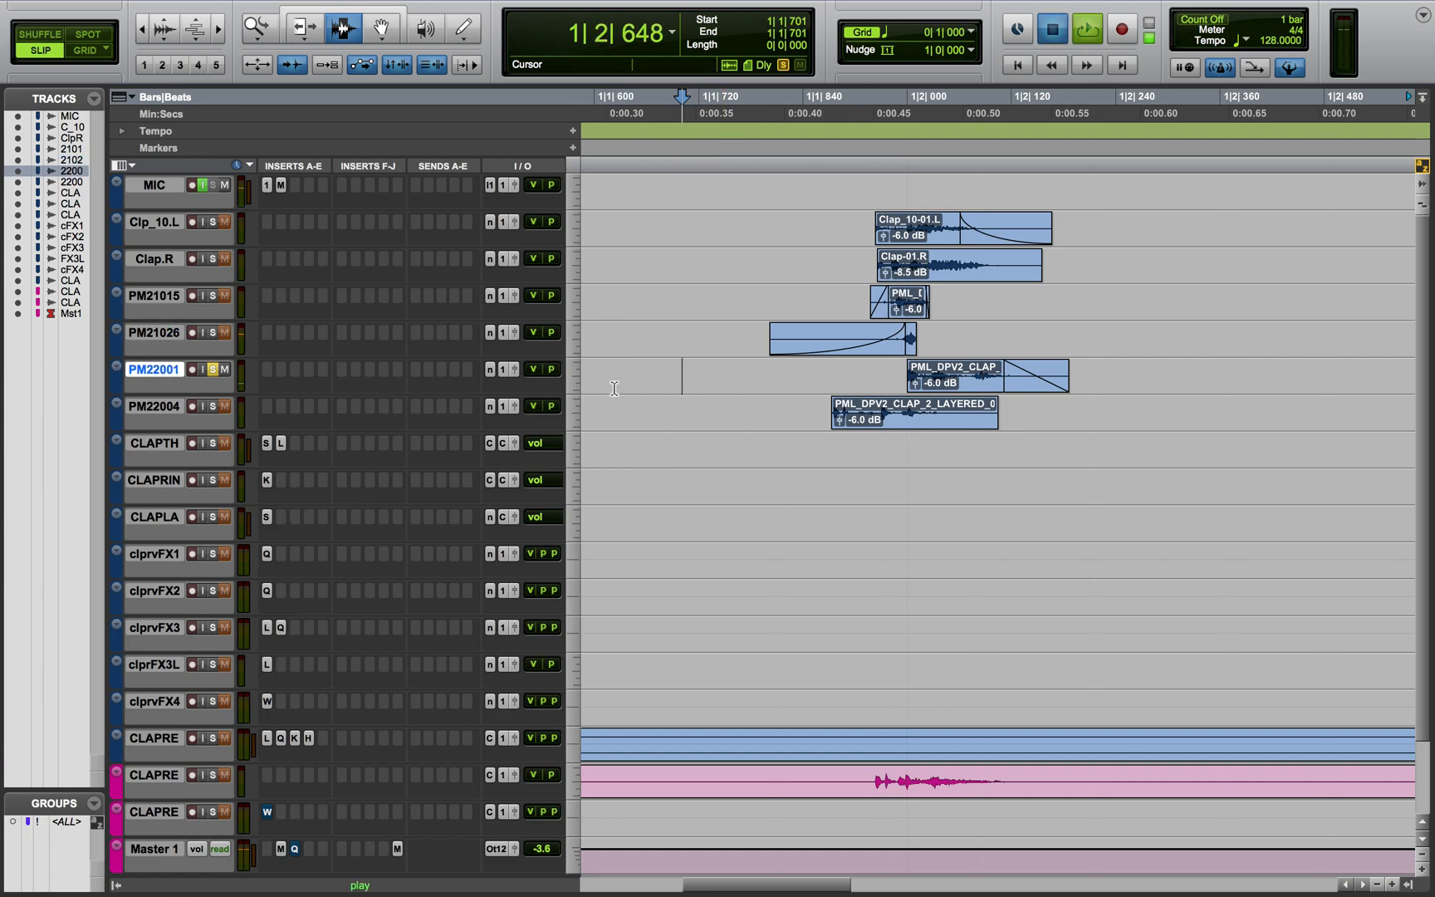
key(space)
click(212, 368)
Solo the PM22004 layer, play it from before its clip, and unsolo it
click(213, 406)
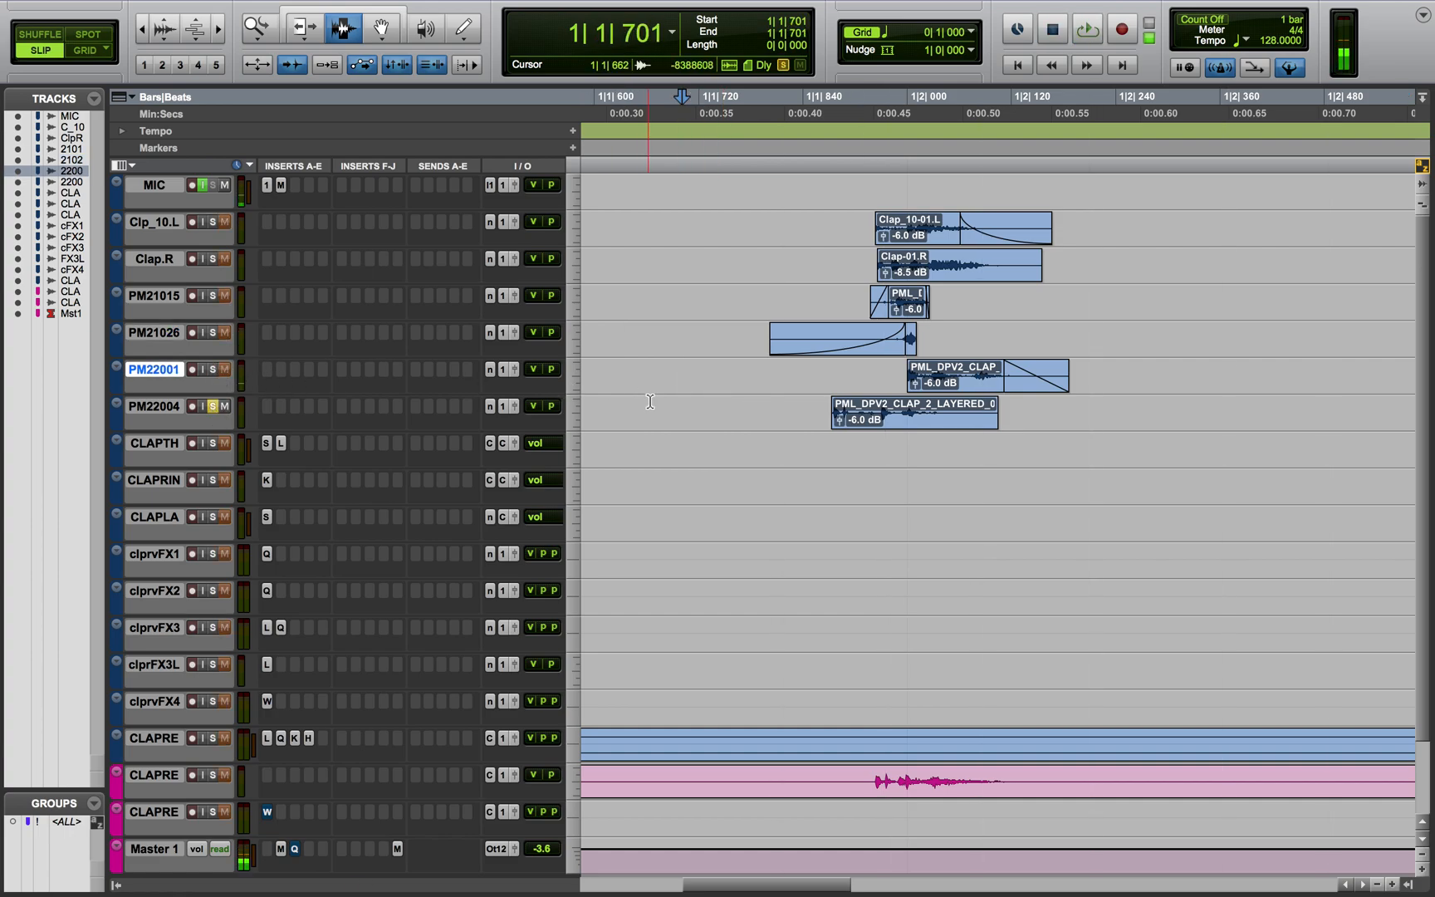
click(643, 406)
key(space)
key(space)
click(213, 407)
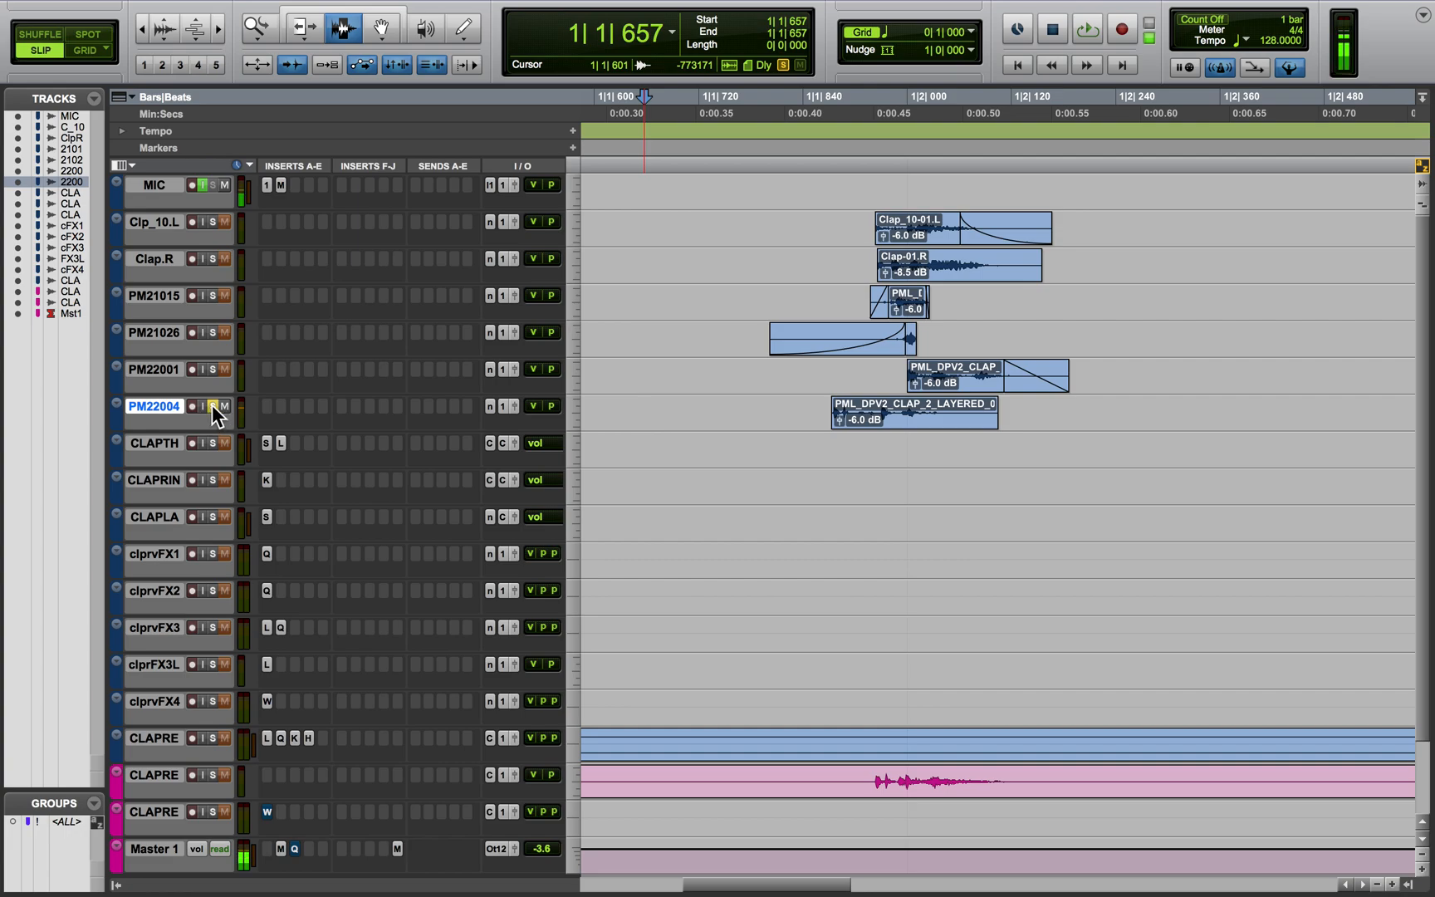
Enlarge the CLAP THRU track and examine the settings of its Smack Attack and Lo-Fi inserts
click(577, 443)
click(621, 512)
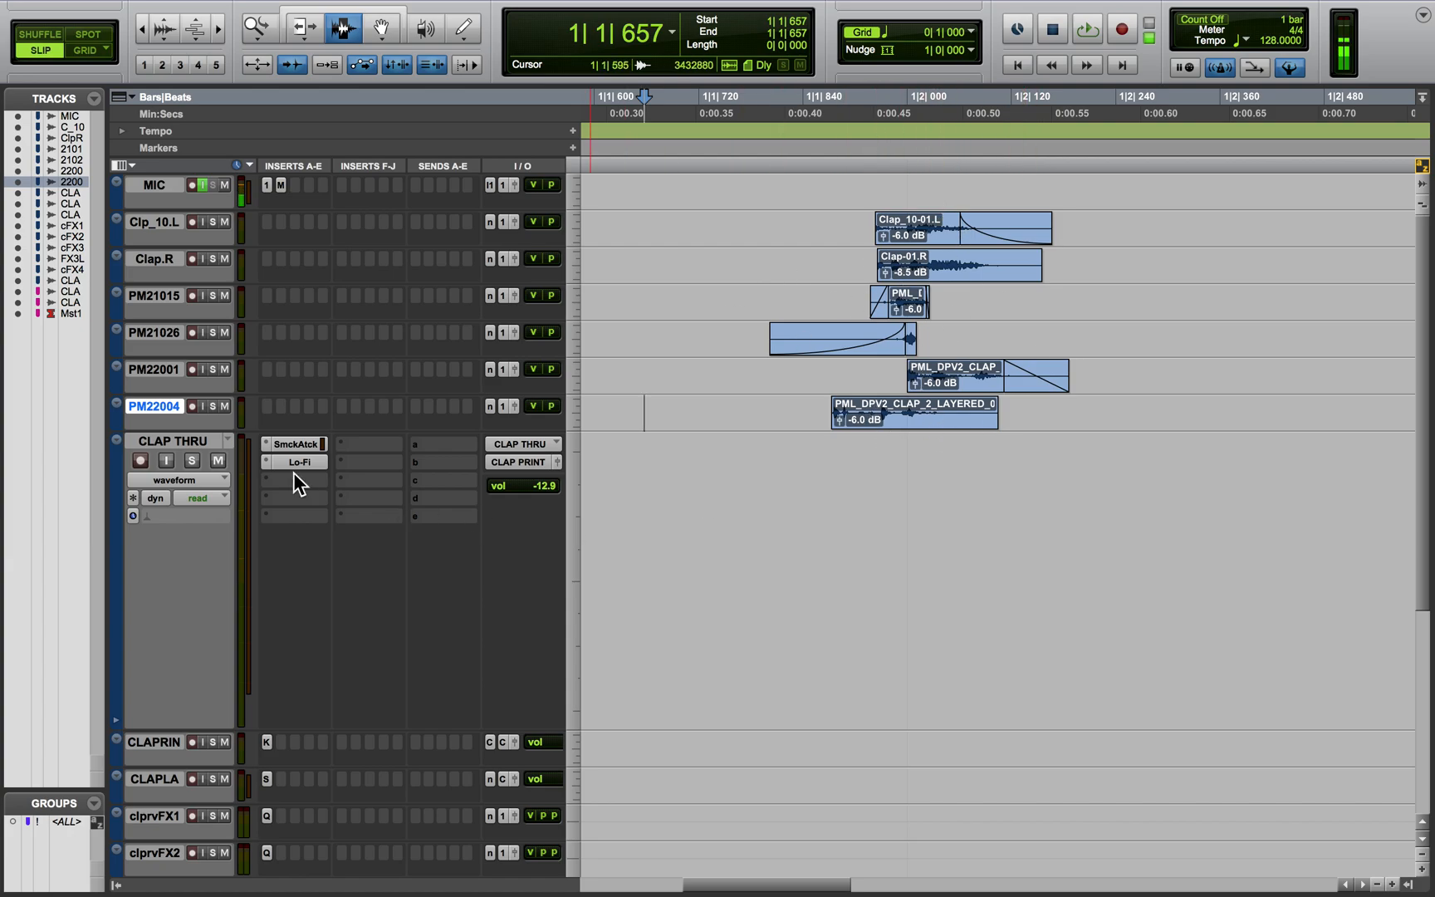
click(169, 439)
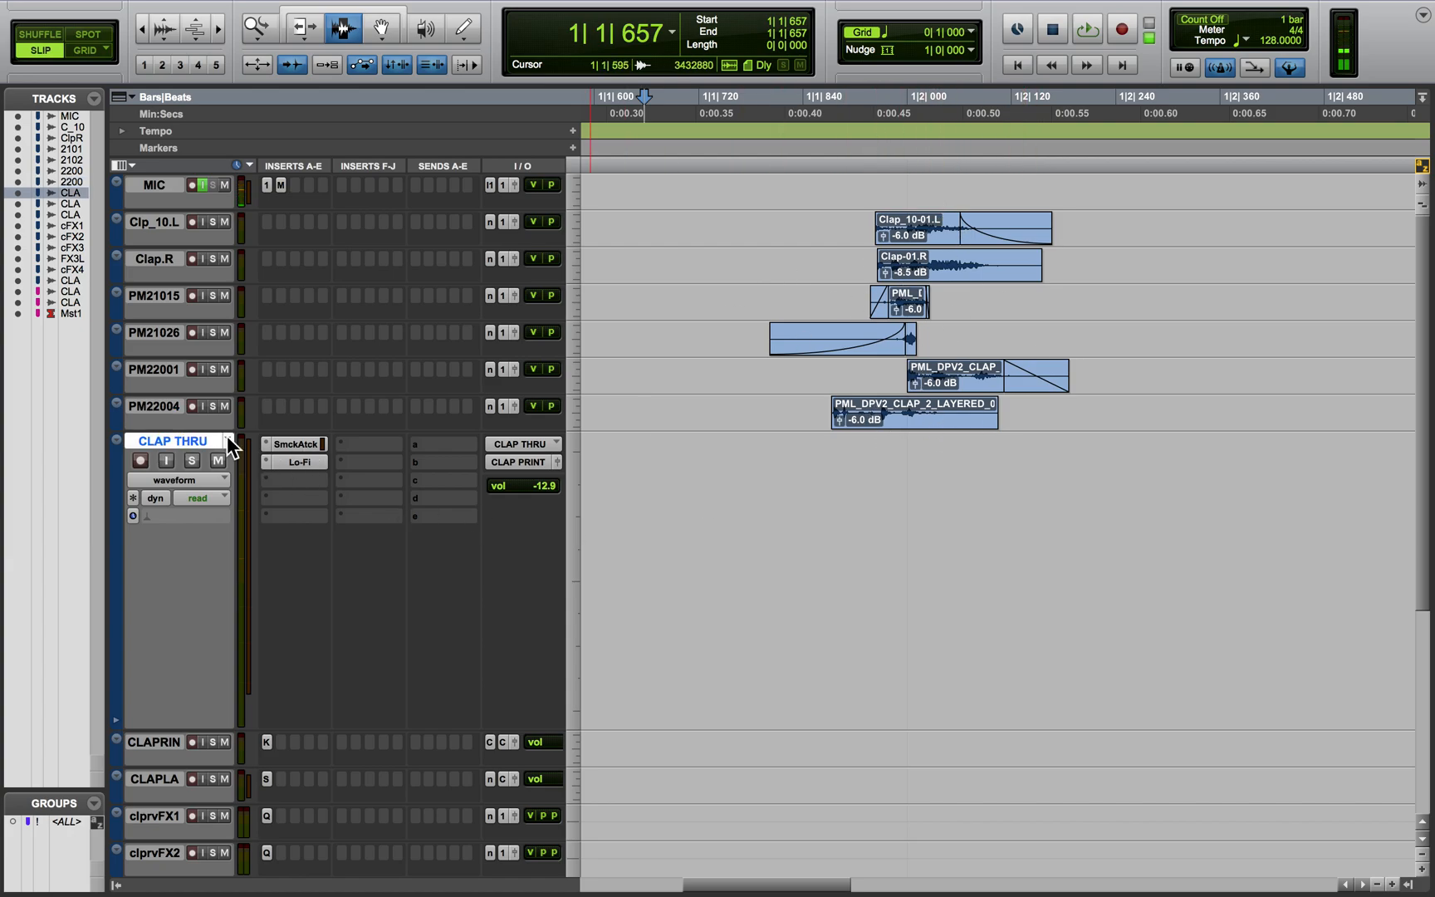
click(303, 444)
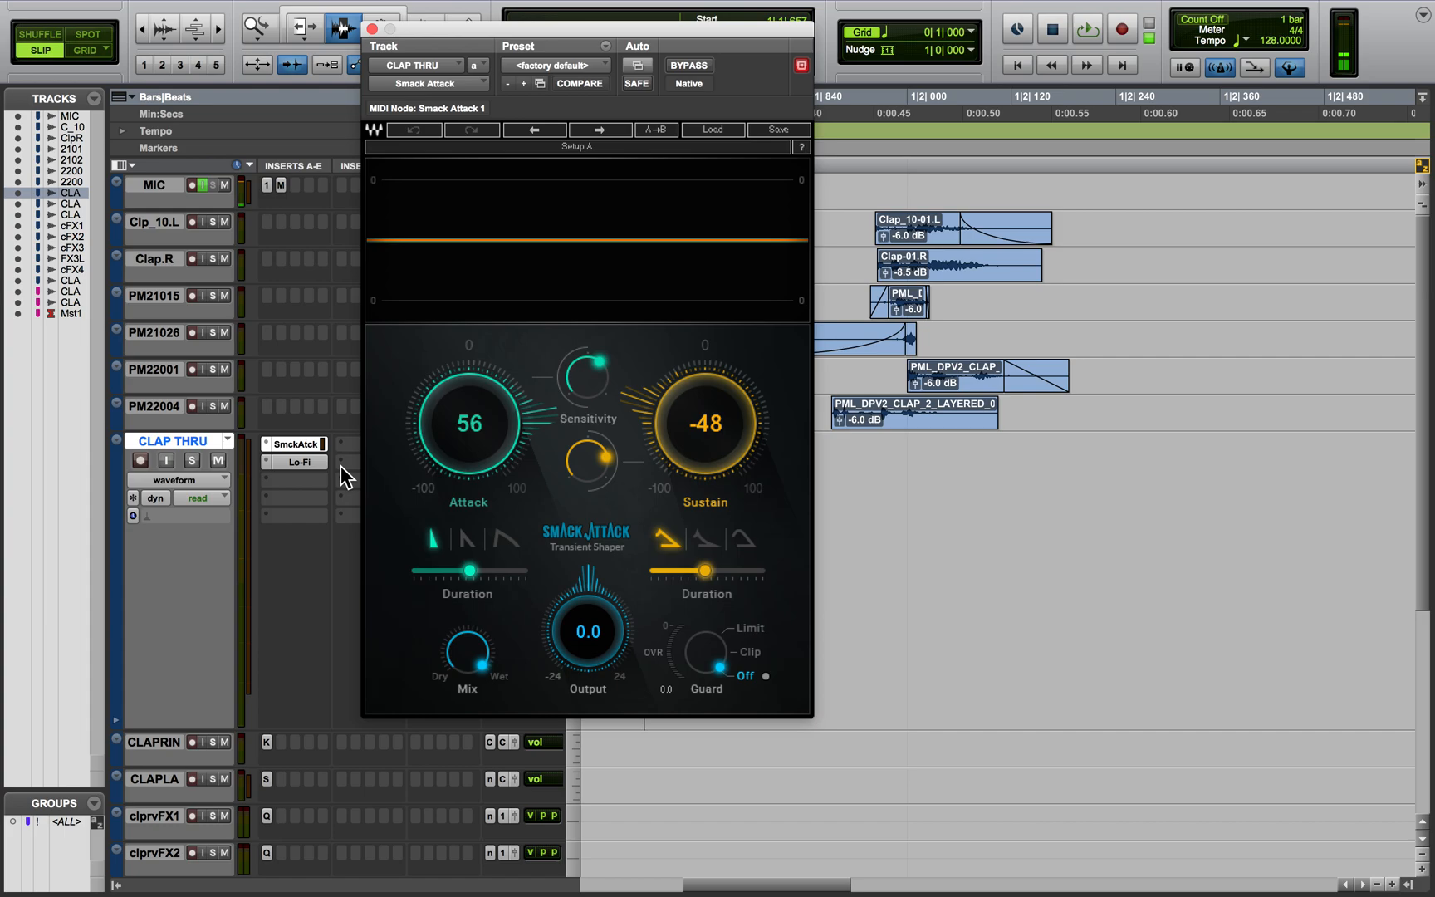
click(301, 462)
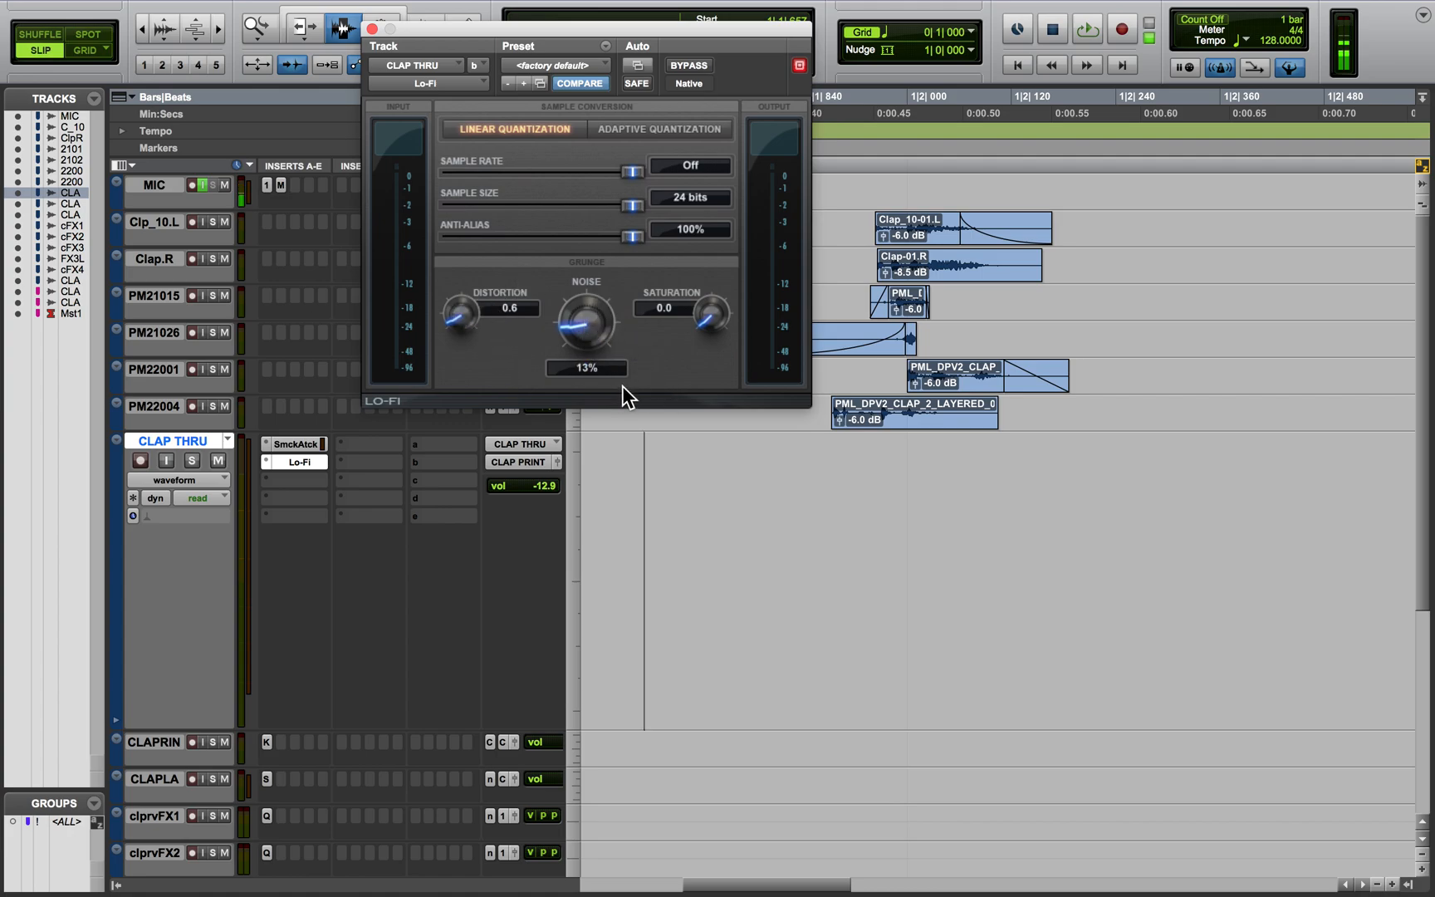
click(372, 30)
Enlarge the CLAP PRINT track and examine the settings of its Kramer HLS insert
drag(719, 564, 1090, 573)
scroll(1092, 573, down, 3)
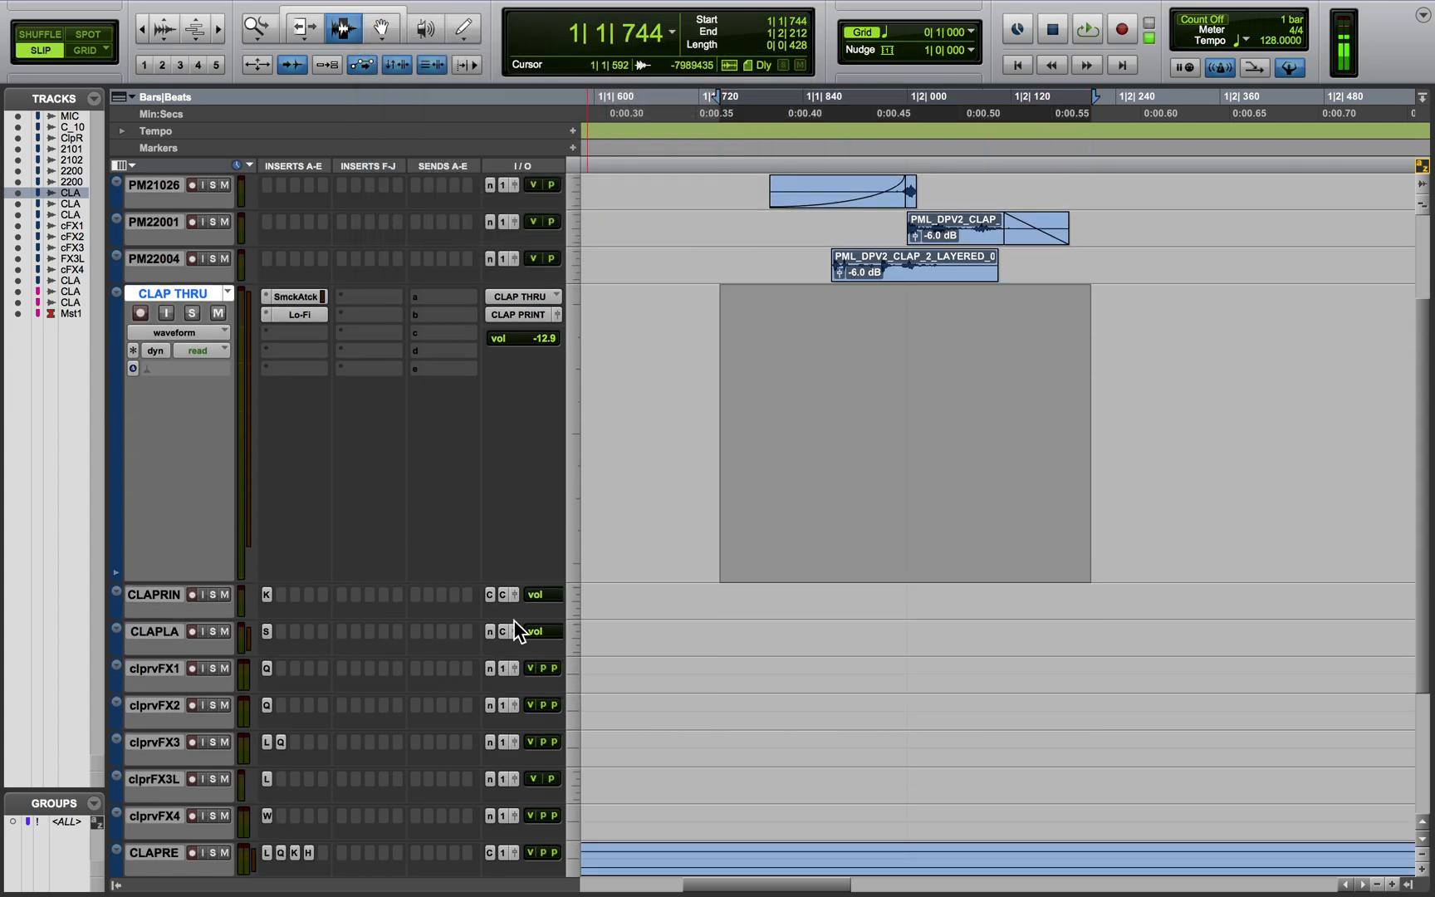
click(570, 595)
click(611, 651)
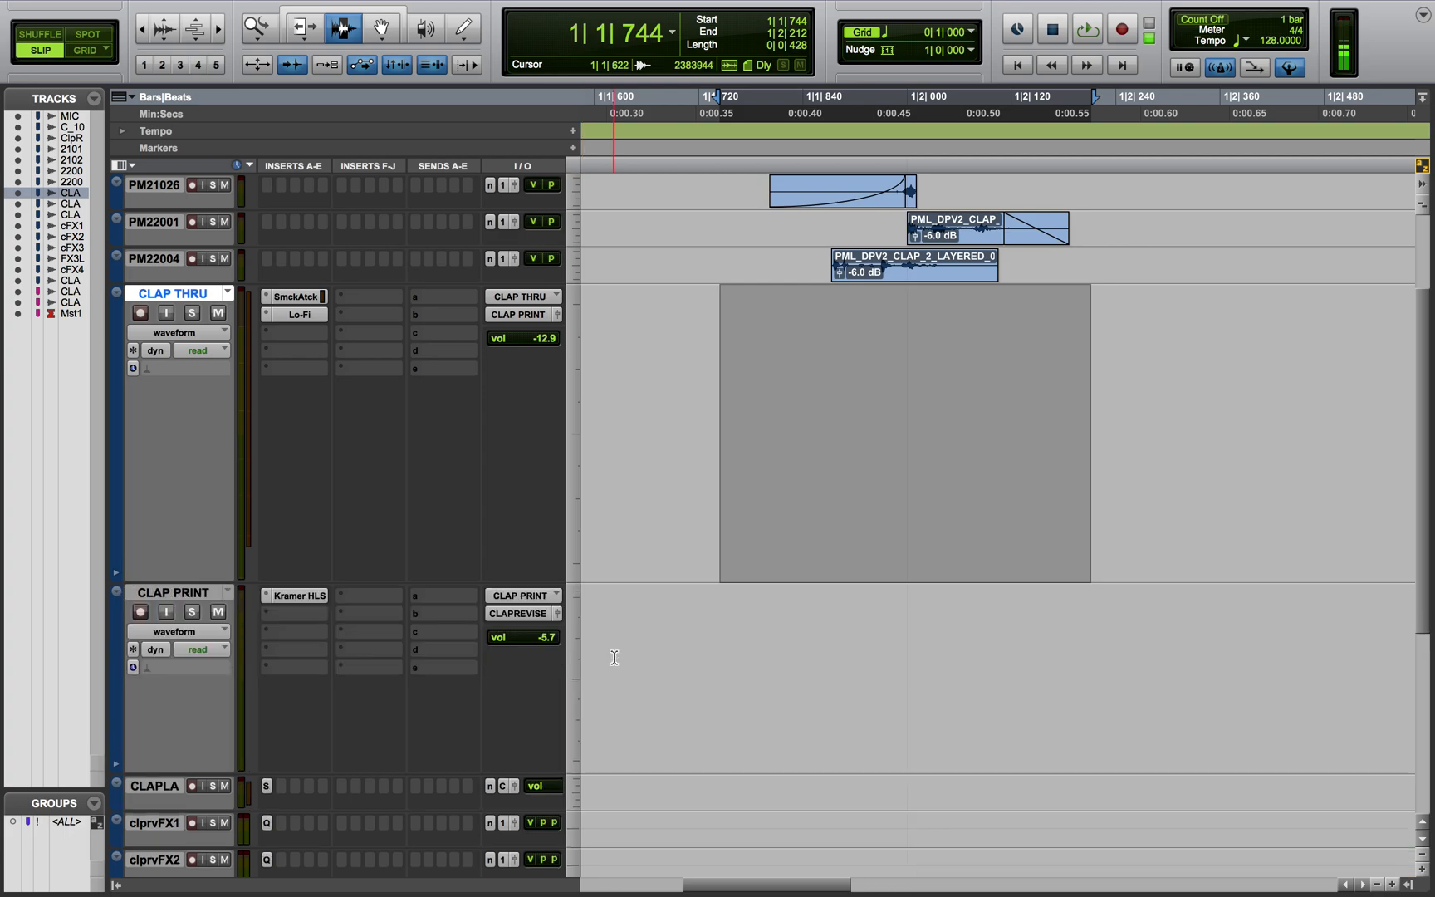
click(310, 598)
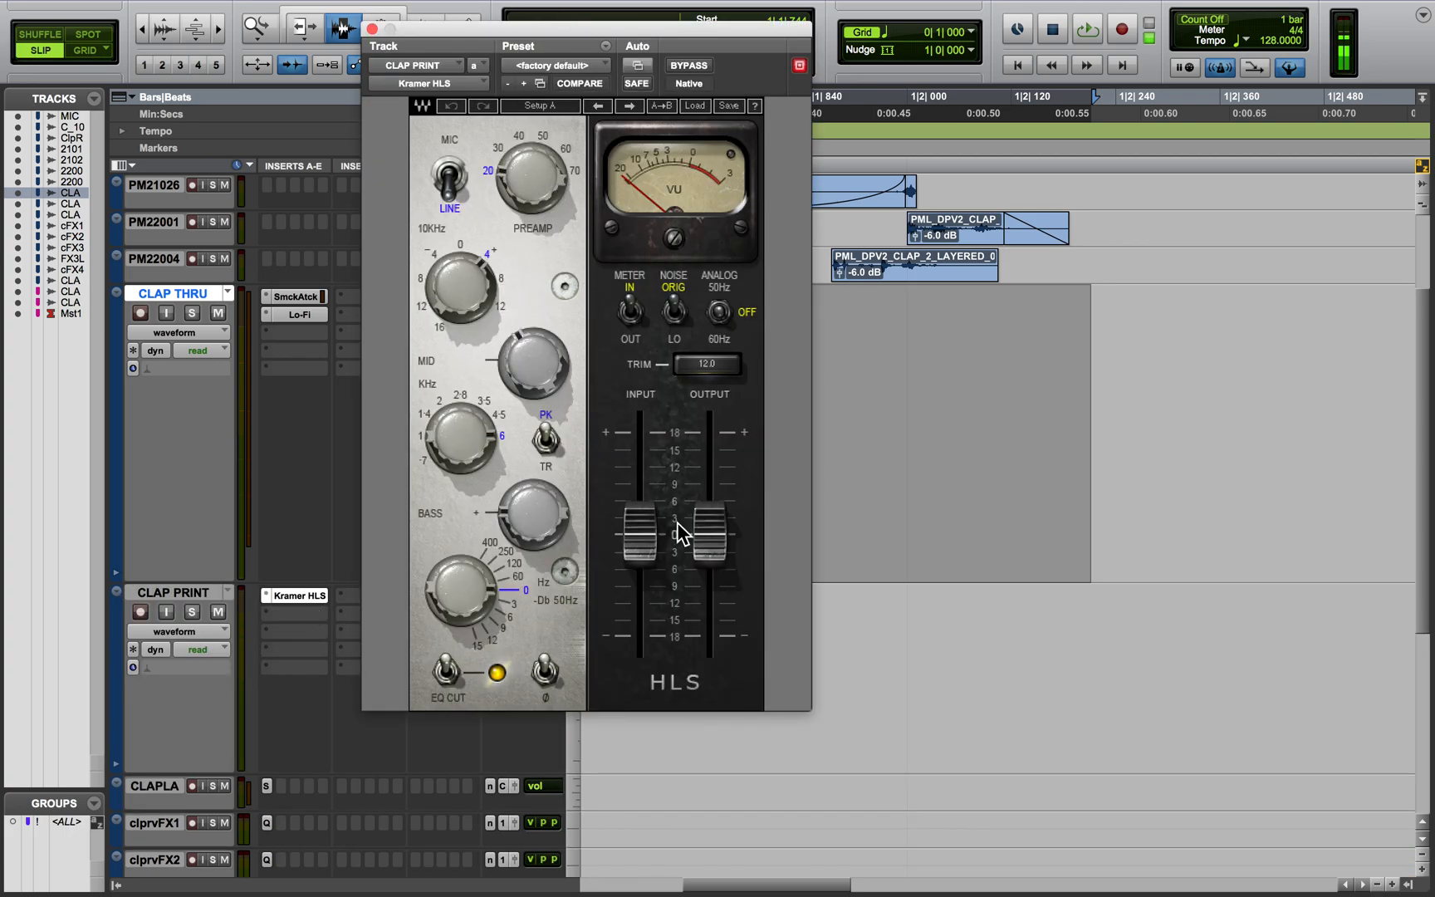
click(371, 29)
Enlarge the CLAP LAYER track and examine the settings of its Smack Attack insert
click(788, 541)
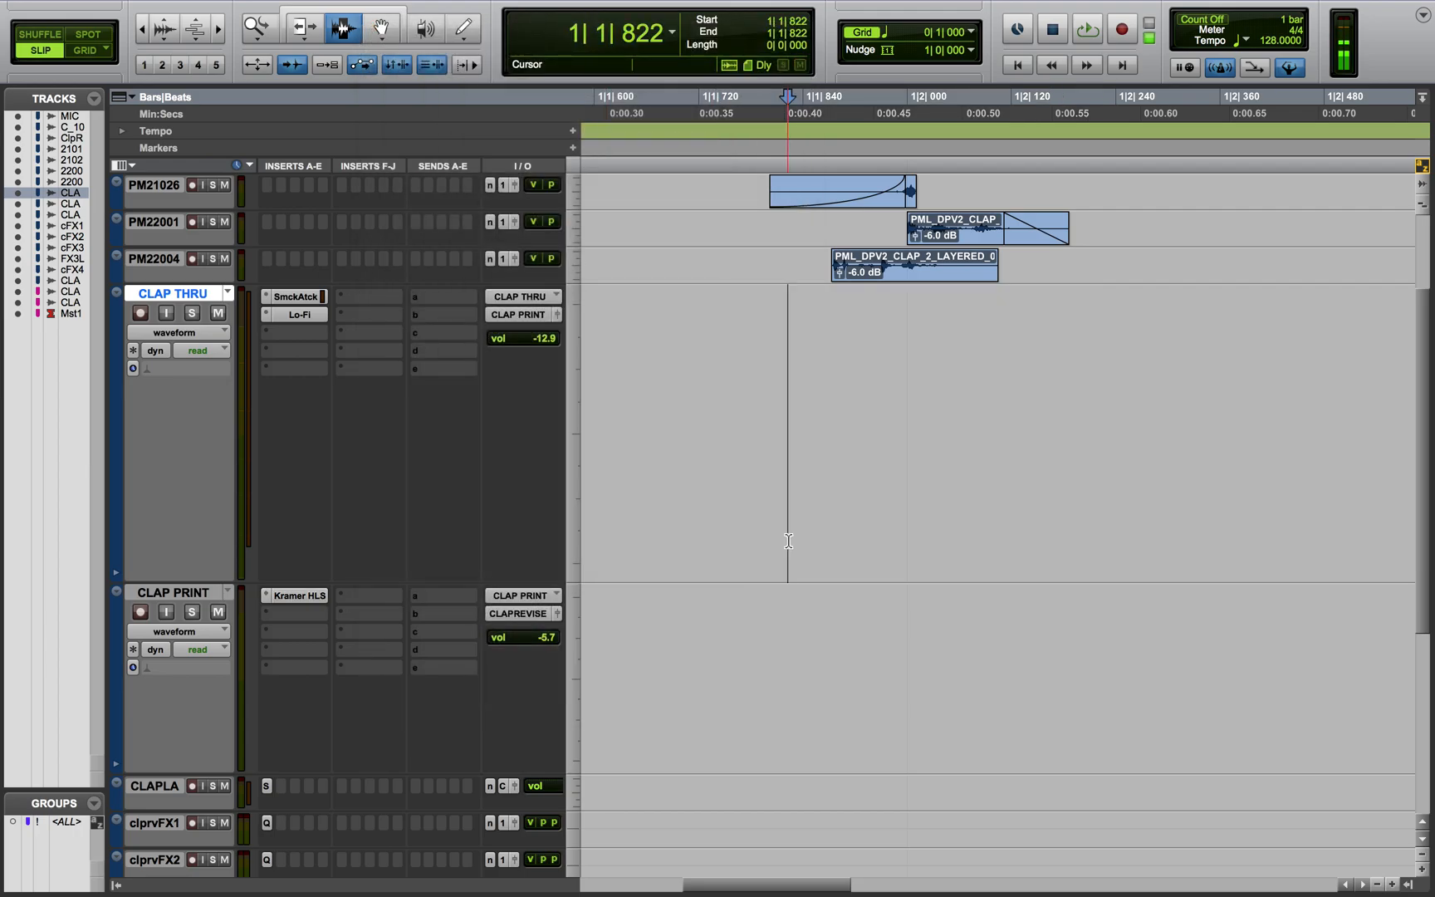
scroll(788, 541, down, 10)
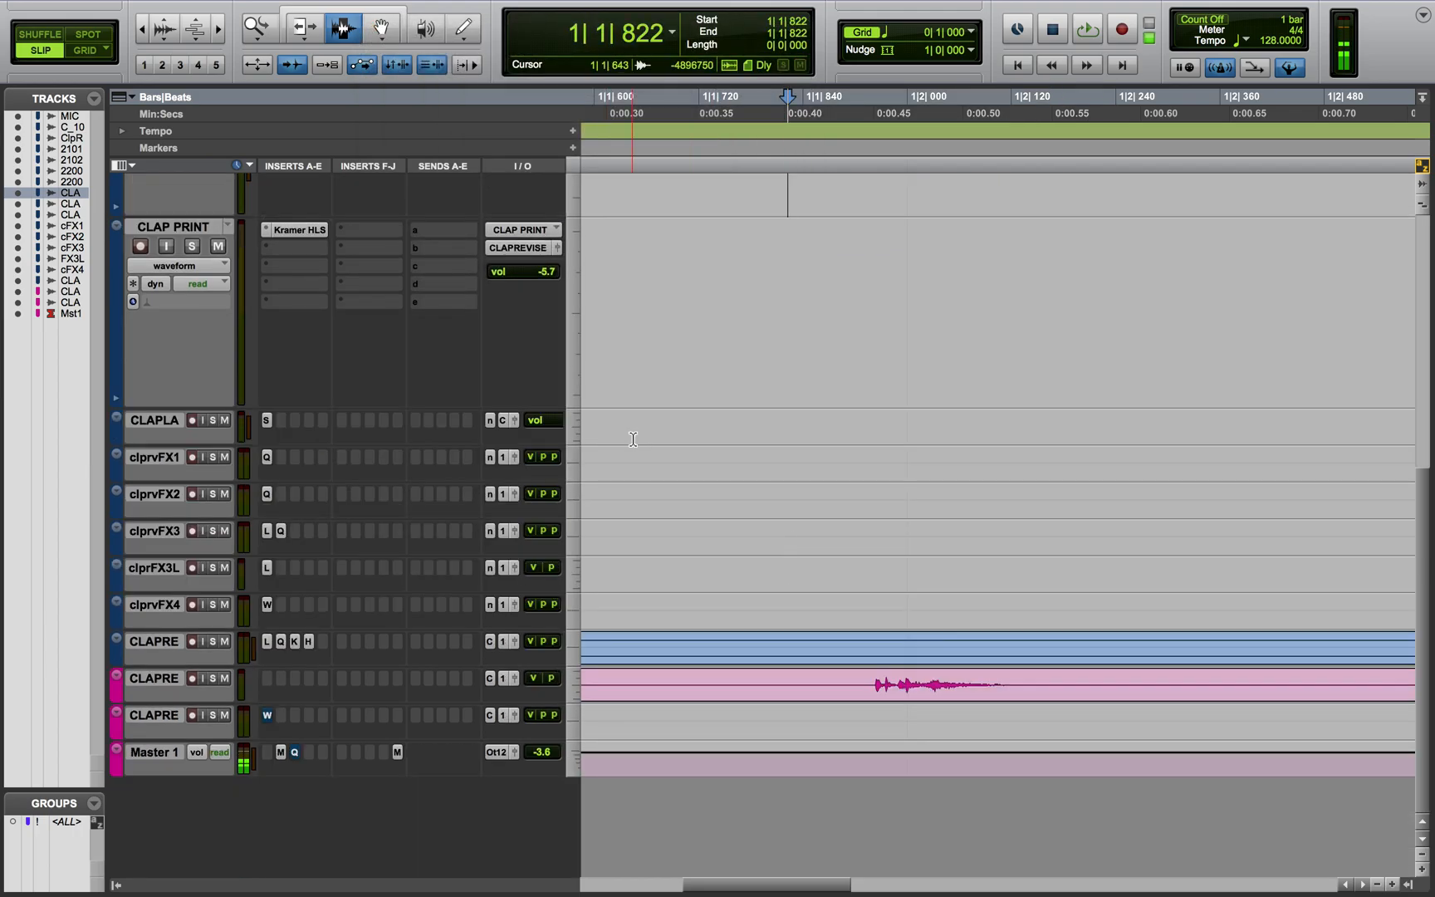
click(568, 417)
click(596, 464)
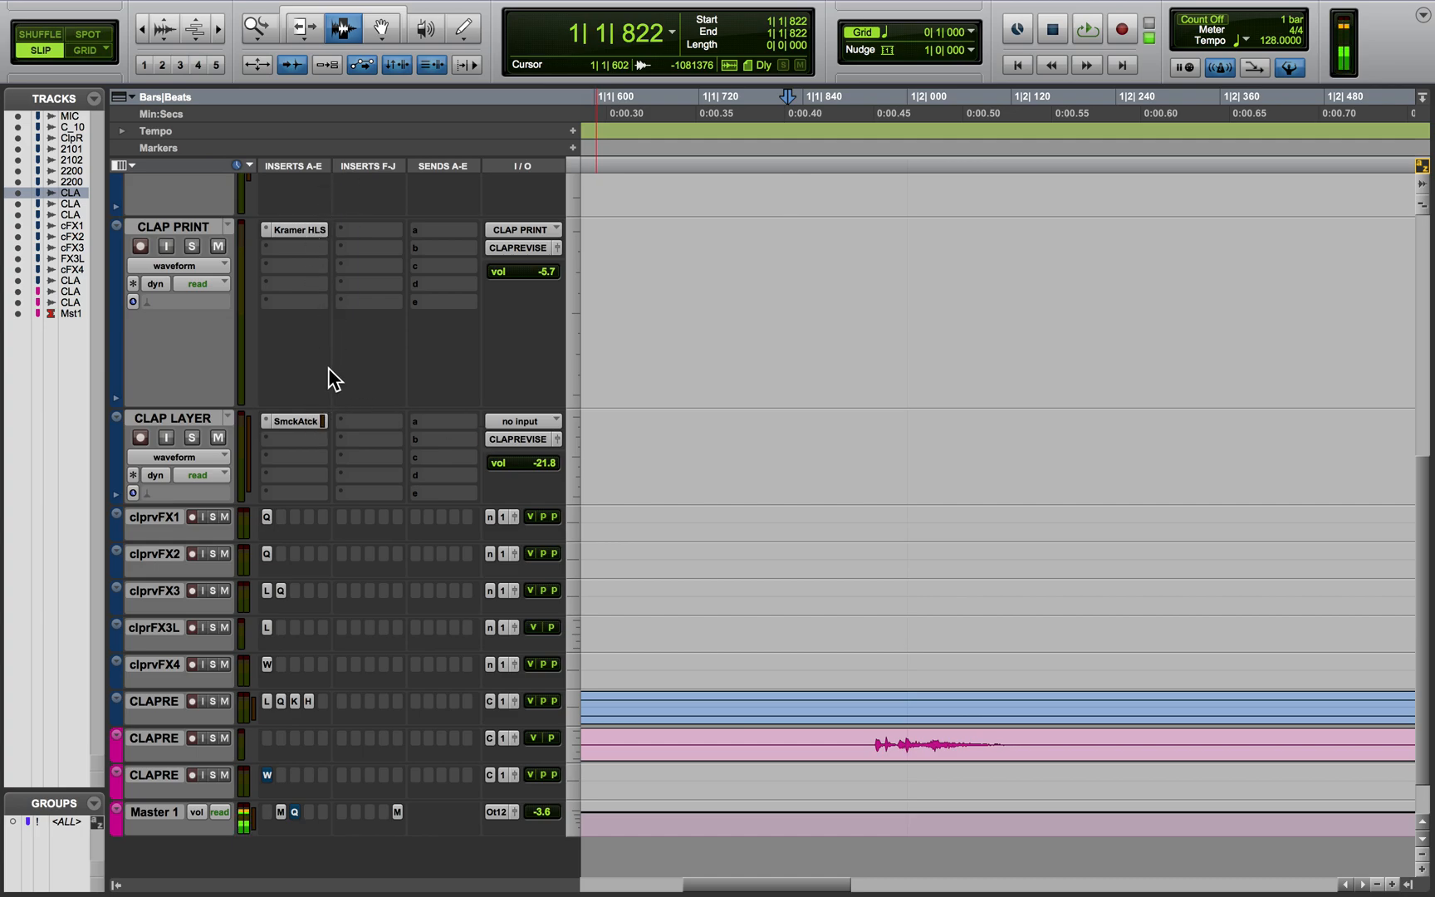
click(301, 421)
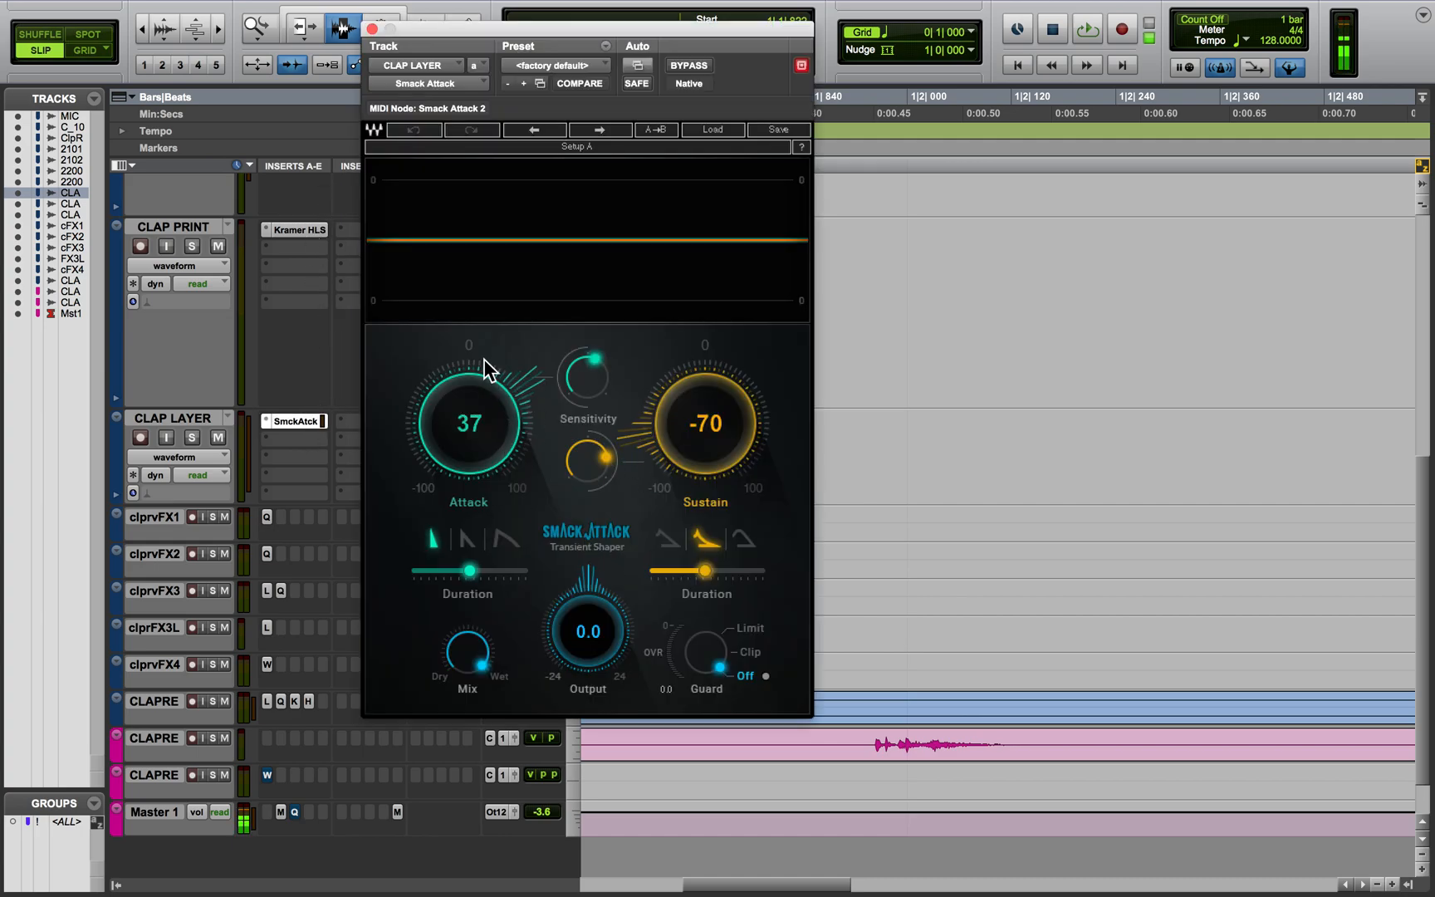
click(371, 28)
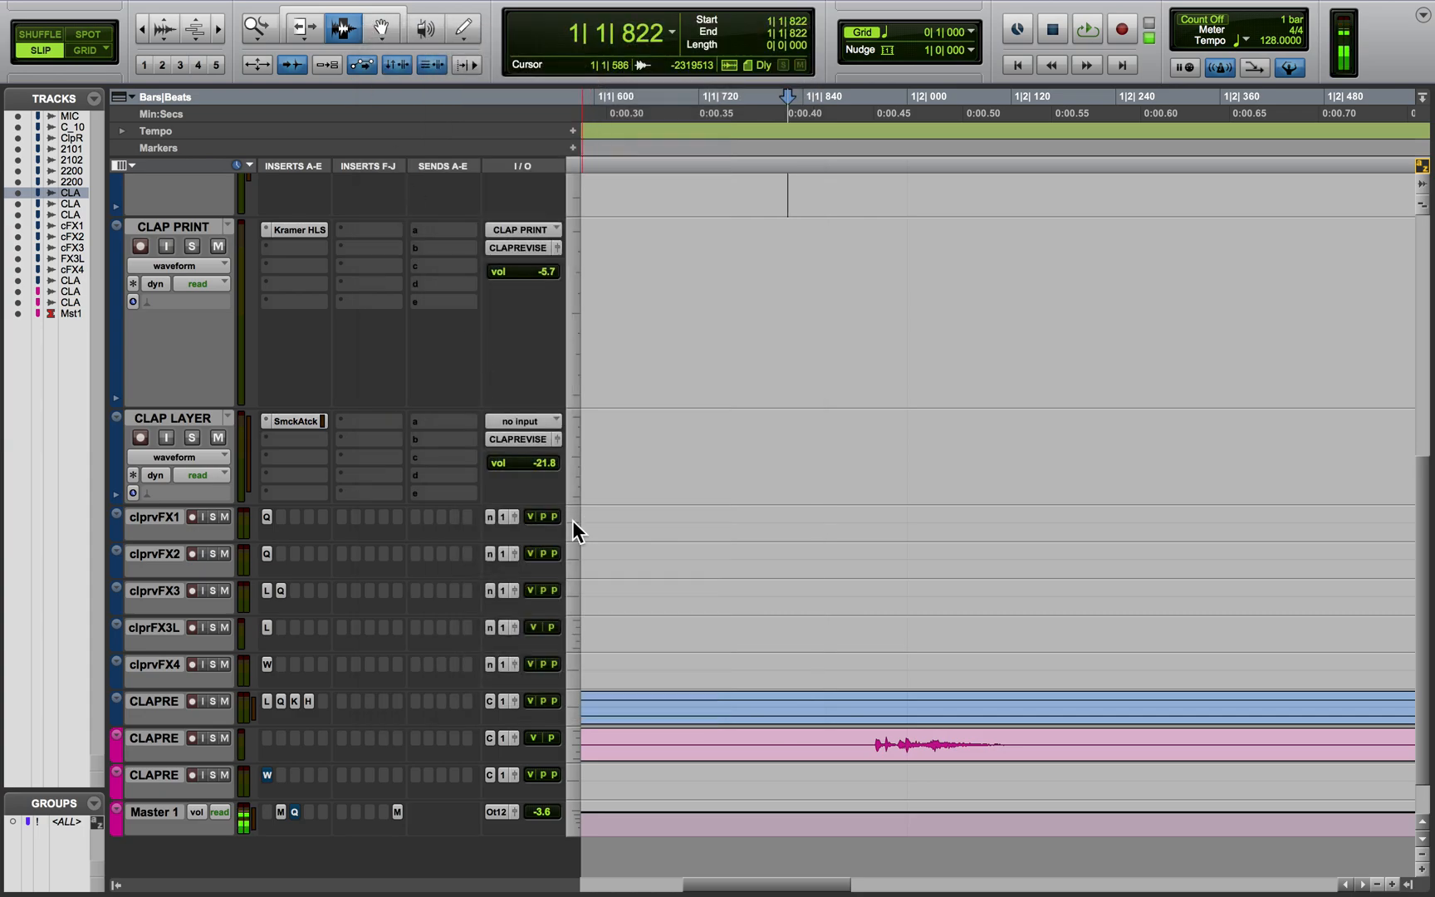
Set the CLAP REVISED track height to jumbo and select its first clap hit from 1|1|771 to 1|2|490
scroll(721, 742, down, 3)
click(575, 681)
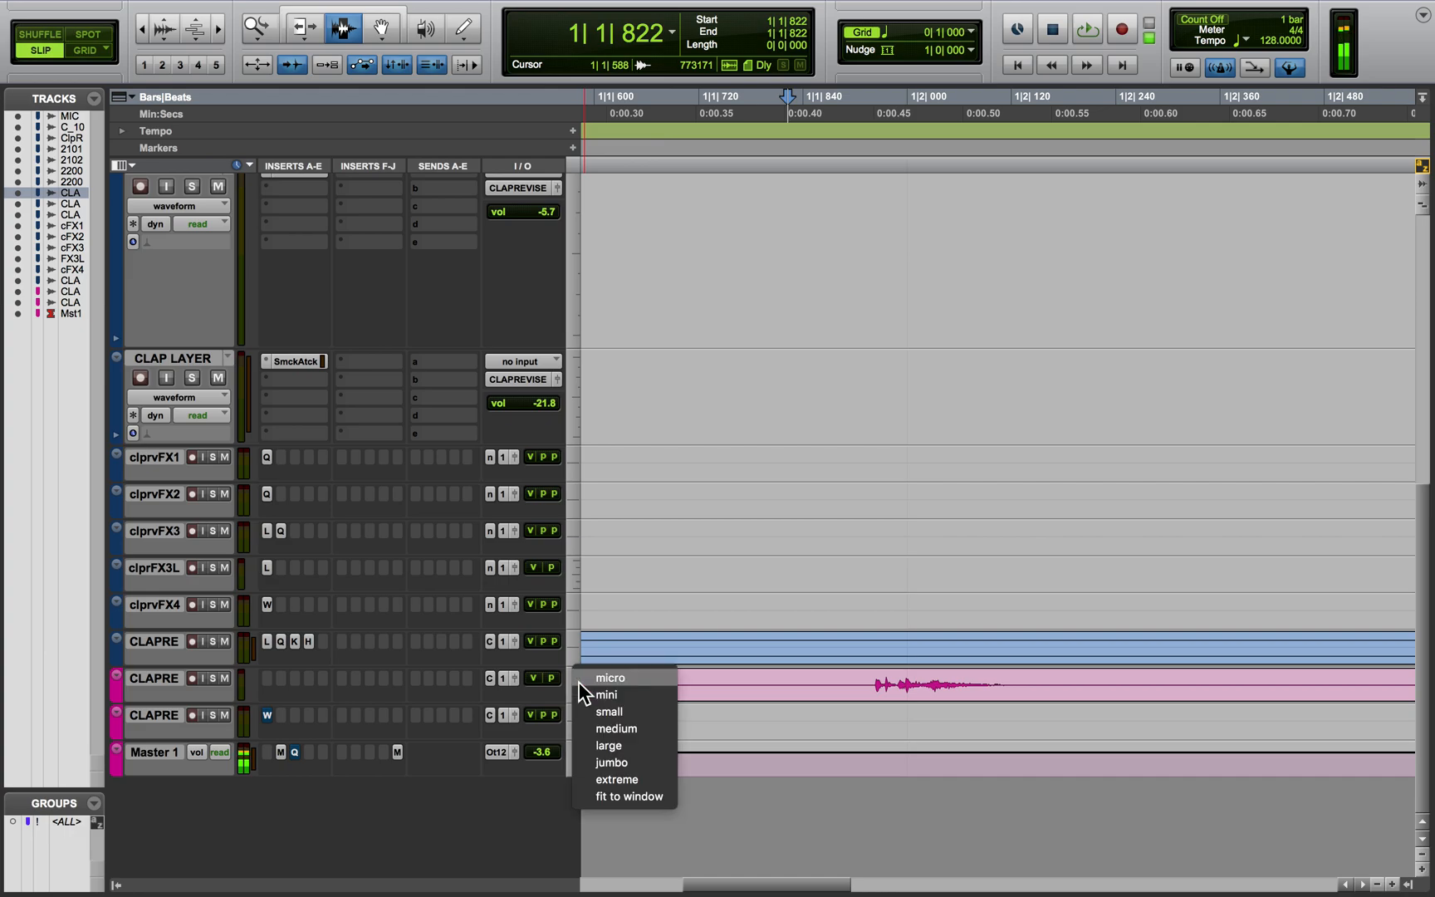
click(613, 764)
drag(786, 751, 1055, 784)
key(super+bracketleft)
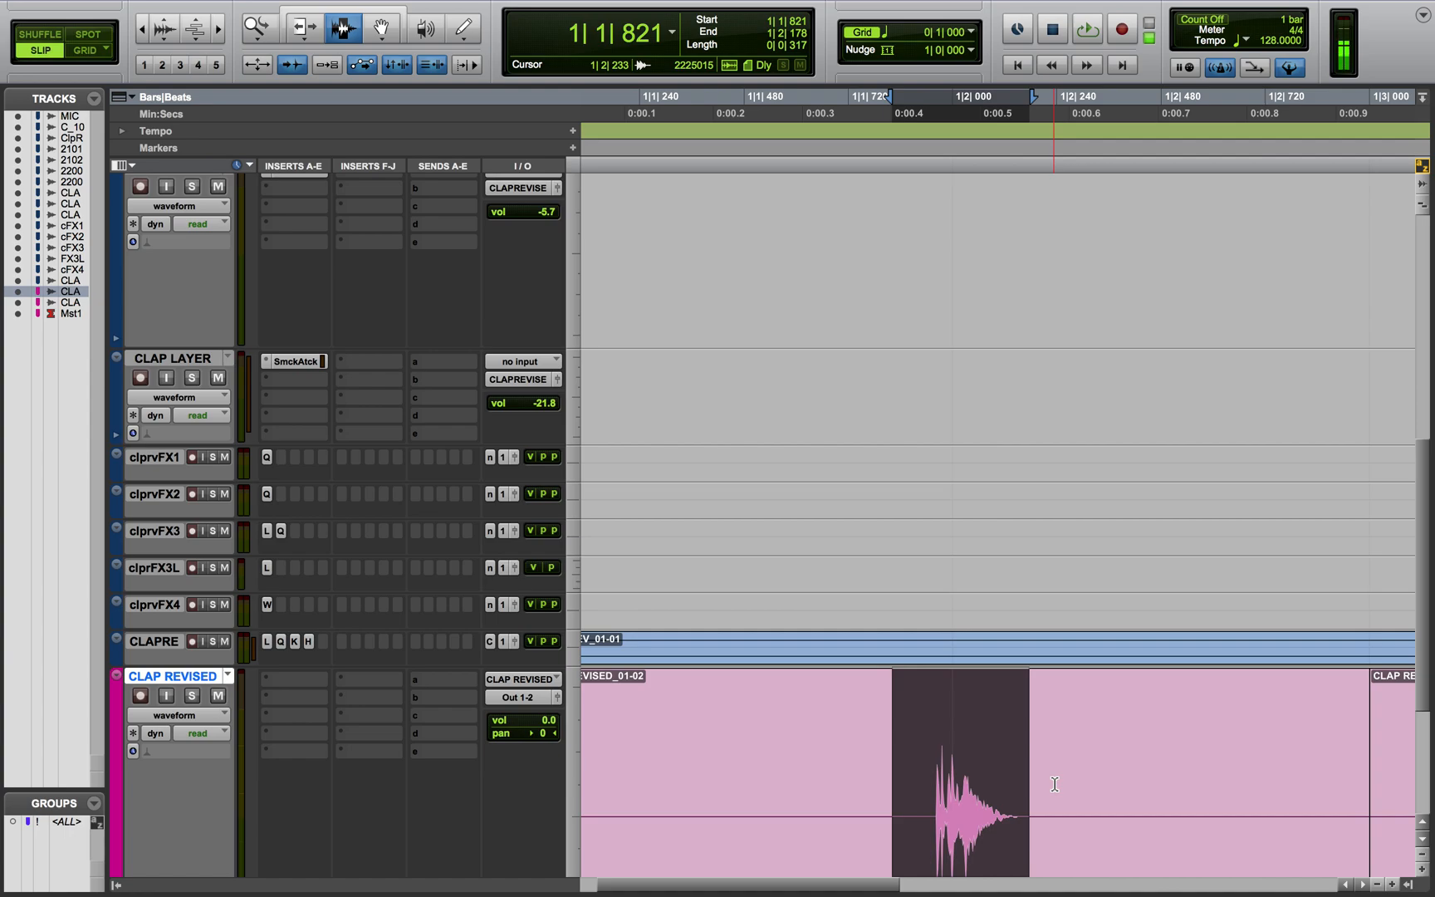
scroll(1055, 784, down, 5)
scroll(1054, 784, right, 3)
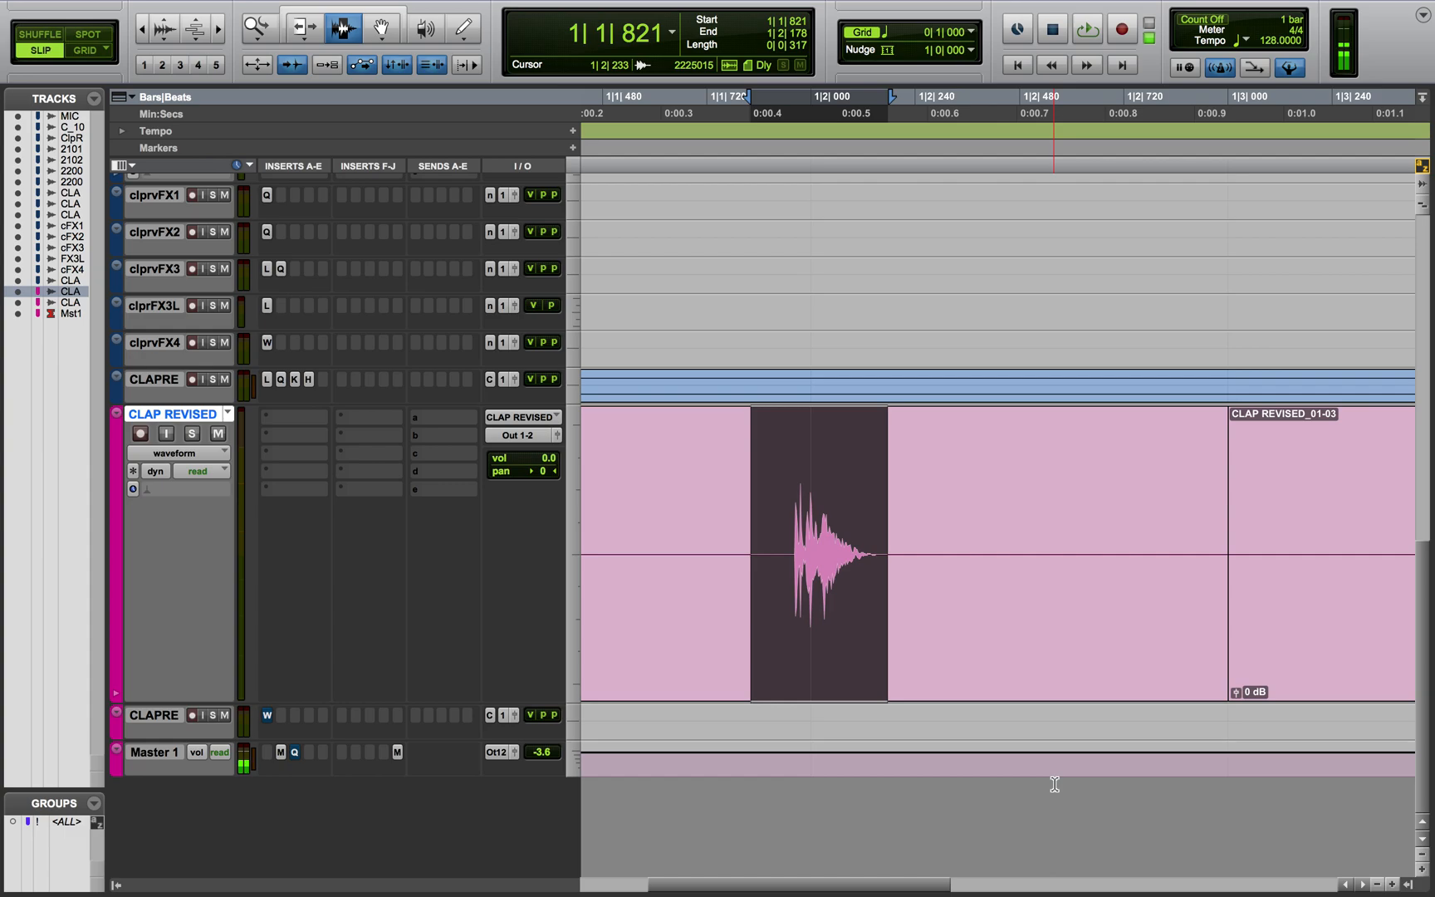
drag(729, 555, 1024, 574)
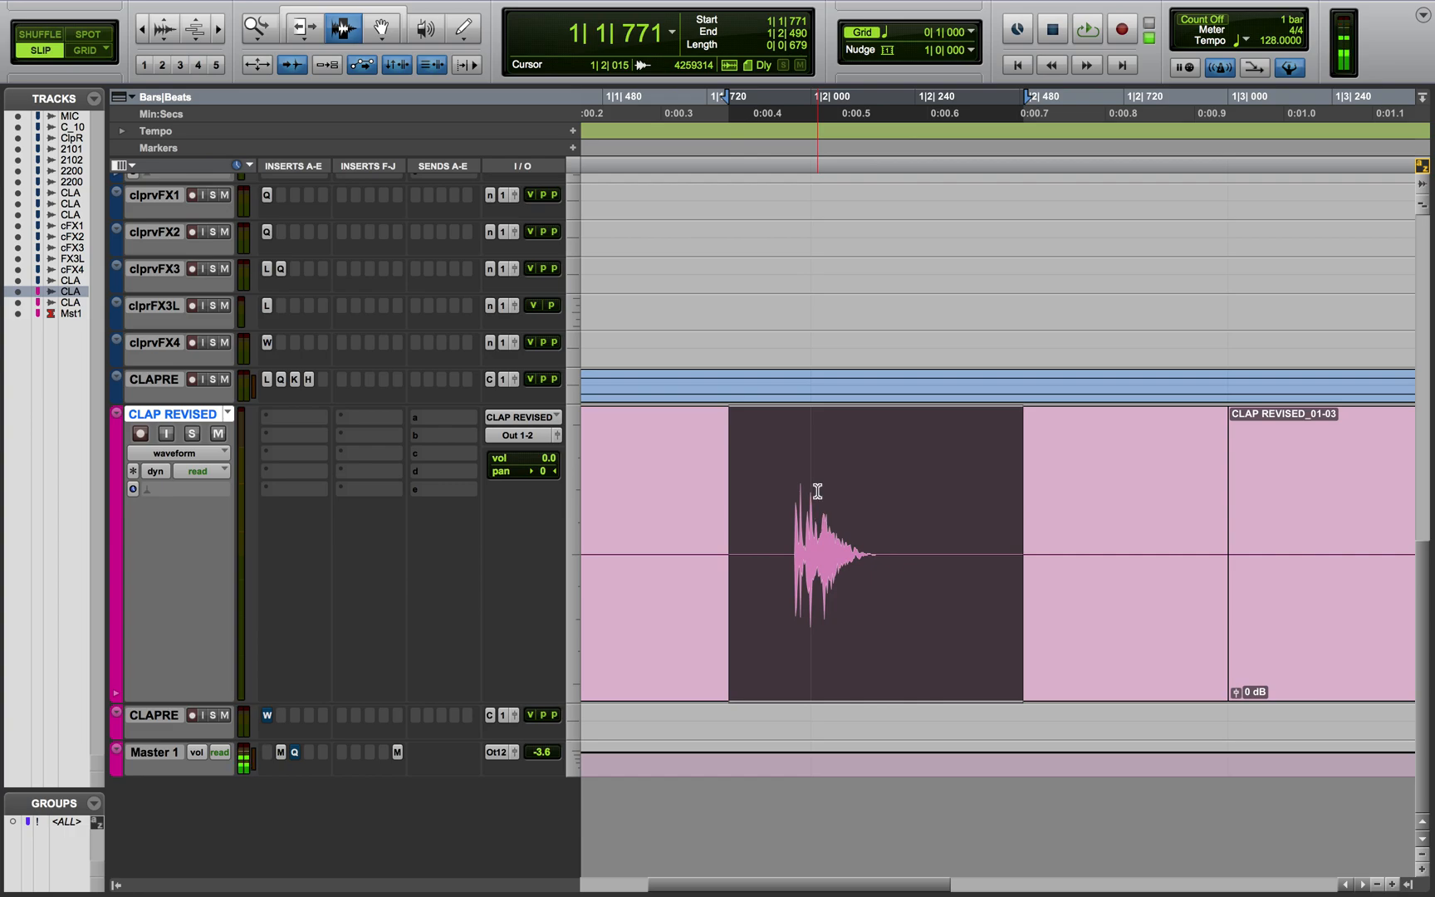
Set the CLAP REV.cm track height to large and select across its clip from 1|3|479 to 1|4|368
key(r)
scroll(817, 492, right, 3)
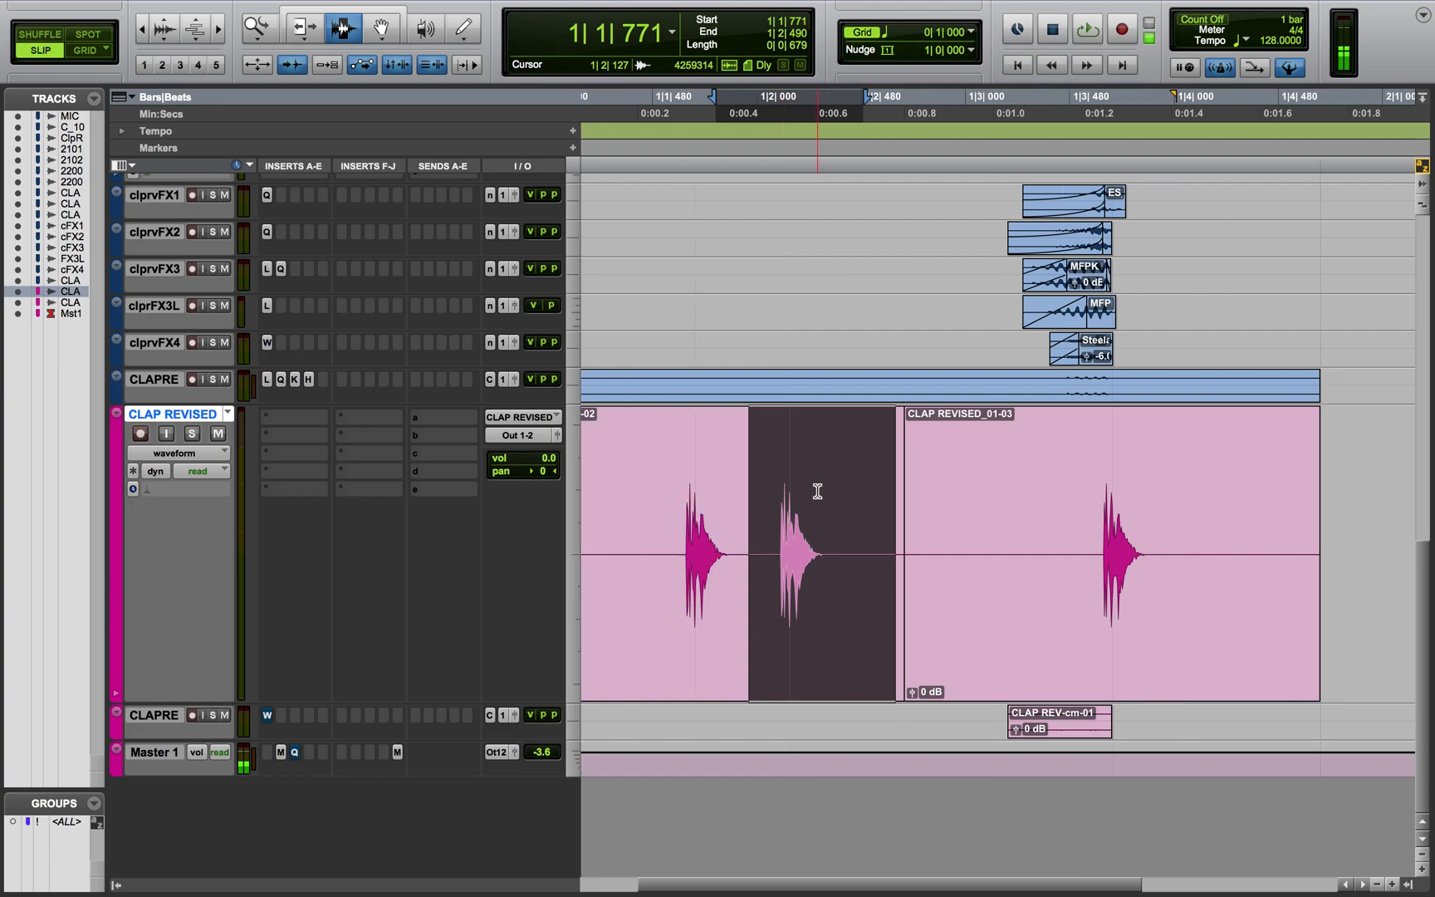
click(575, 719)
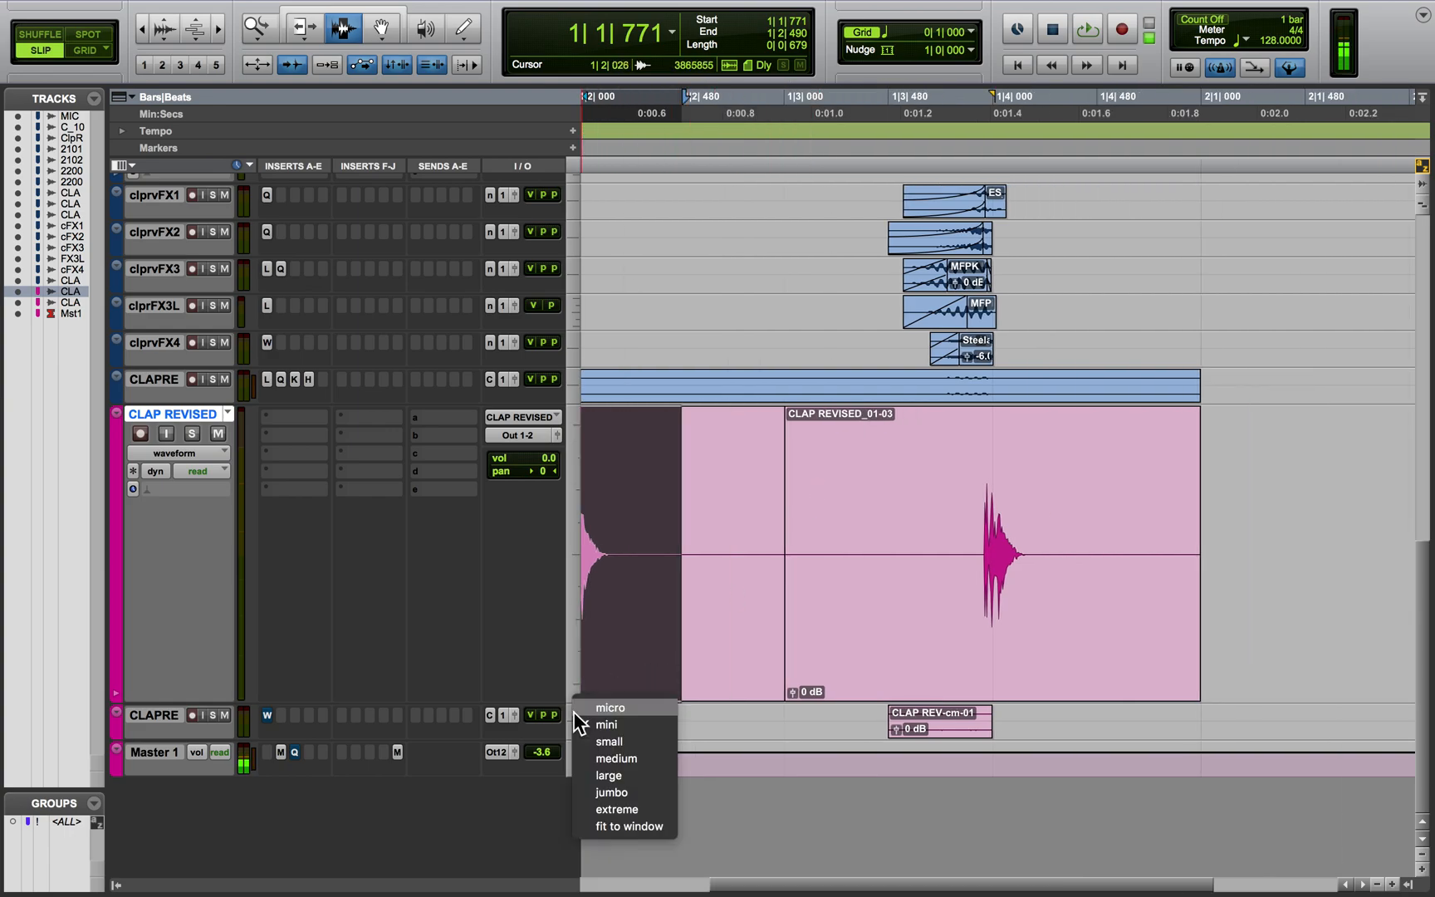
click(602, 769)
scroll(797, 775, down, 2)
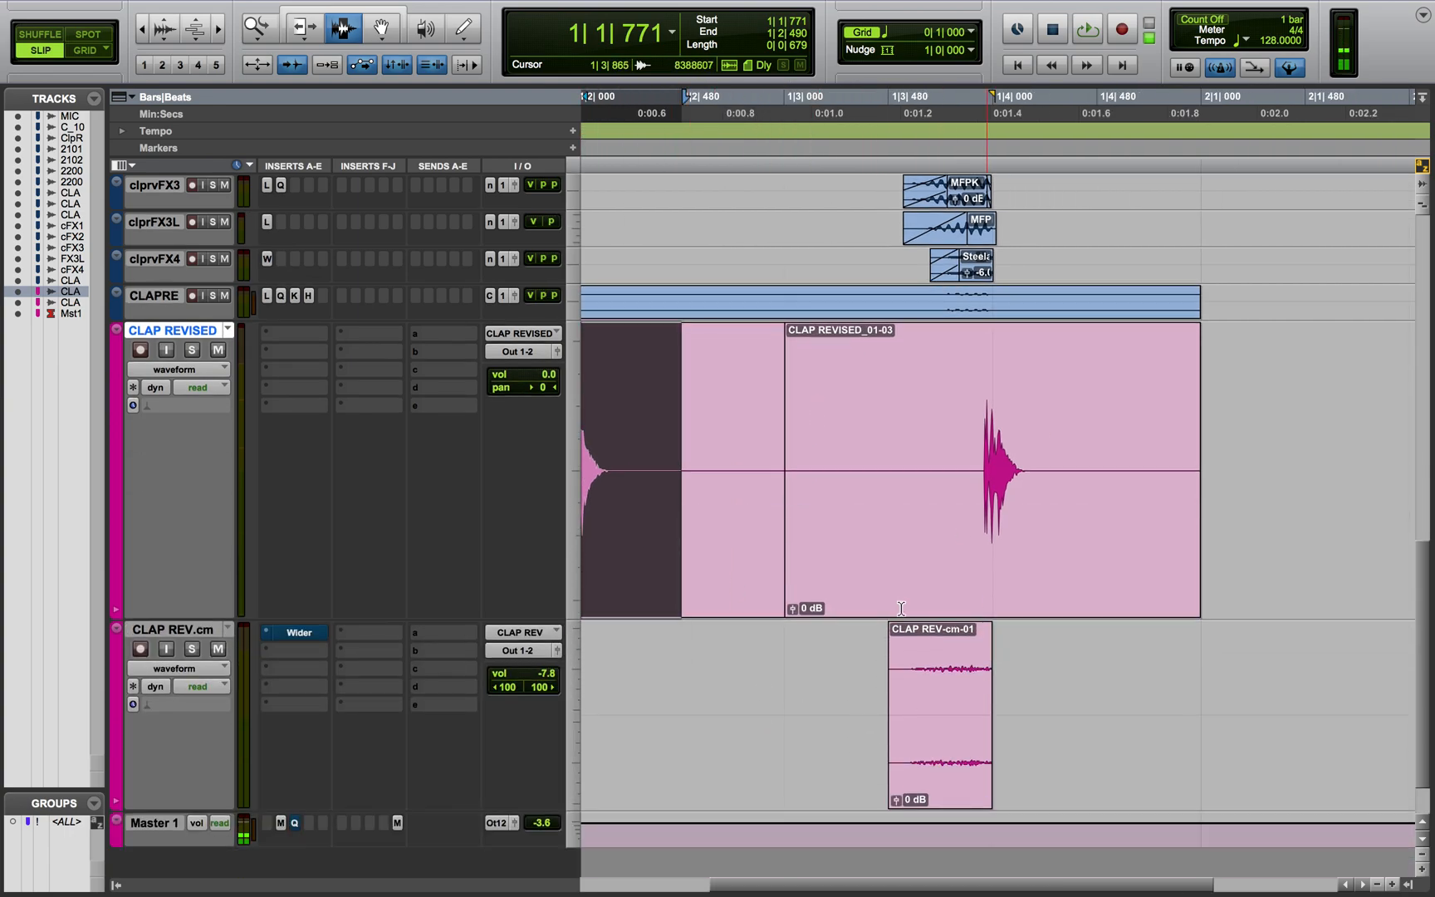
drag(889, 722, 1072, 722)
Select the clap rev FX1 track and solo it
scroll(1073, 723, up, 8)
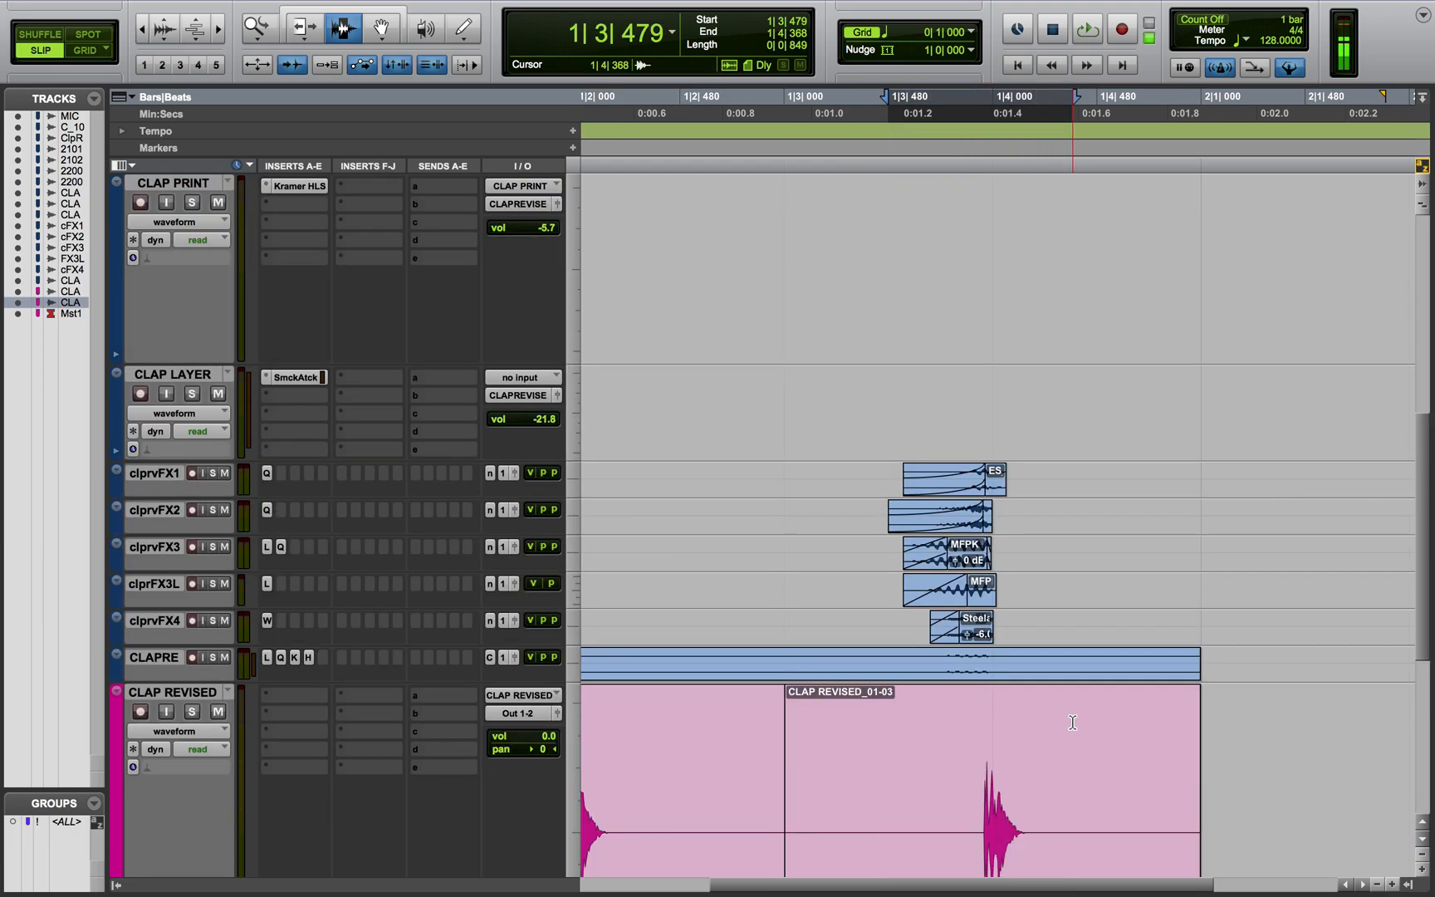
scroll(295, 515, up, 9)
scroll(296, 515, down, 9)
click(166, 474)
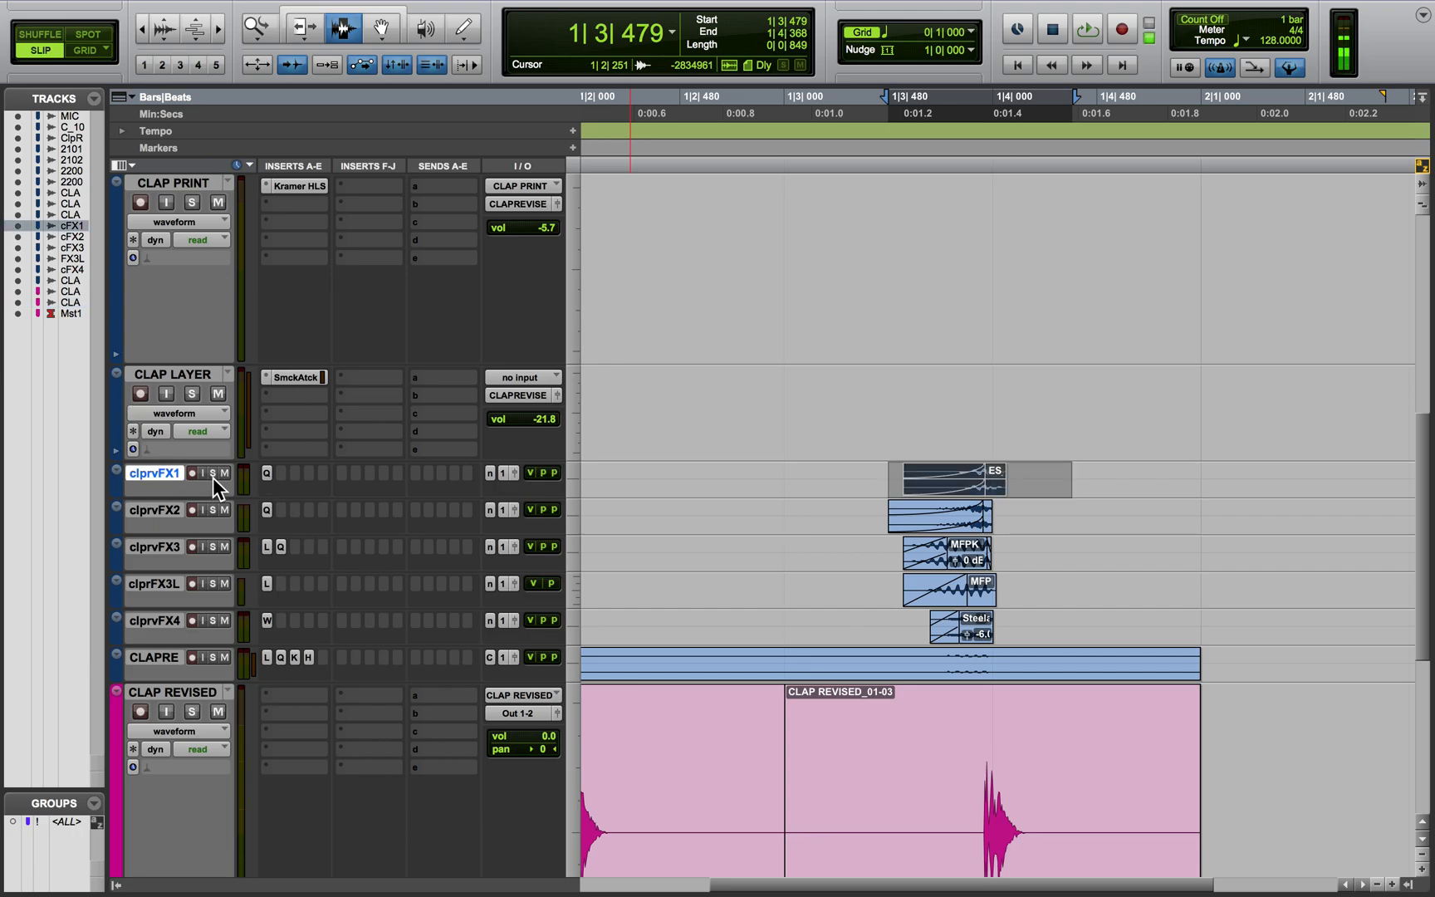
click(213, 473)
Enlarge the height of all tracks until the clap rev FX tracks show their full controls and insert names
scroll(411, 502, up, 8)
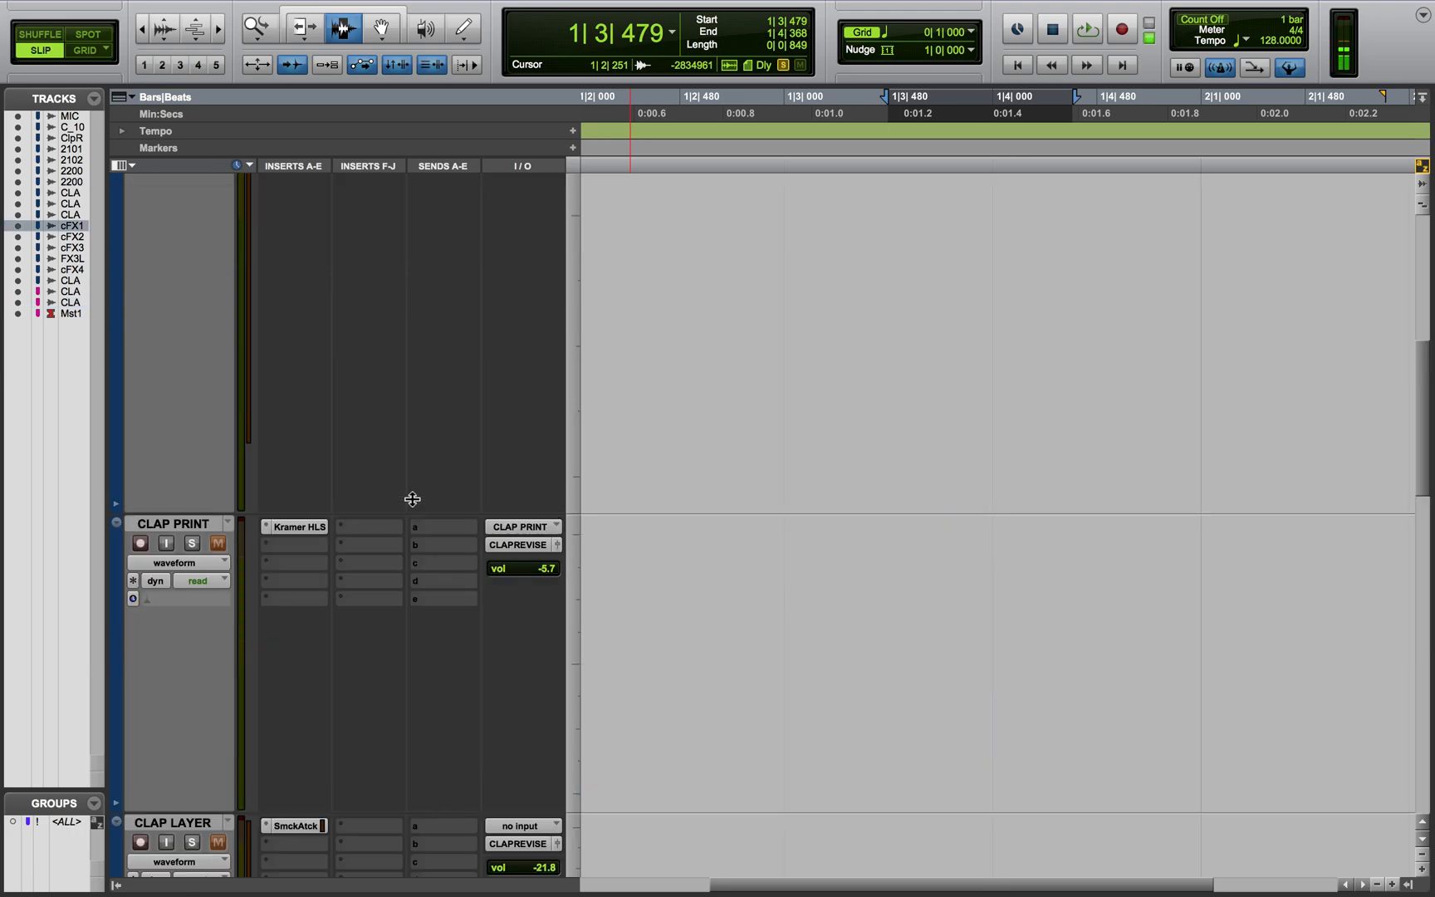
scroll(685, 628, right, 1)
scroll(685, 627, down, 16)
scroll(687, 629, up, 7)
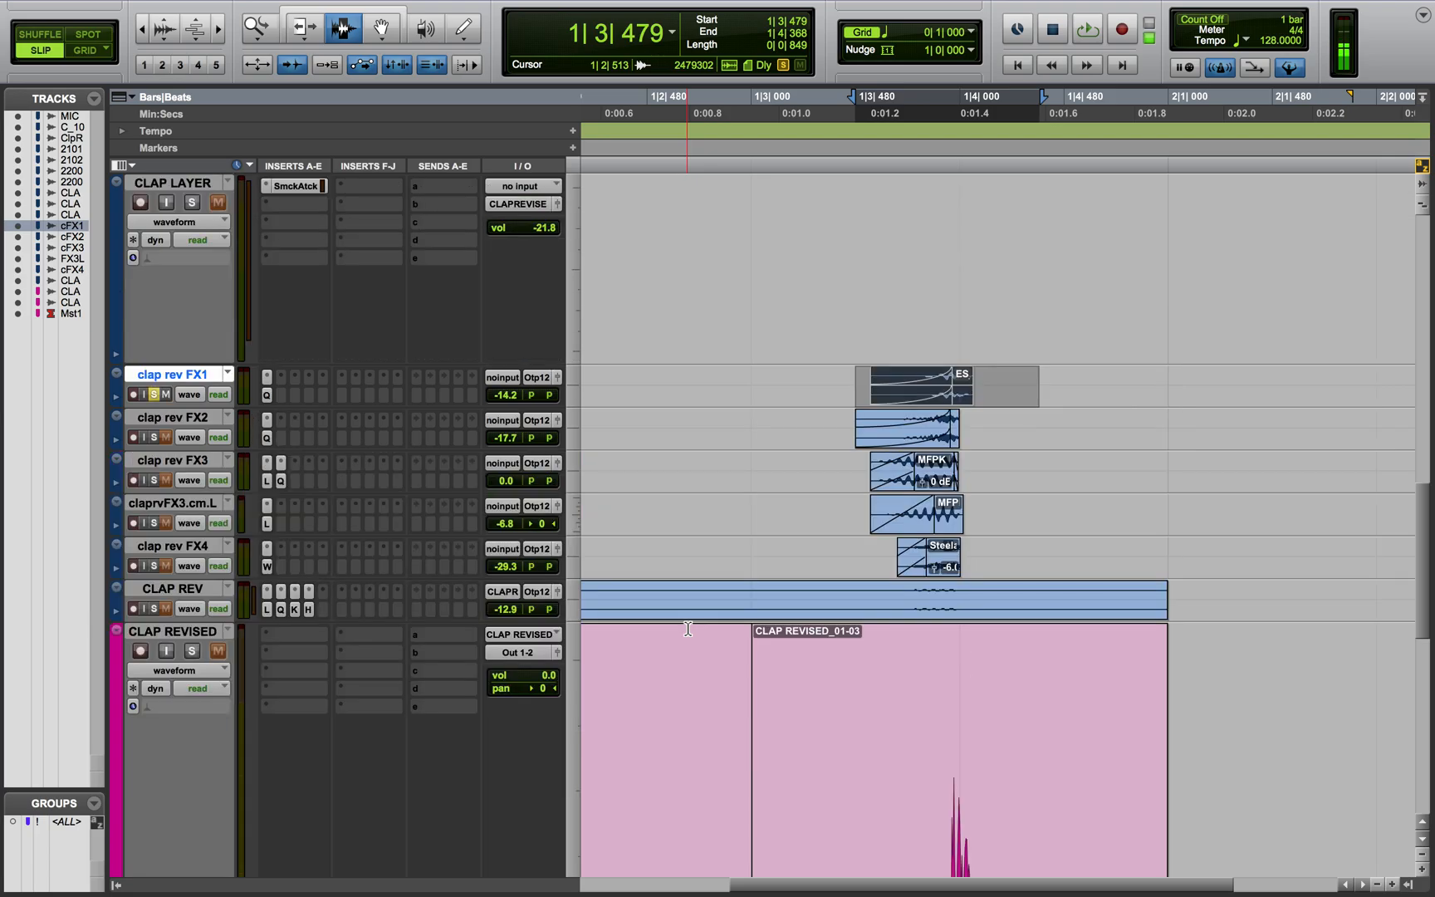
alt+scroll(687, 628, up, 2)
scroll(688, 629, right, 2)
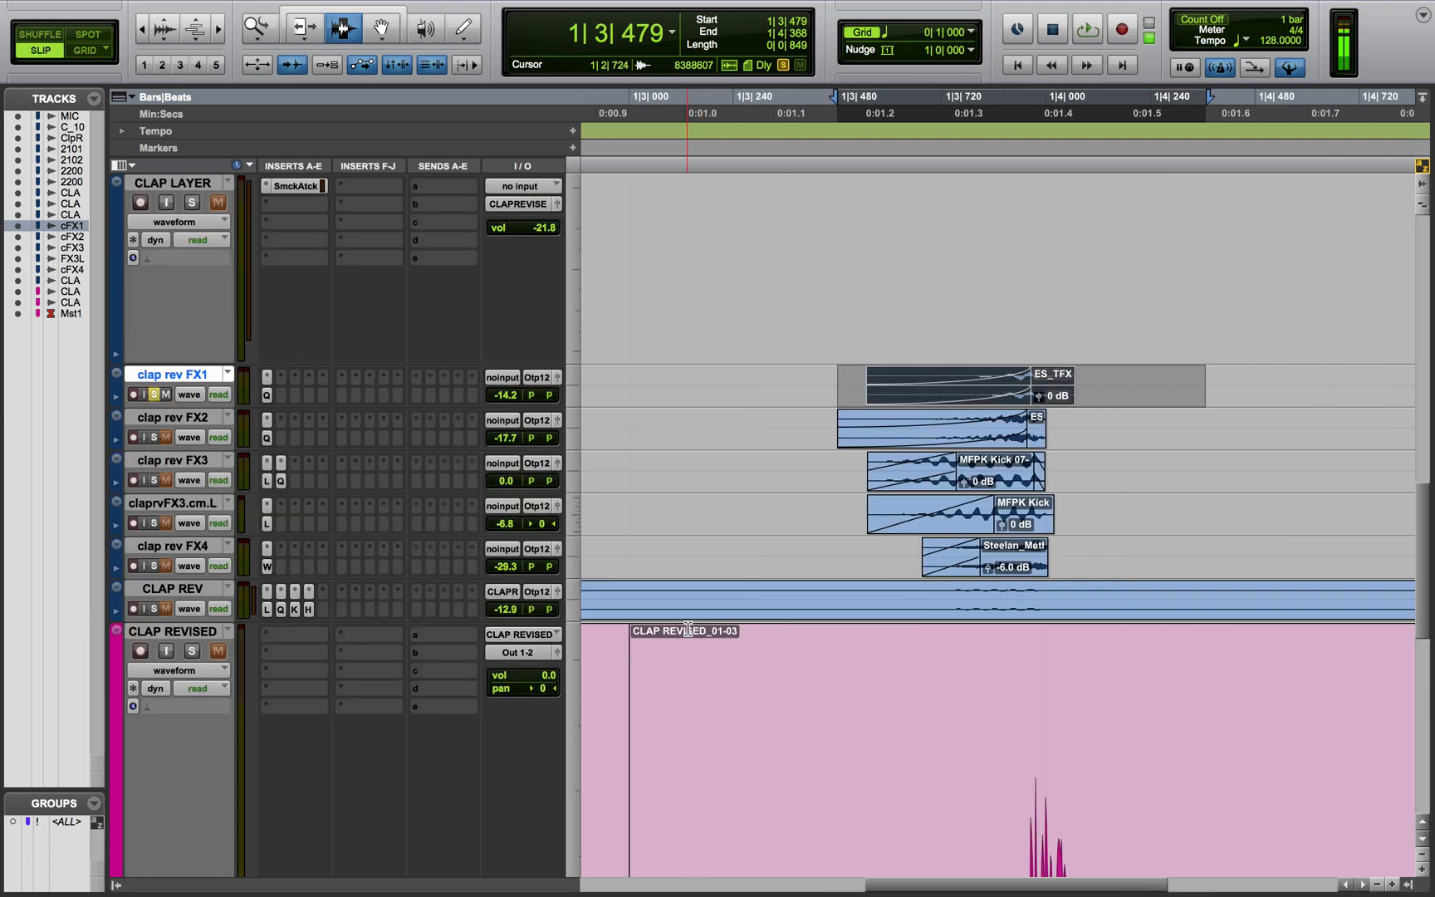
key(ctrl+alt+Up)
scroll(688, 629, down, 15)
scroll(688, 629, down, 4)
scroll(688, 628, up, 14)
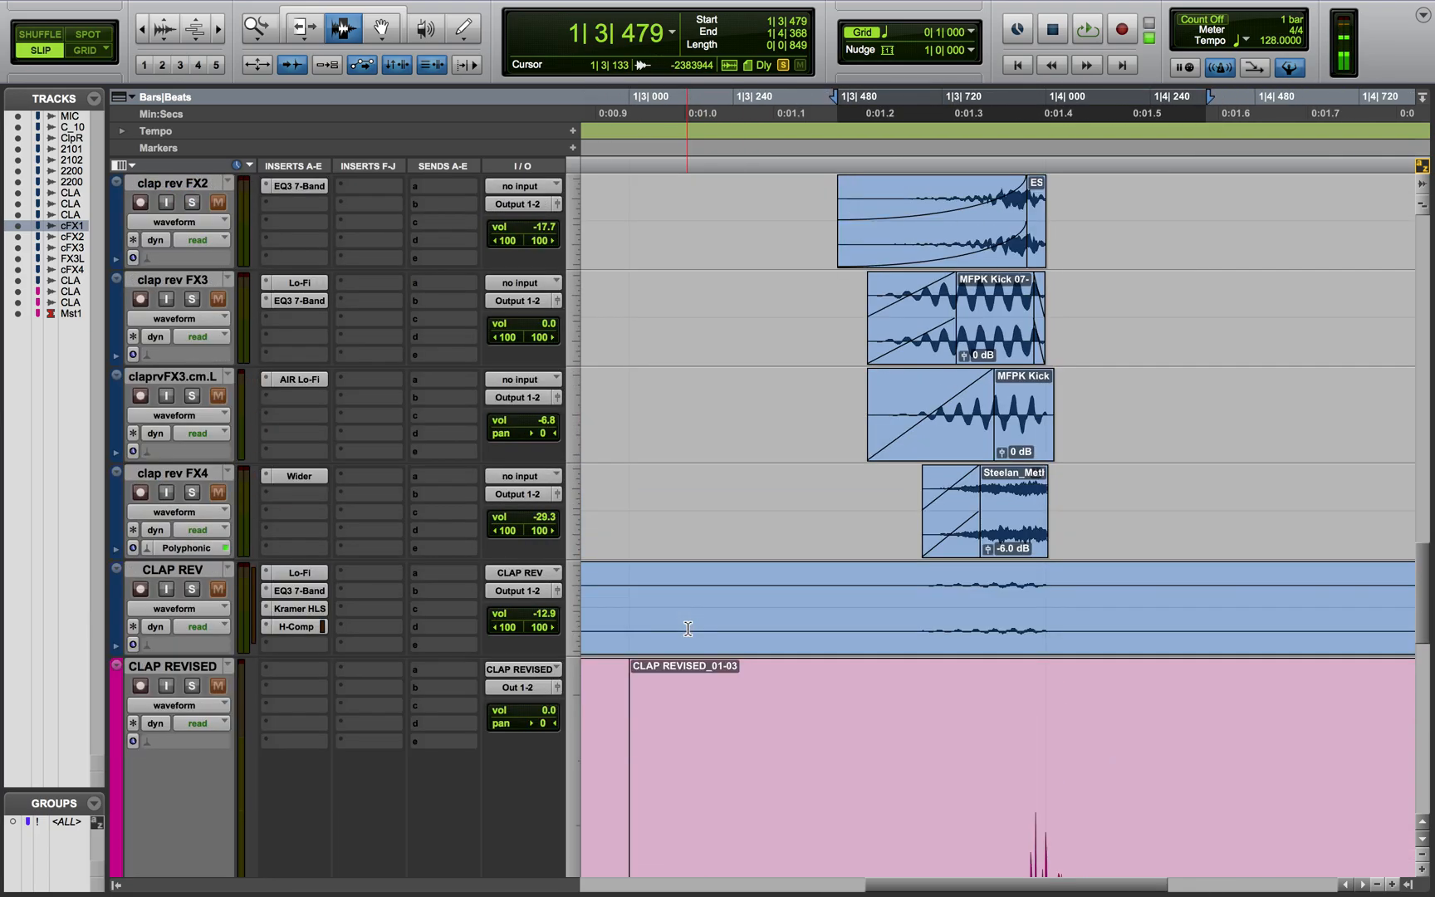
scroll(688, 629, down, 10)
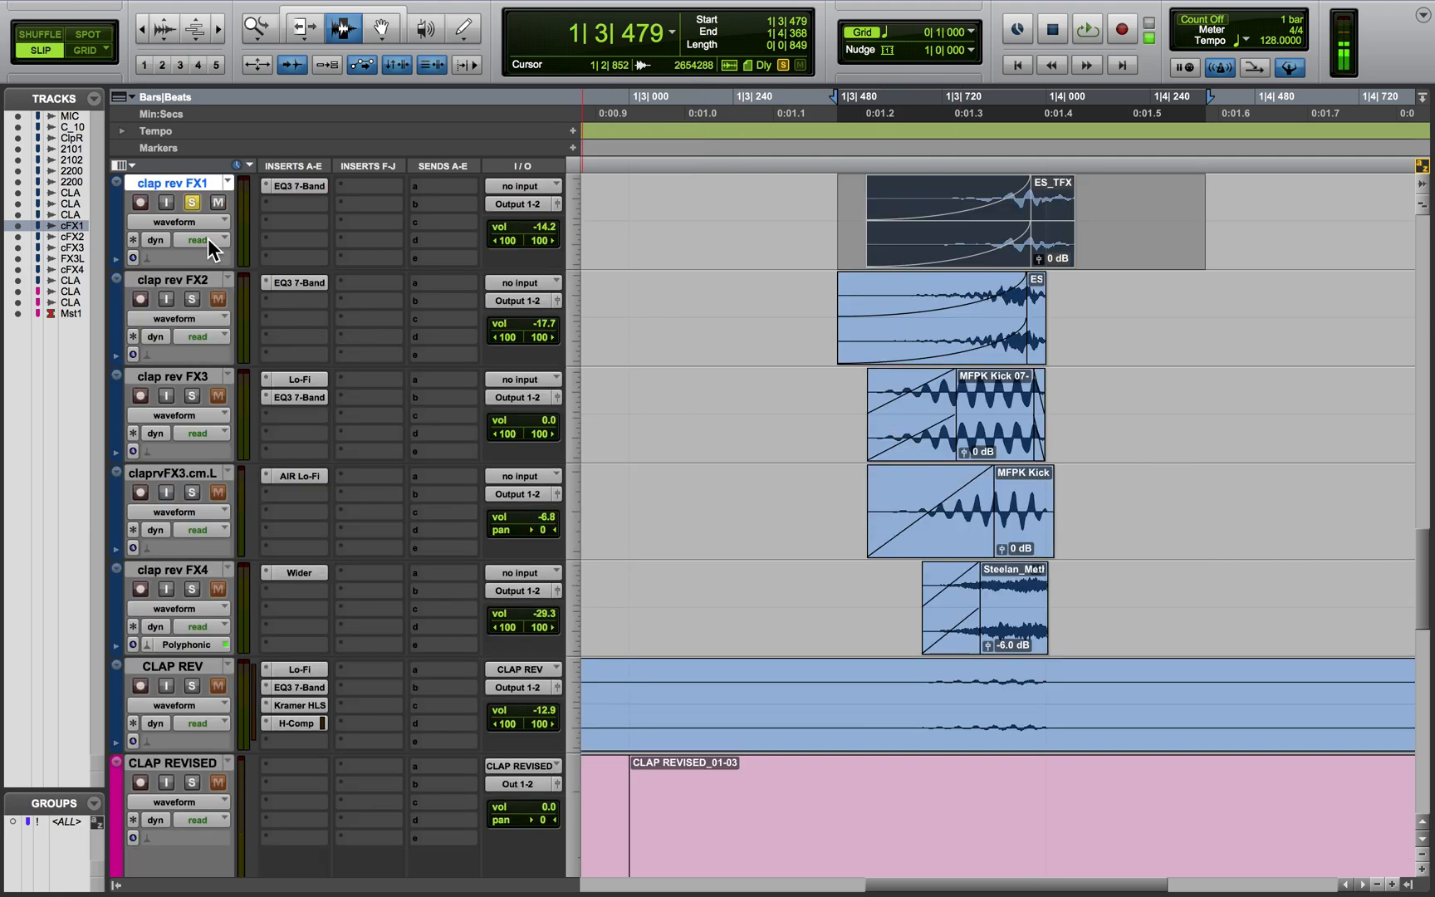
Play the soloed clap rev FX1 track from 1|3|262, then release its solo
click(743, 242)
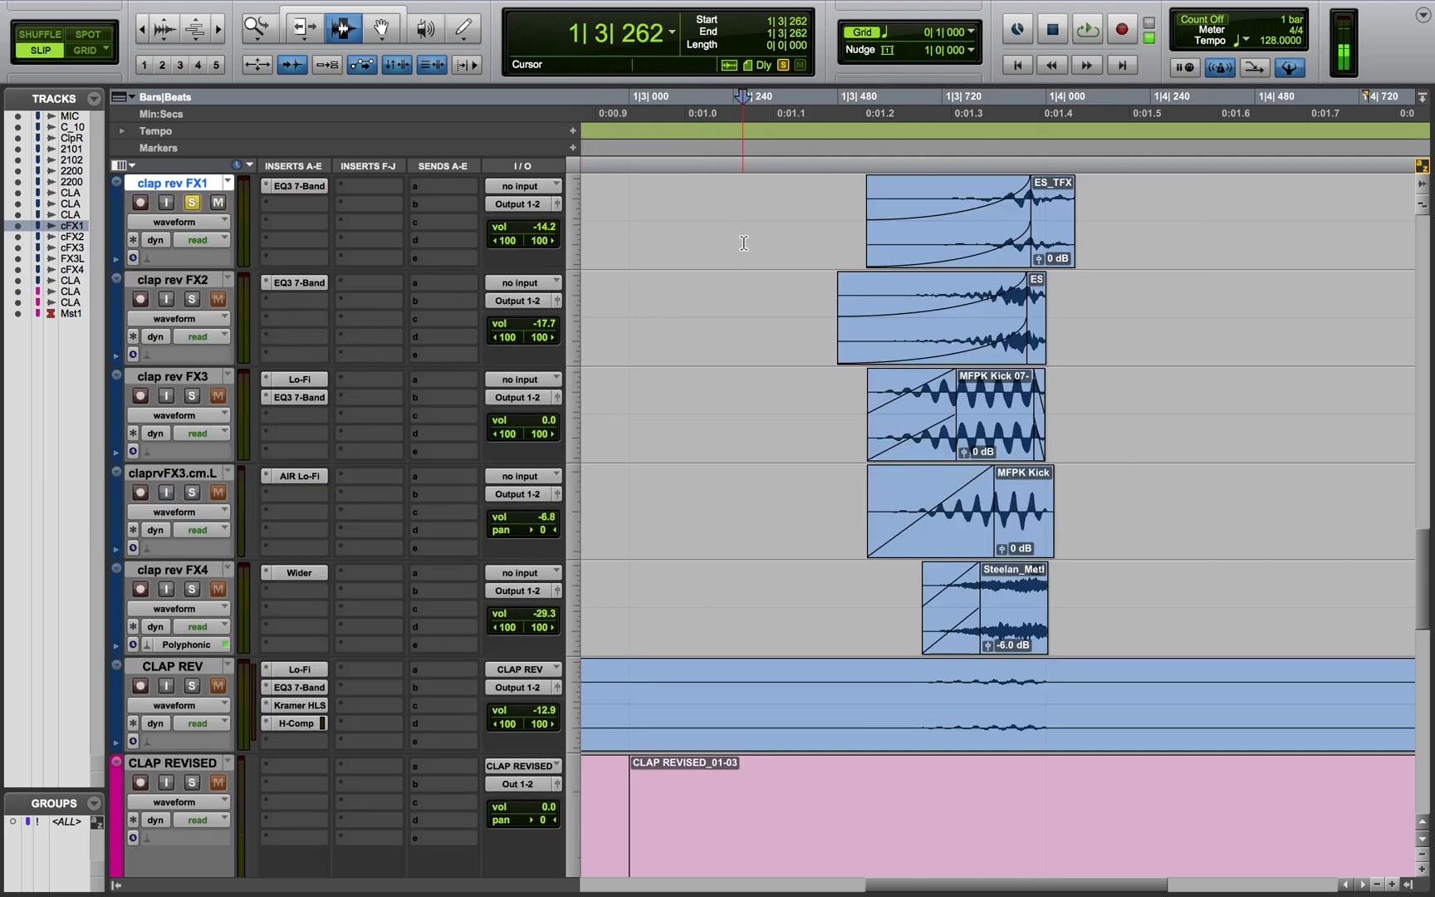
key(space)
click(192, 222)
Solo the clap rev FX2 track and audition it from 1|3|326
click(269, 237)
click(770, 301)
key(space)
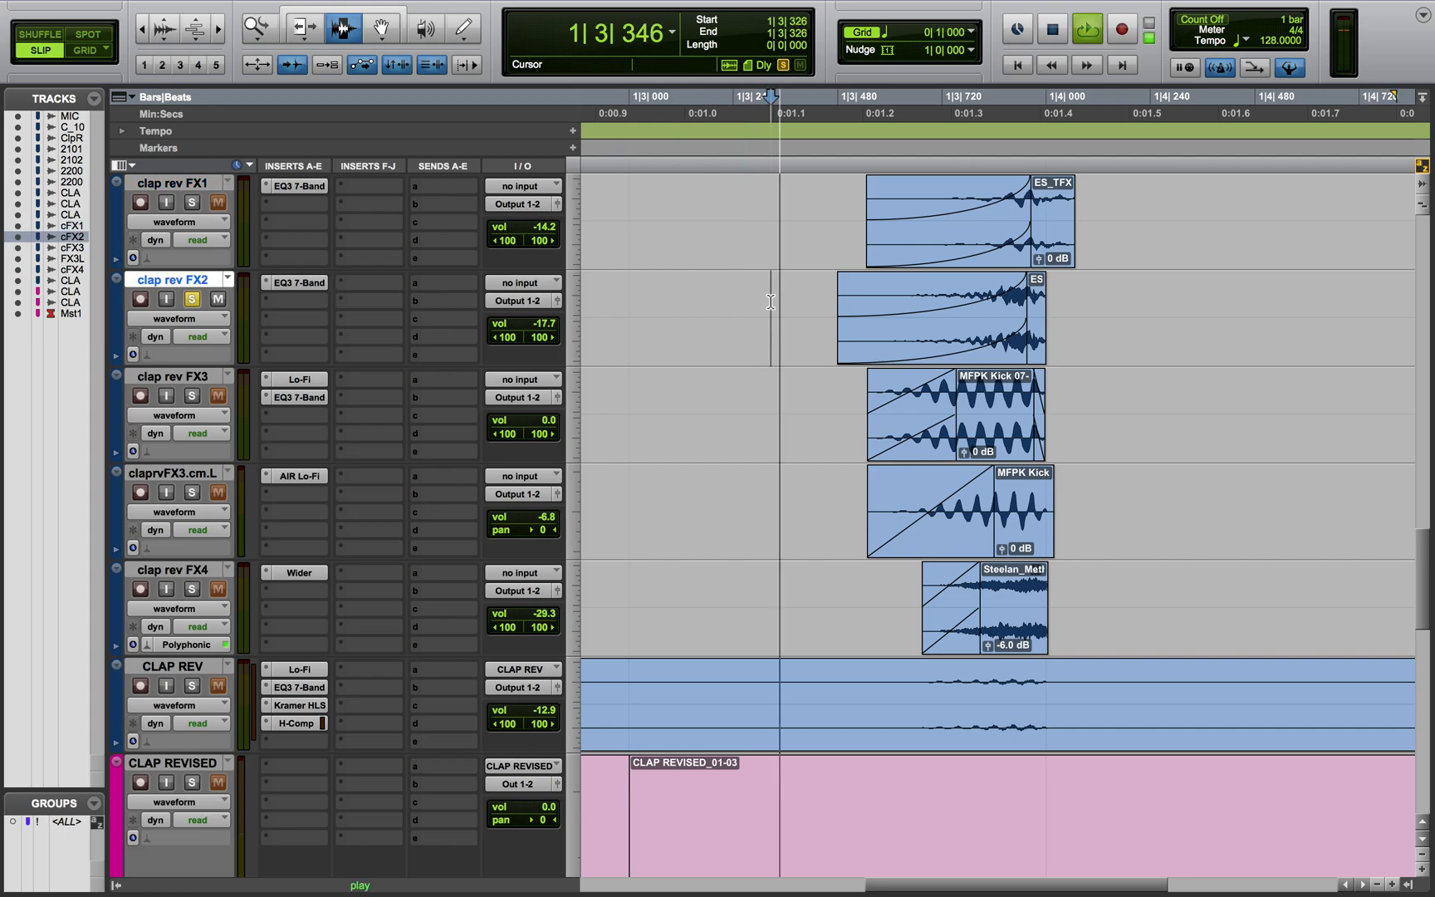
key(space)
Move the solo from clap rev FX2 to clap rev FX3 and audition it from 1|3|323
click(193, 300)
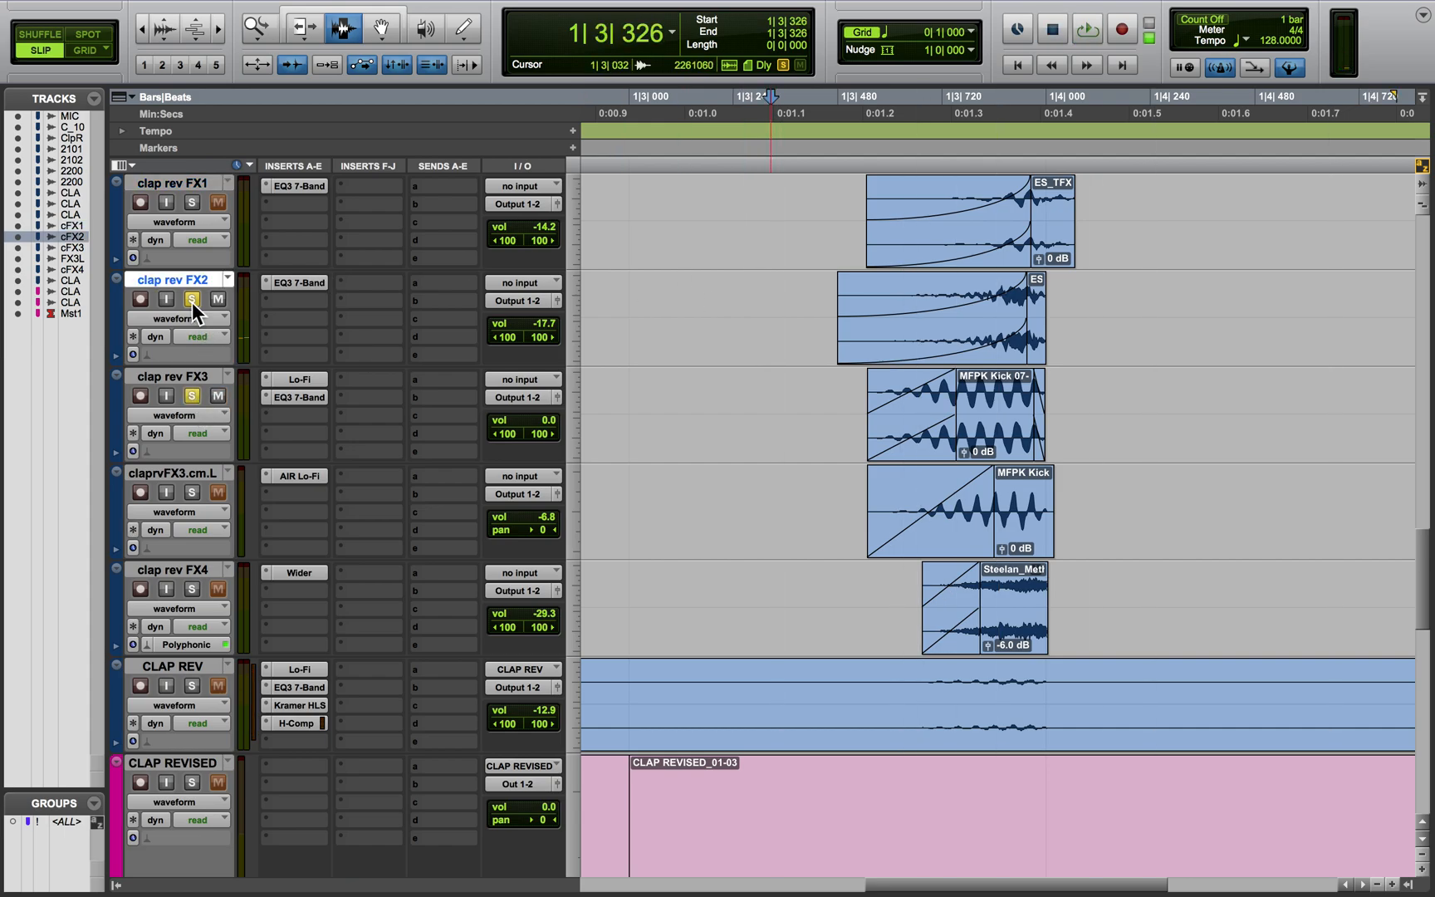
click(771, 441)
key(space)
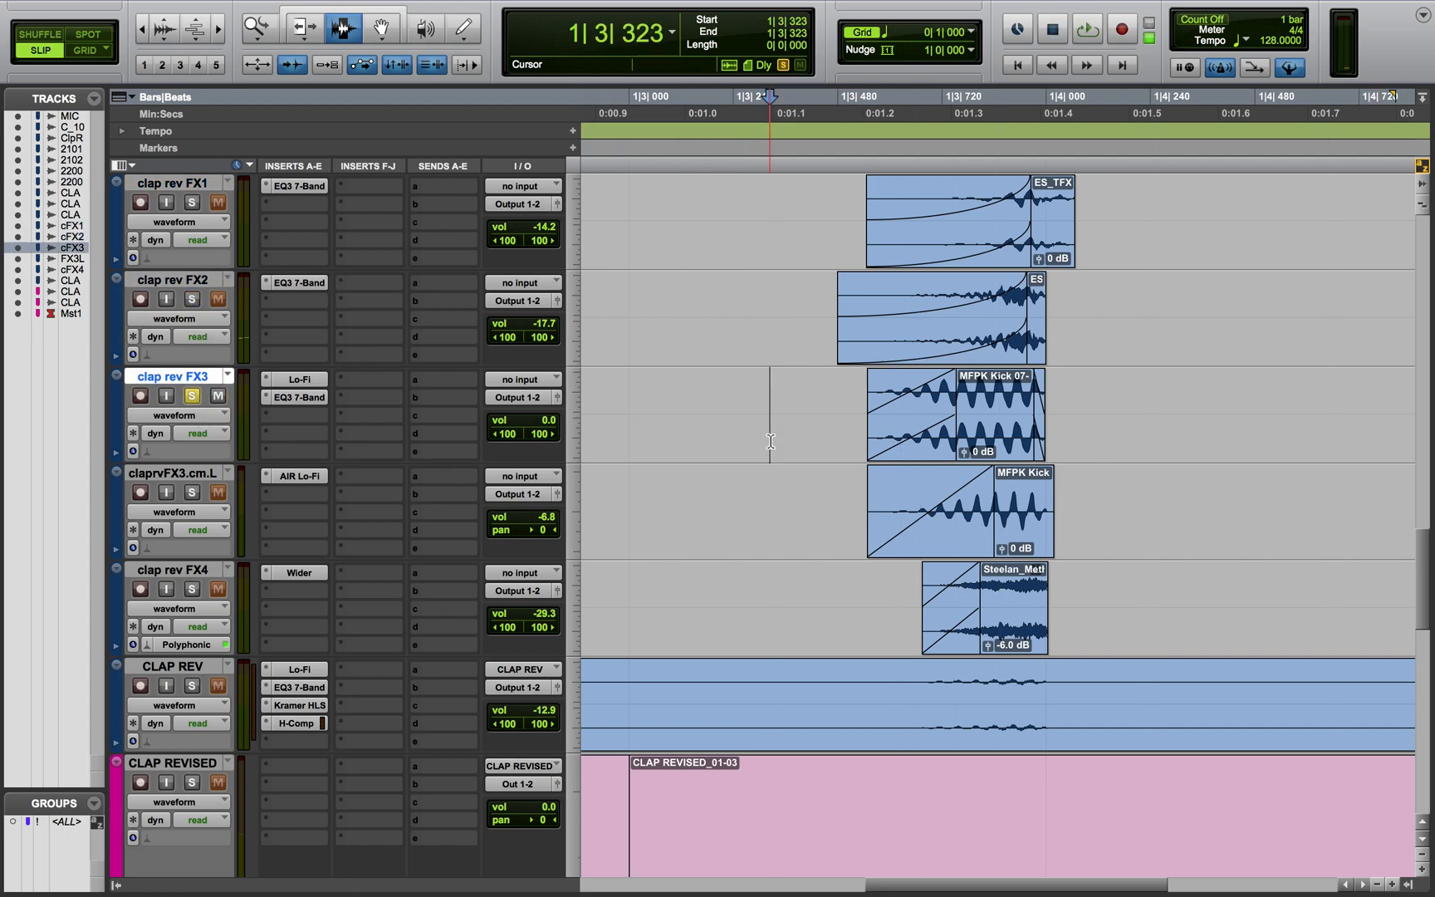
key(space)
Examine the settings of the Lo-Fi and EQ3 7-Band inserts on clap rev FX3 and release the track's solo
click(314, 376)
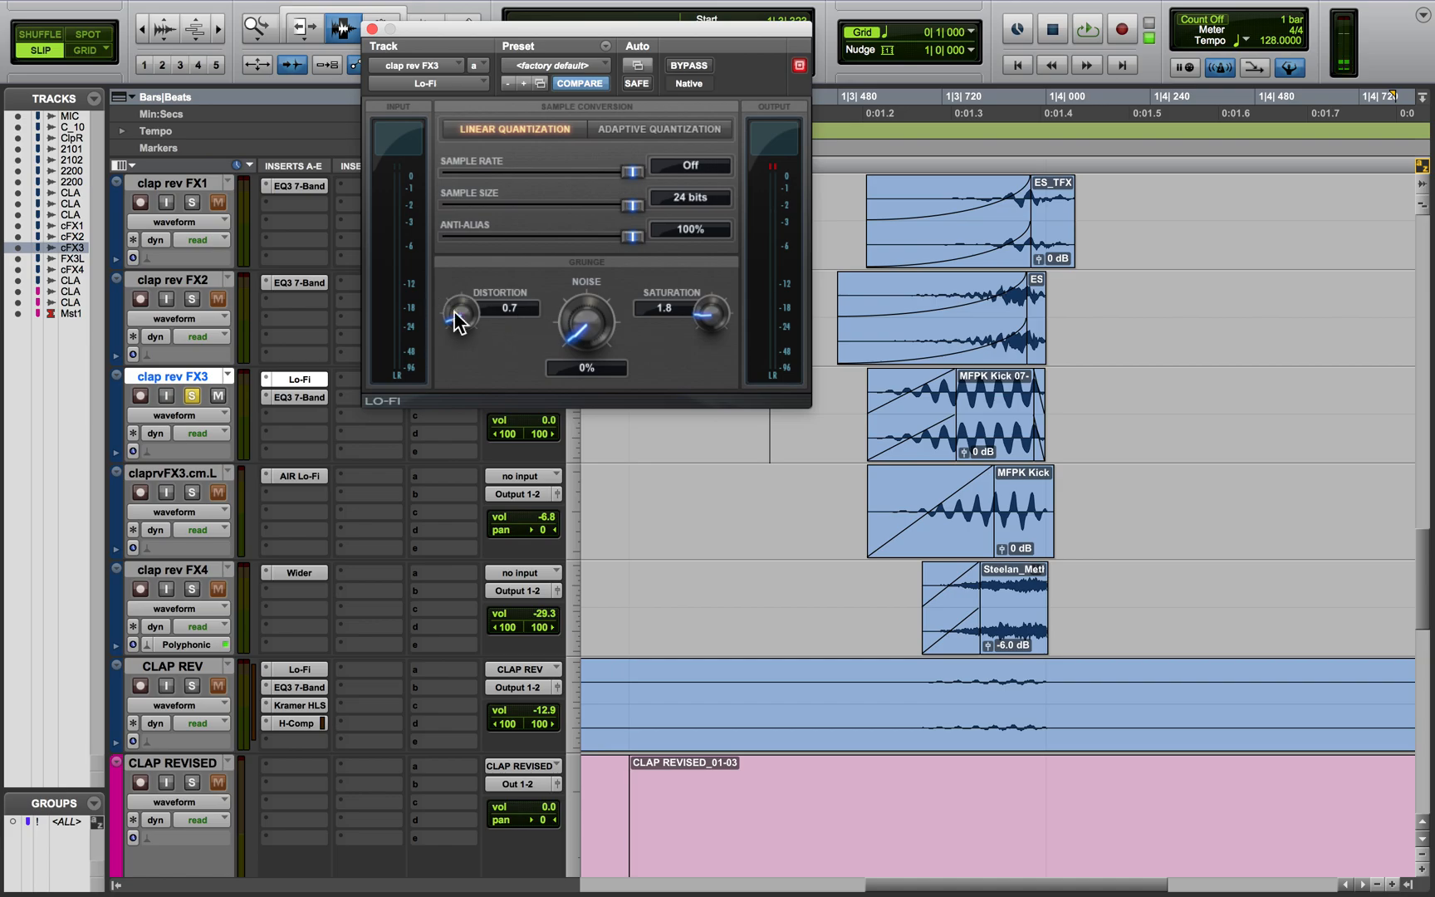
click(293, 396)
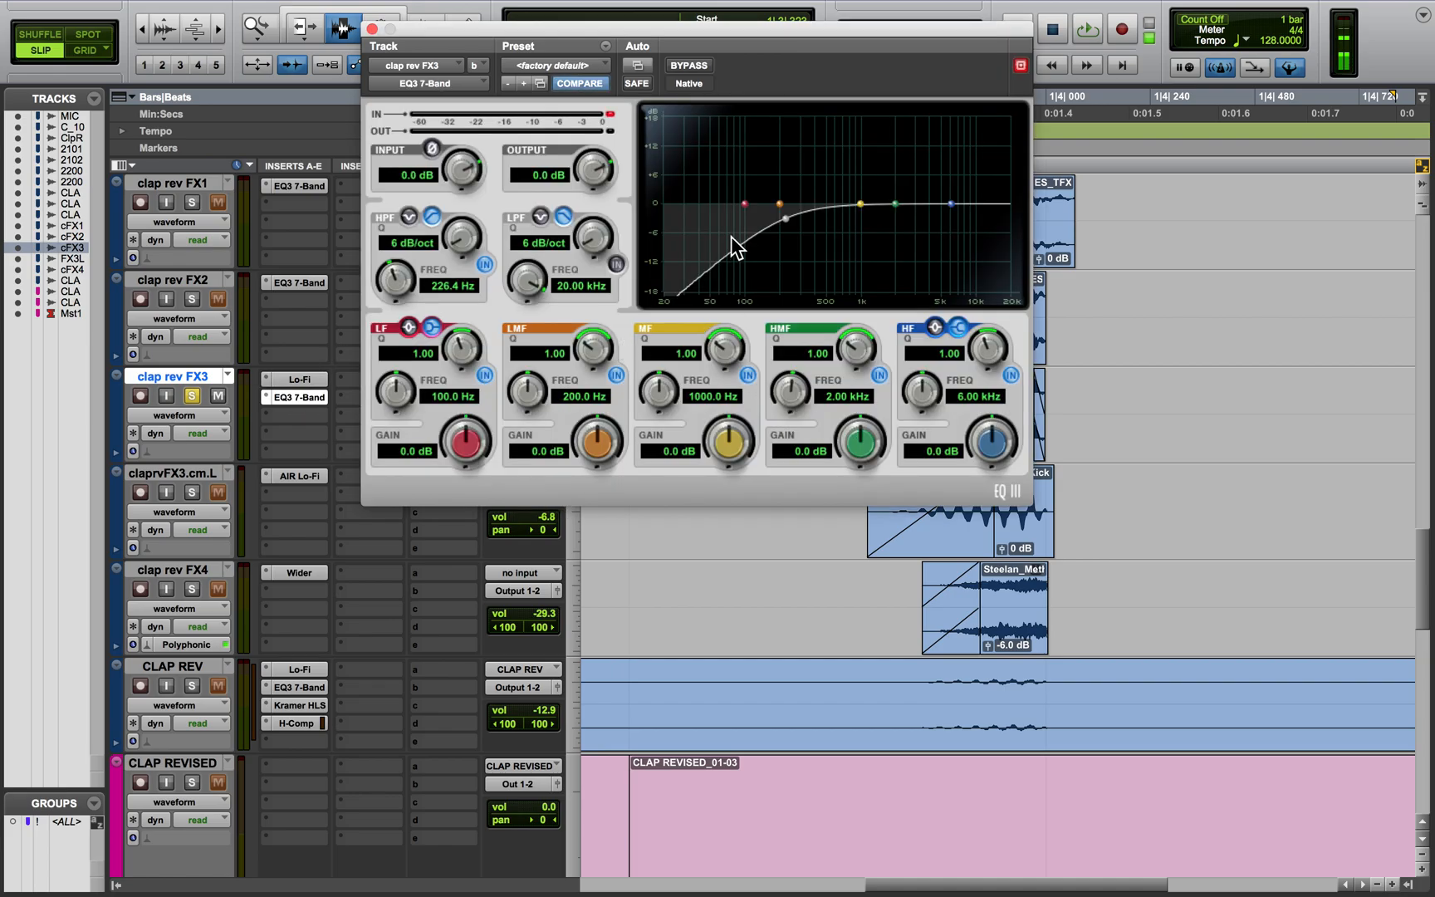
click(372, 29)
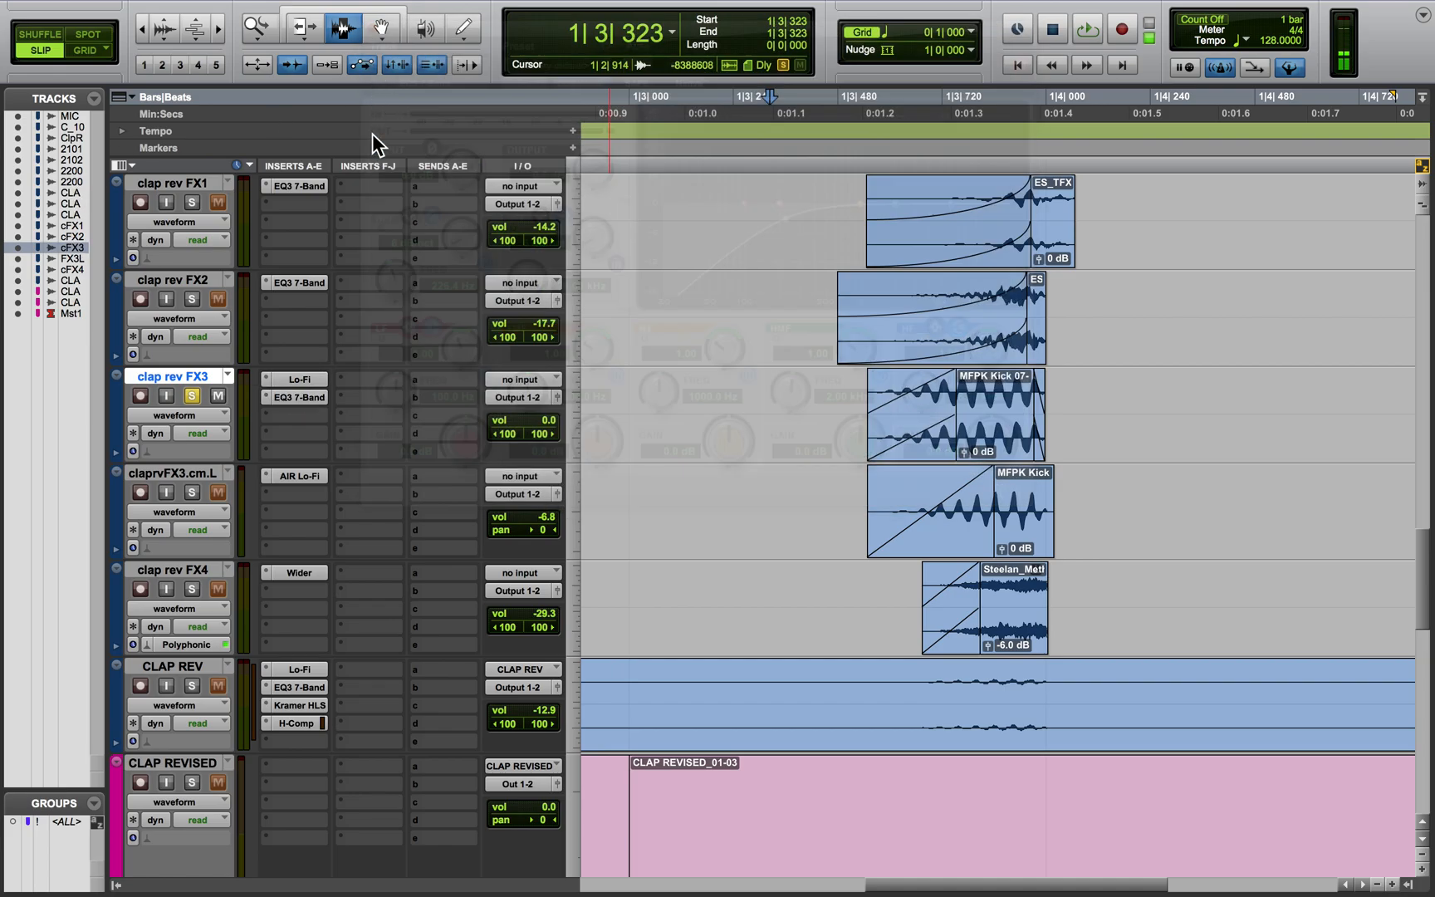
click(191, 396)
Solo the claprvFX3.cm.L track, audition it from 1|3|392 and release its solo
click(191, 492)
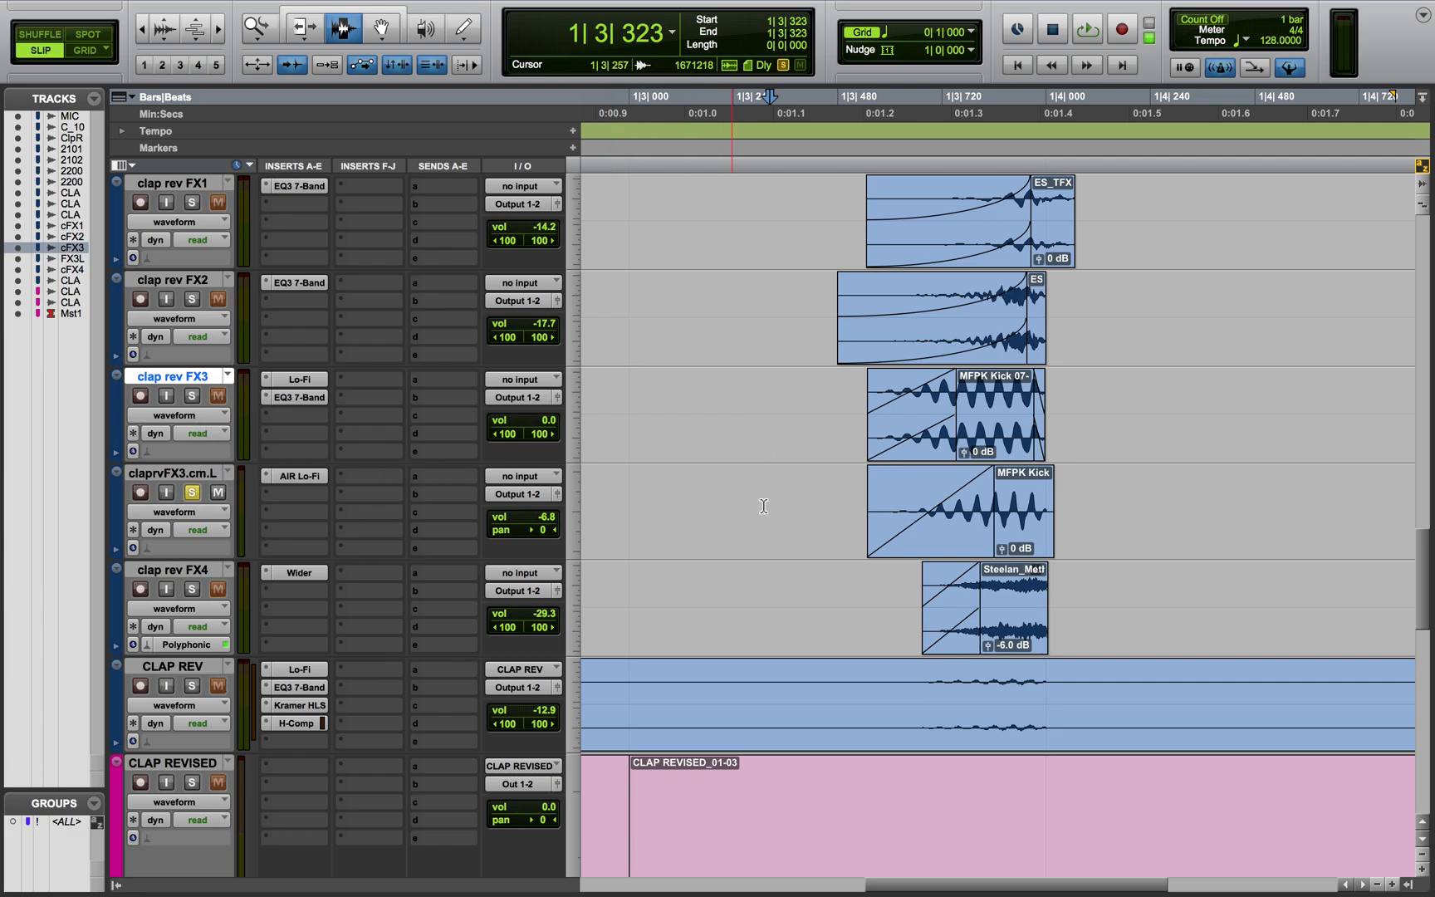
click(800, 507)
key(space)
key(space)
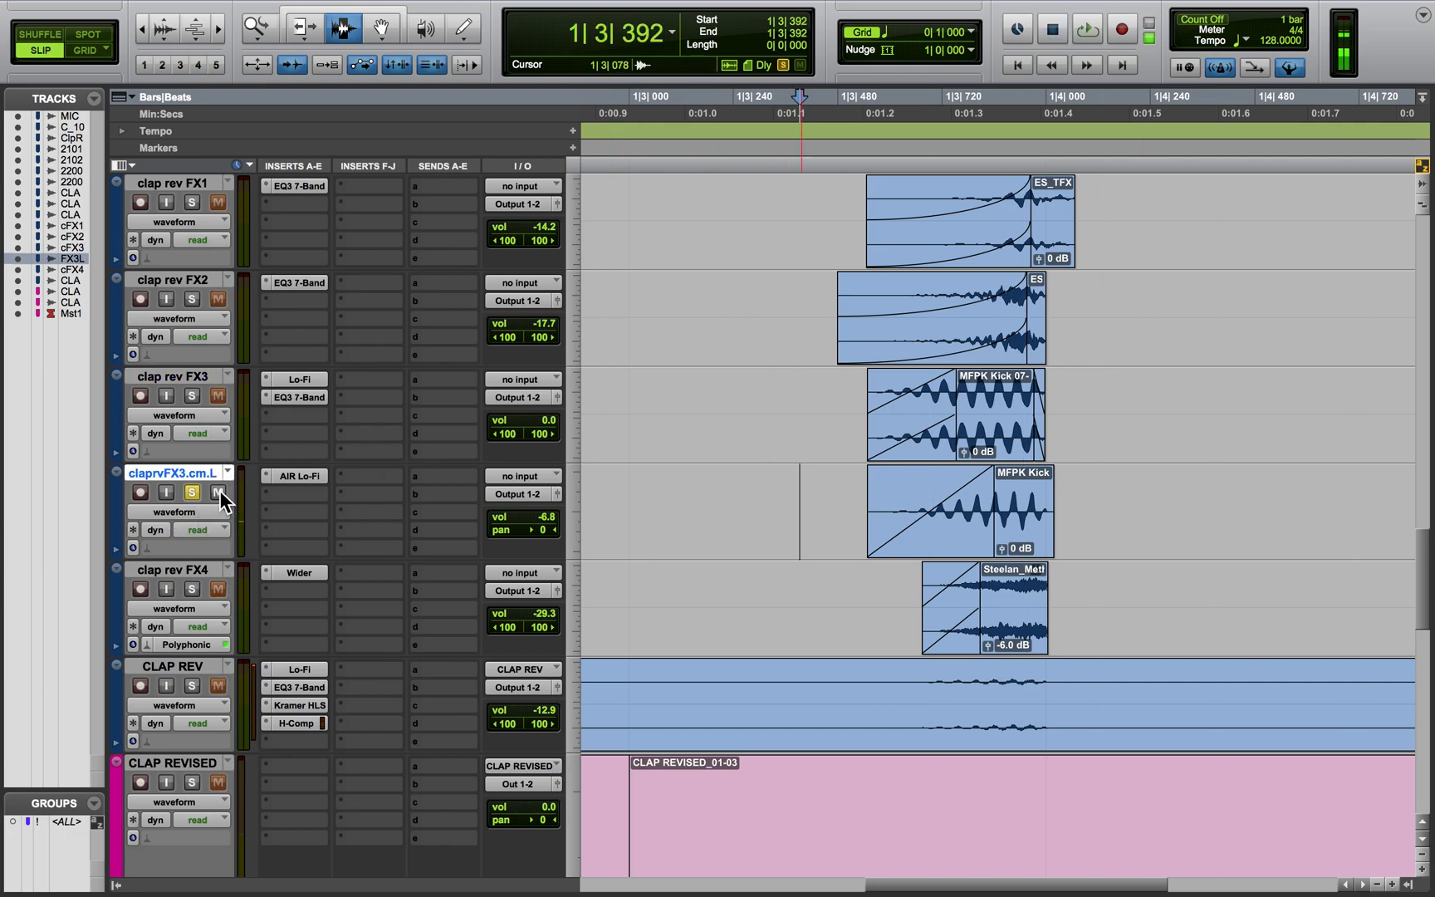
click(192, 492)
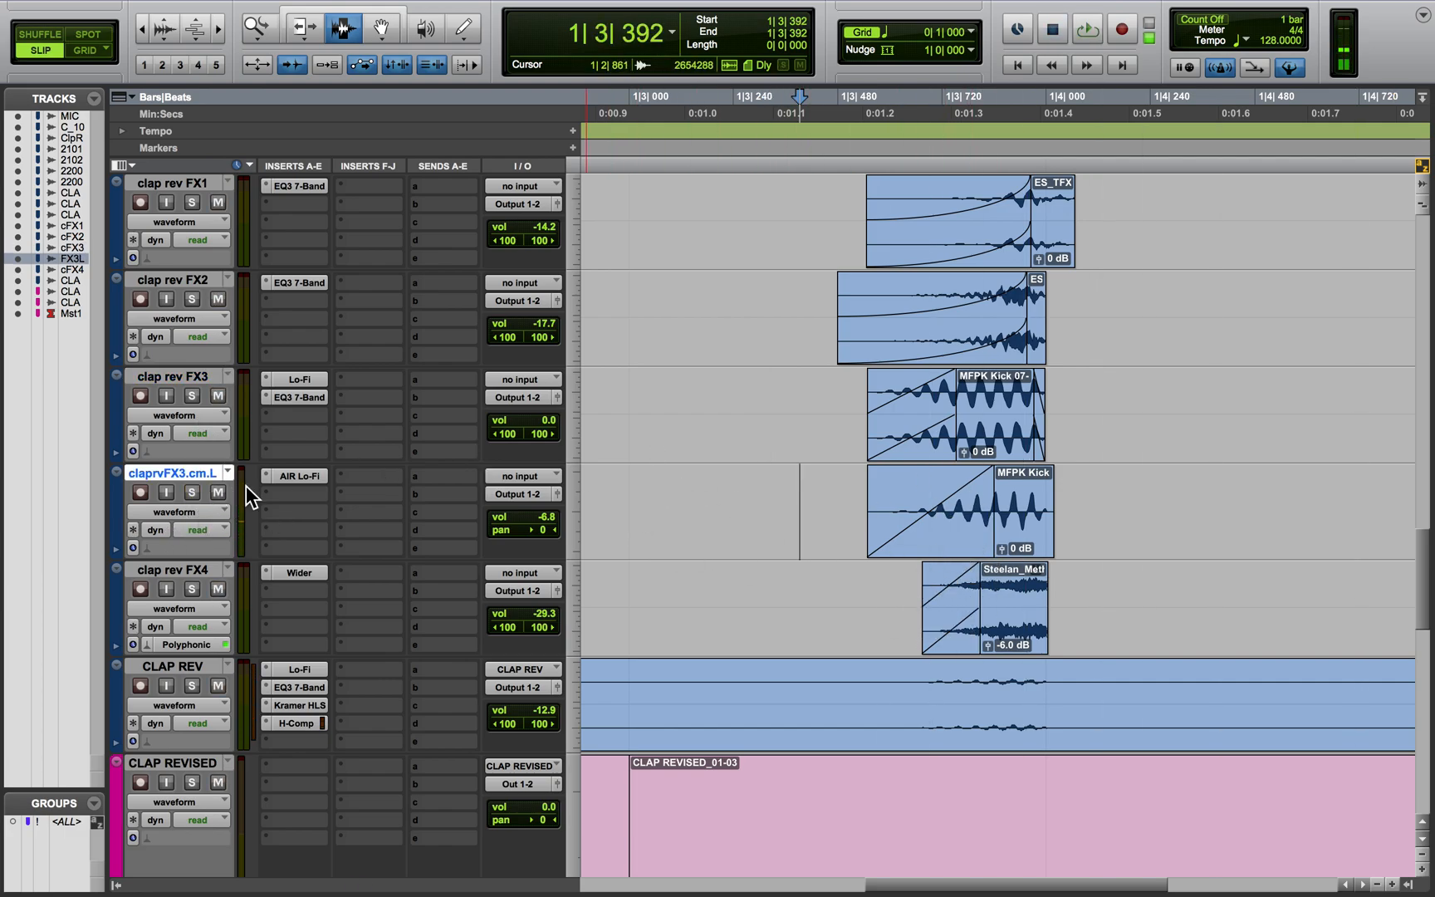
Solo the clap rev FX4 track and audition it from 1|3|468
click(191, 589)
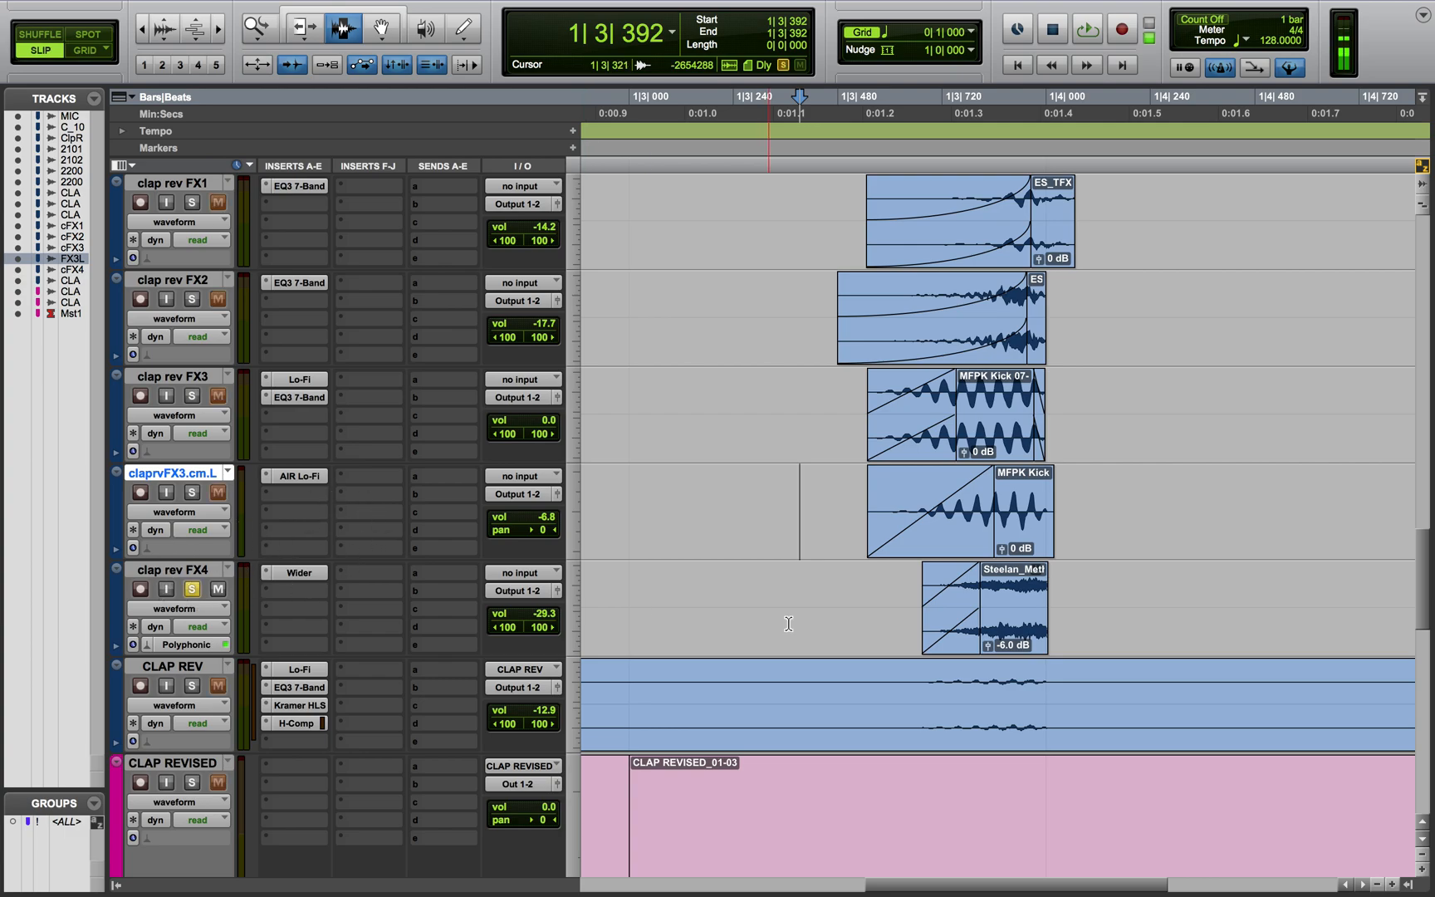
click(833, 606)
key(space)
key(space)
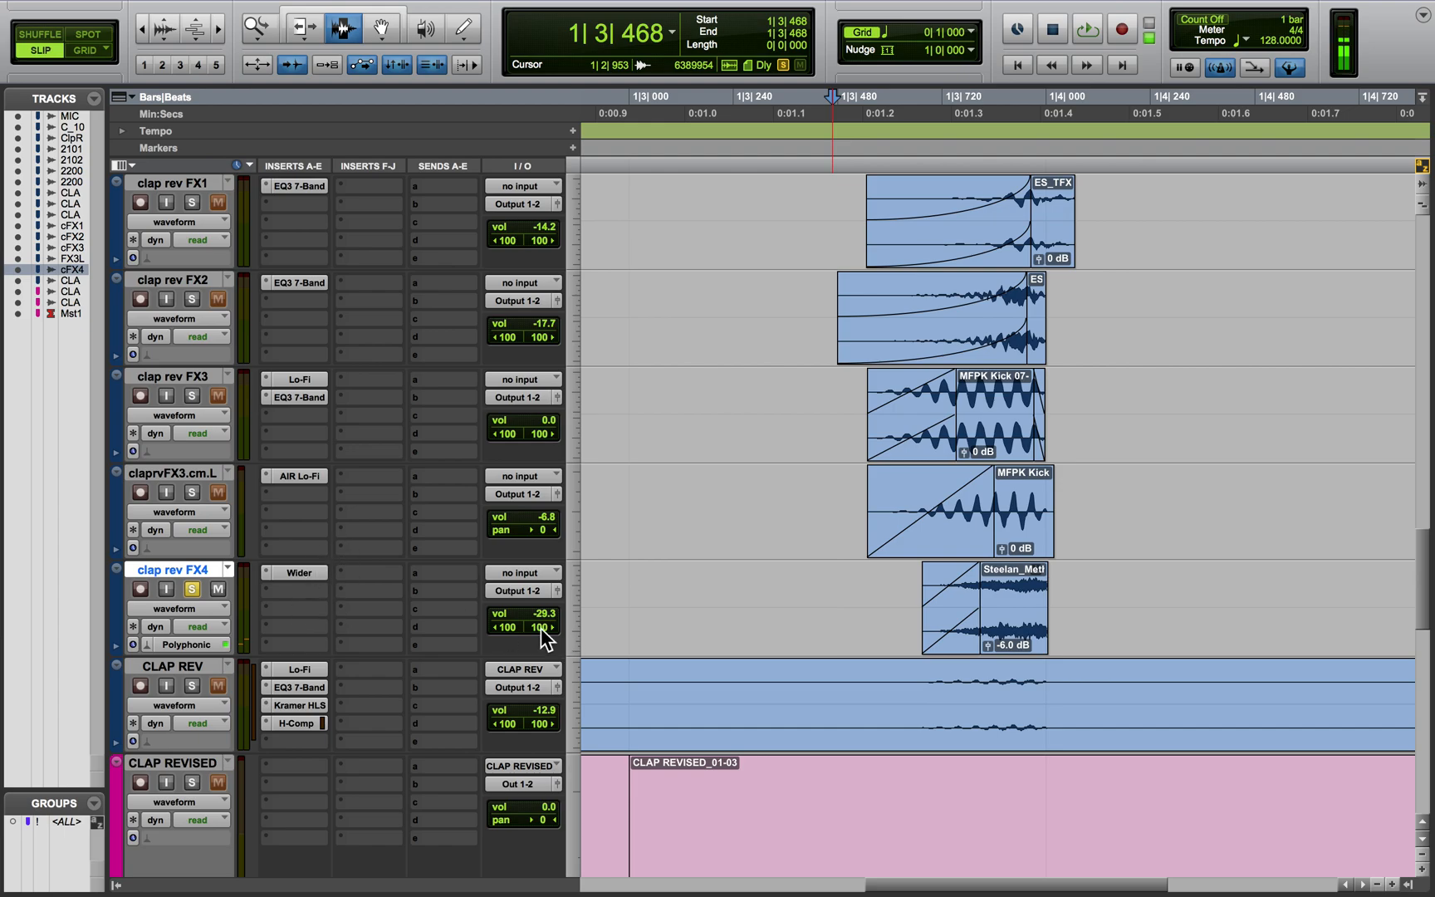
Examine the output level and panning of clap rev FX4 and the width setting of its Wider insert
click(556, 589)
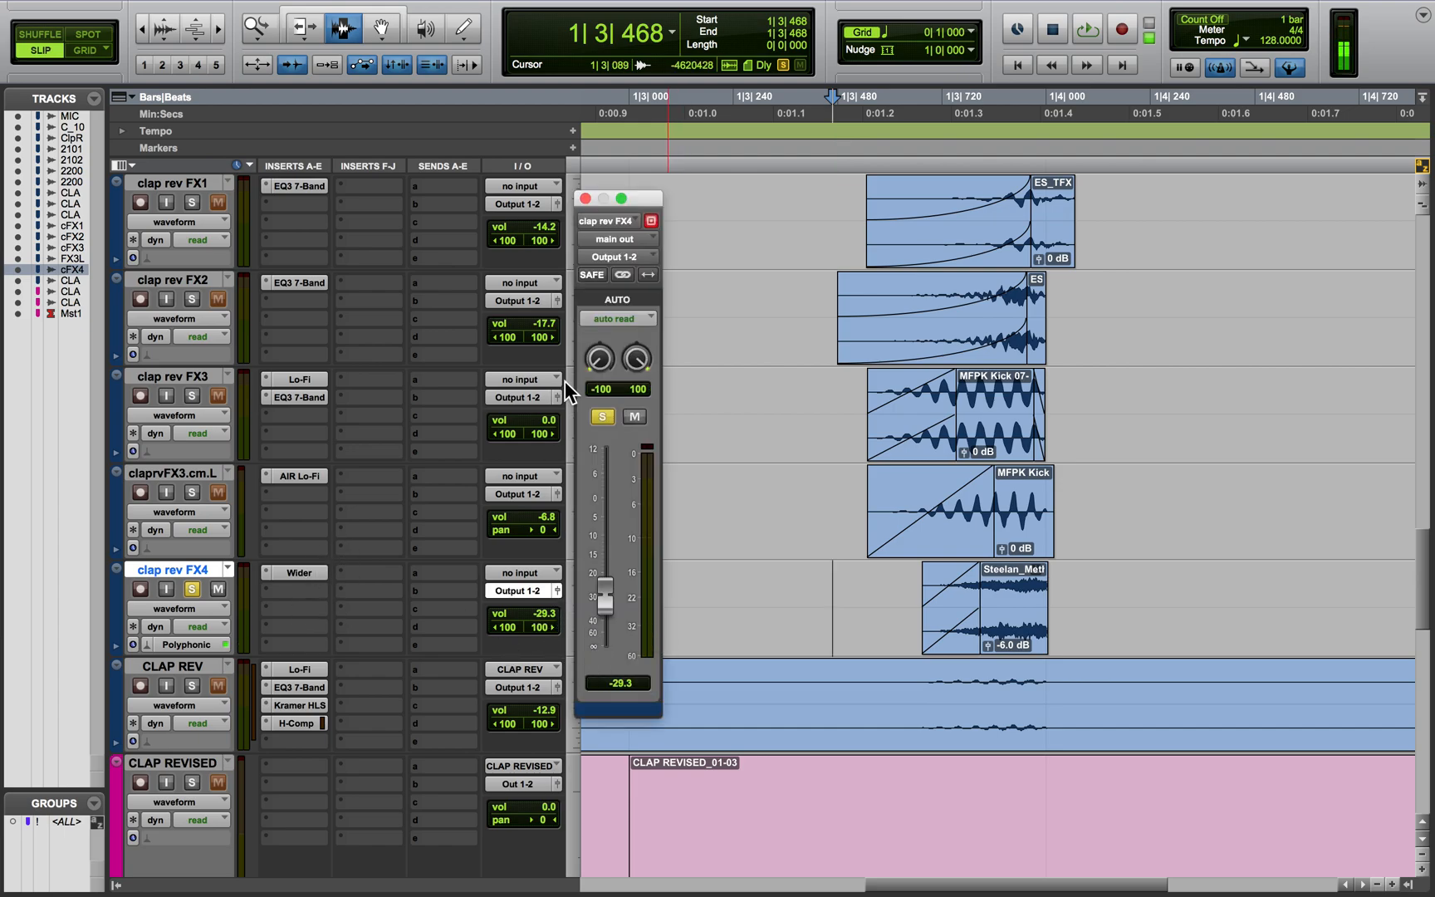
click(585, 198)
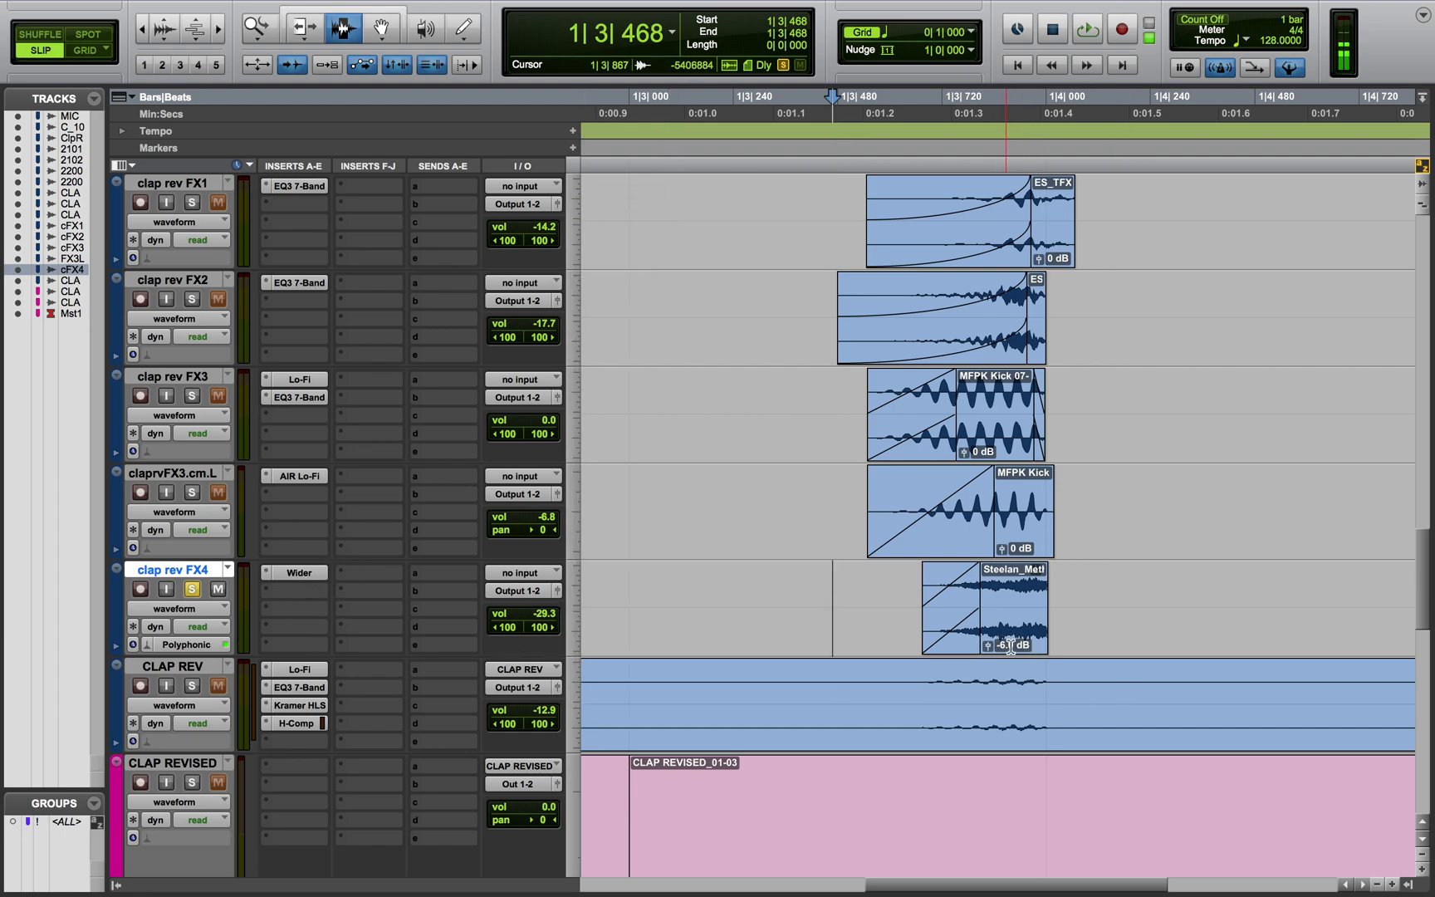
click(317, 573)
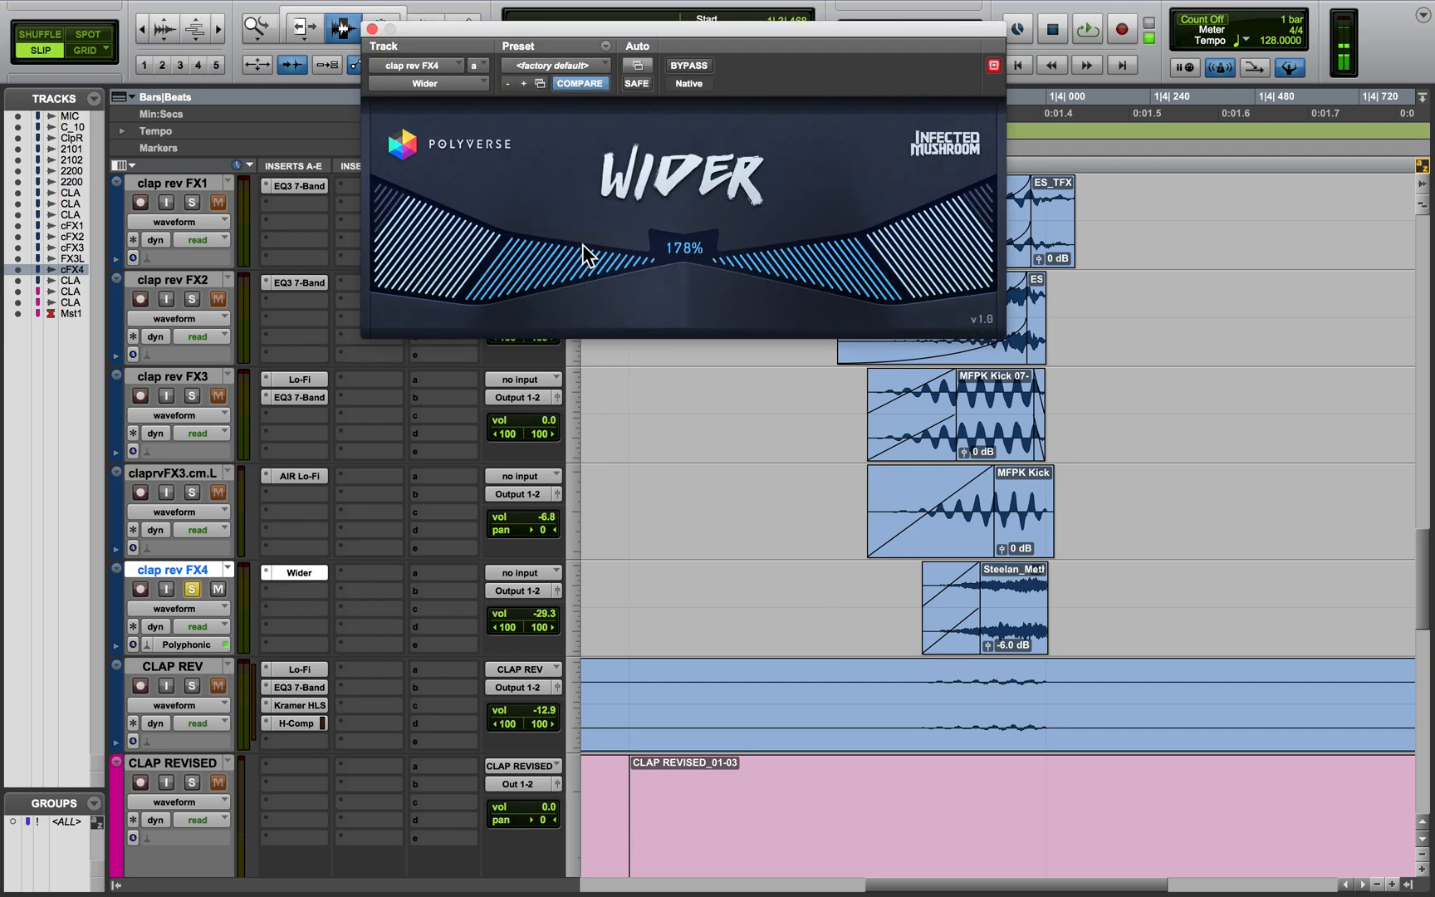
click(372, 29)
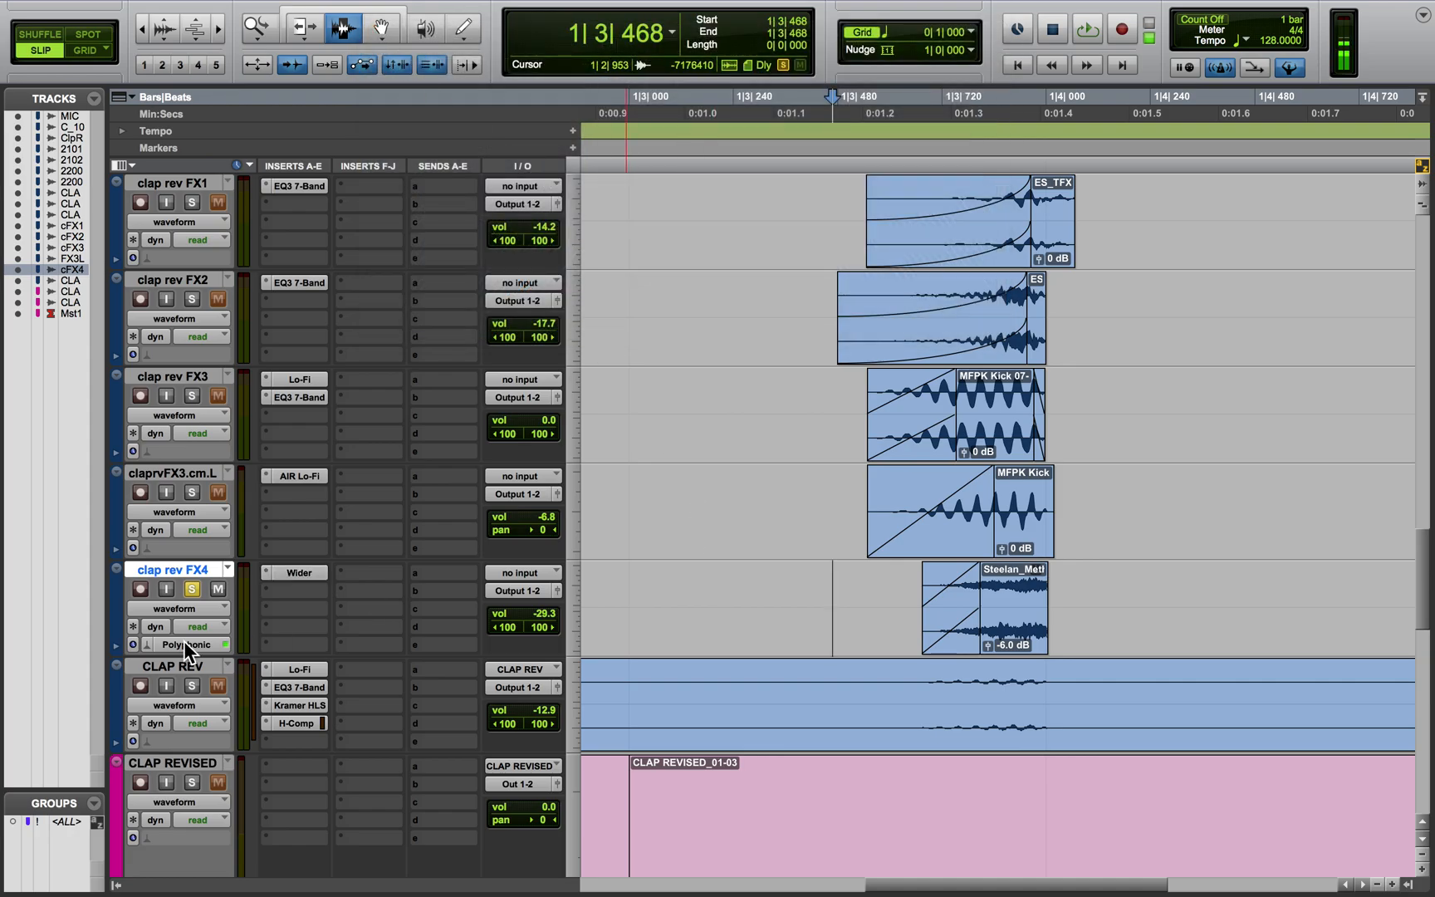
Release the solo on clap rev FX4 and reduce all tracks to a compact height that fits the FX, print and master tracks together
click(189, 590)
scroll(714, 700, down, 2)
scroll(713, 701, down, 3)
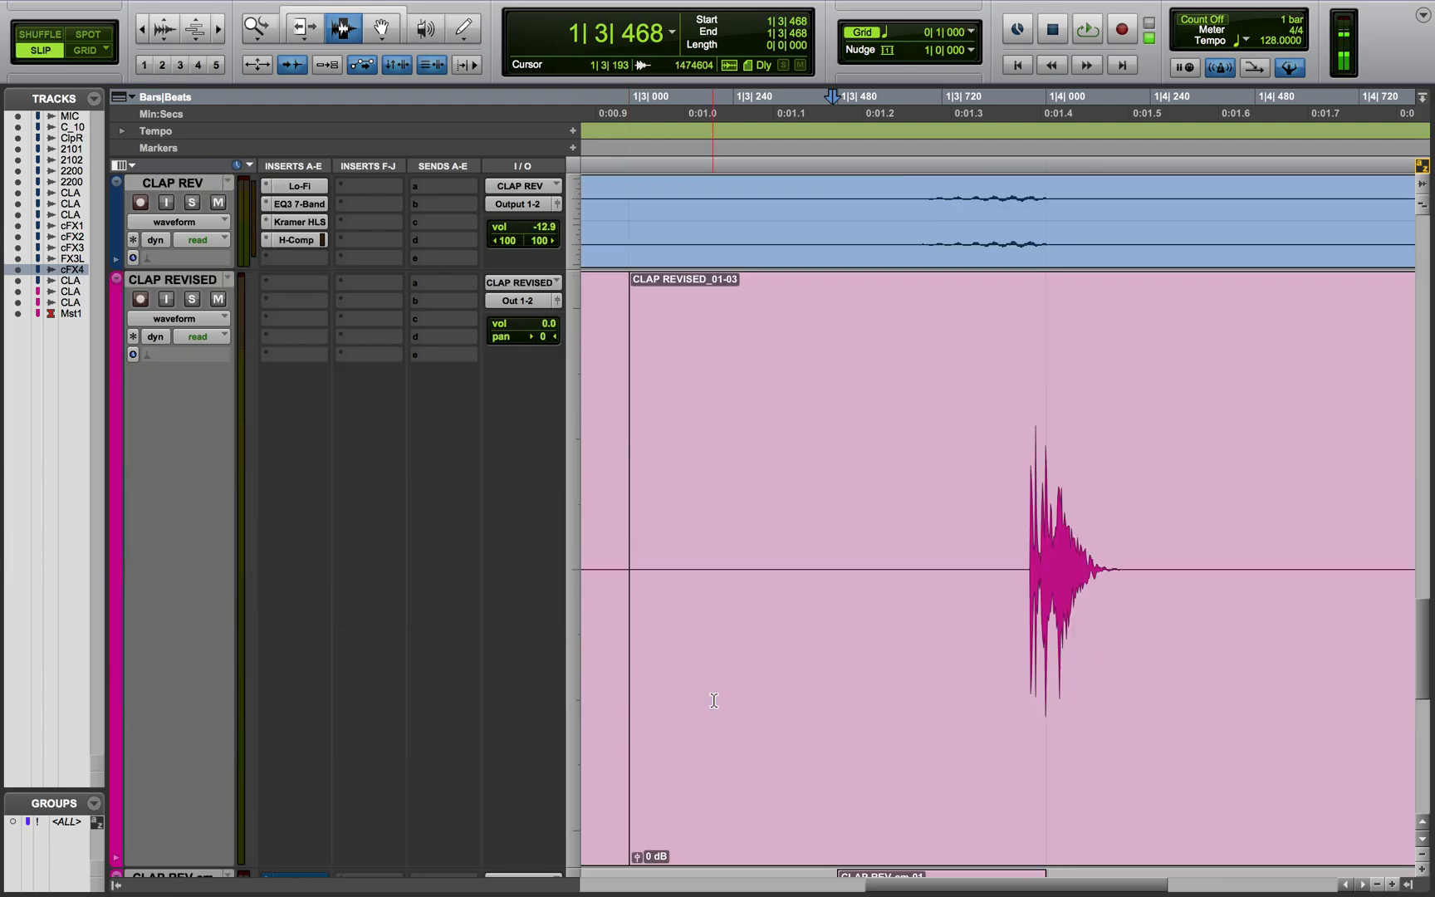
key(ctrl+alt+super+Down)
scroll(713, 700, down, 3)
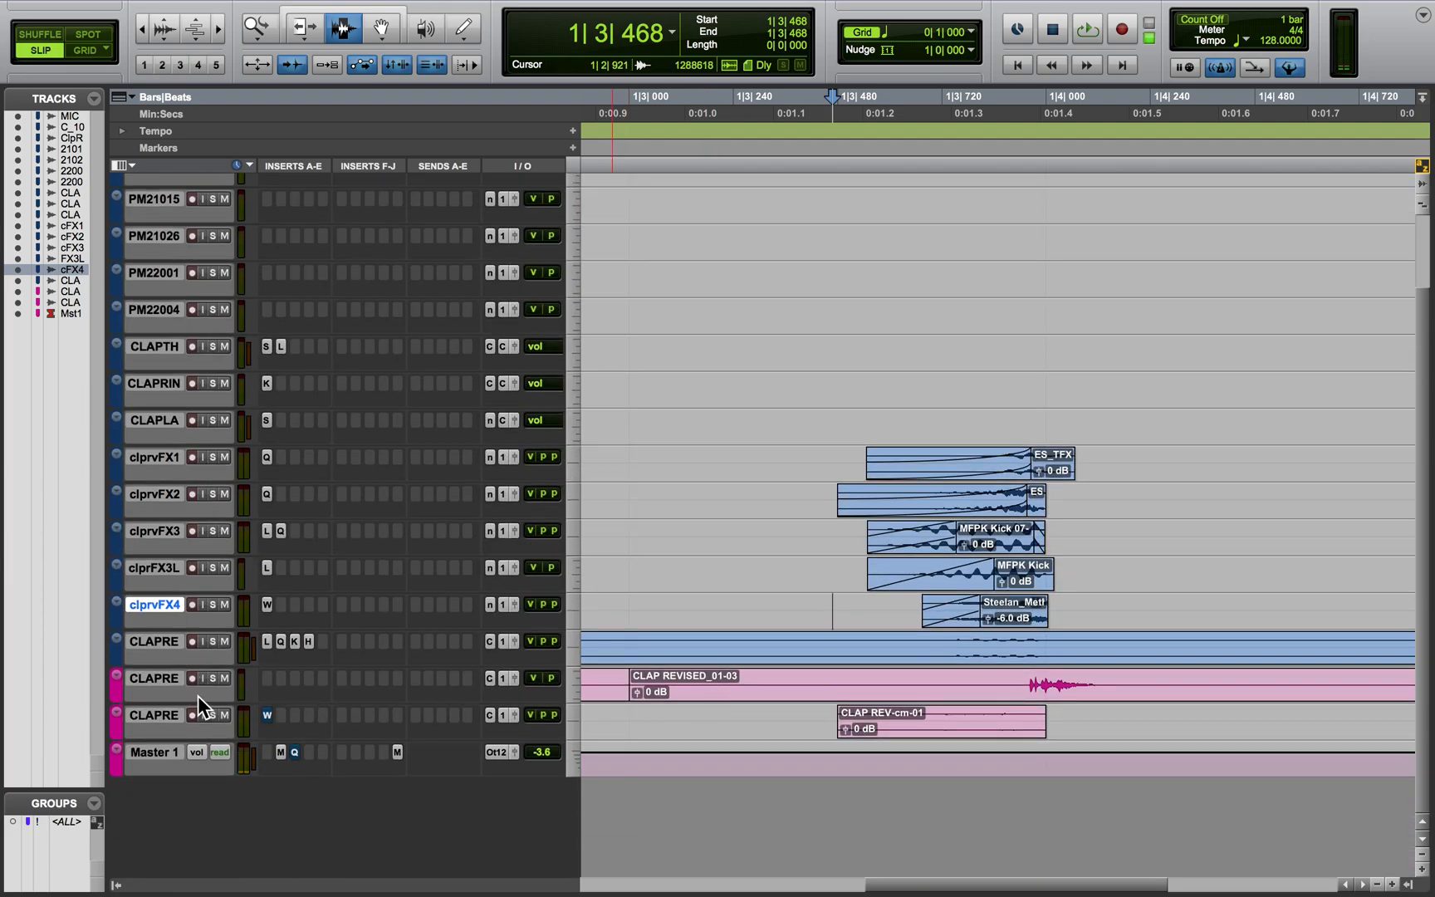
Set the CLAP REV track height to medium and select its printed audio from 1|3|335 to 1|4|116
click(212, 678)
click(212, 678)
click(565, 651)
click(590, 692)
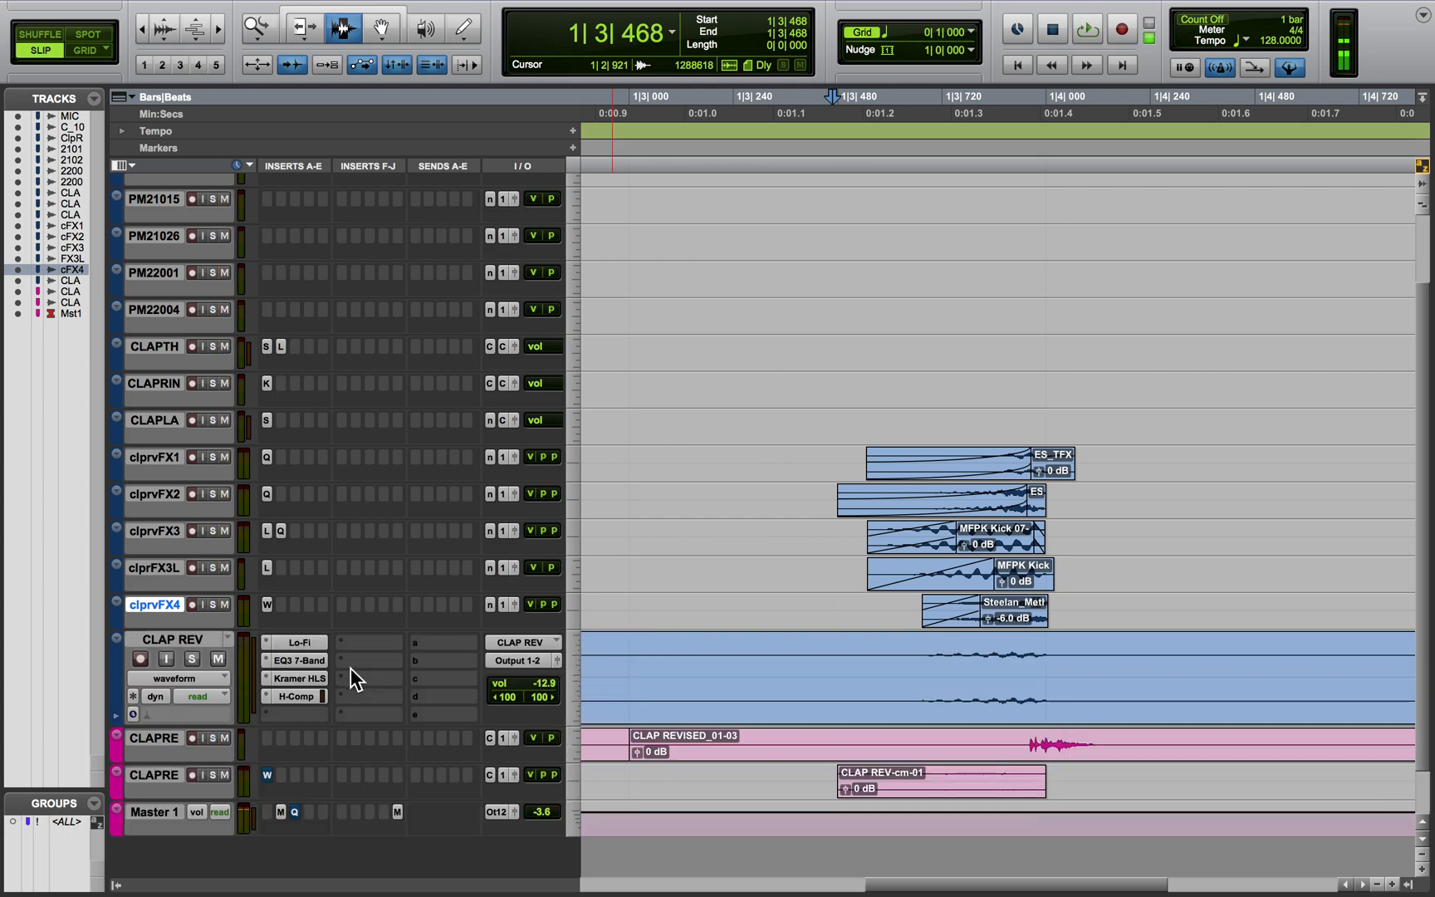
drag(775, 455, 1096, 618)
click(191, 638)
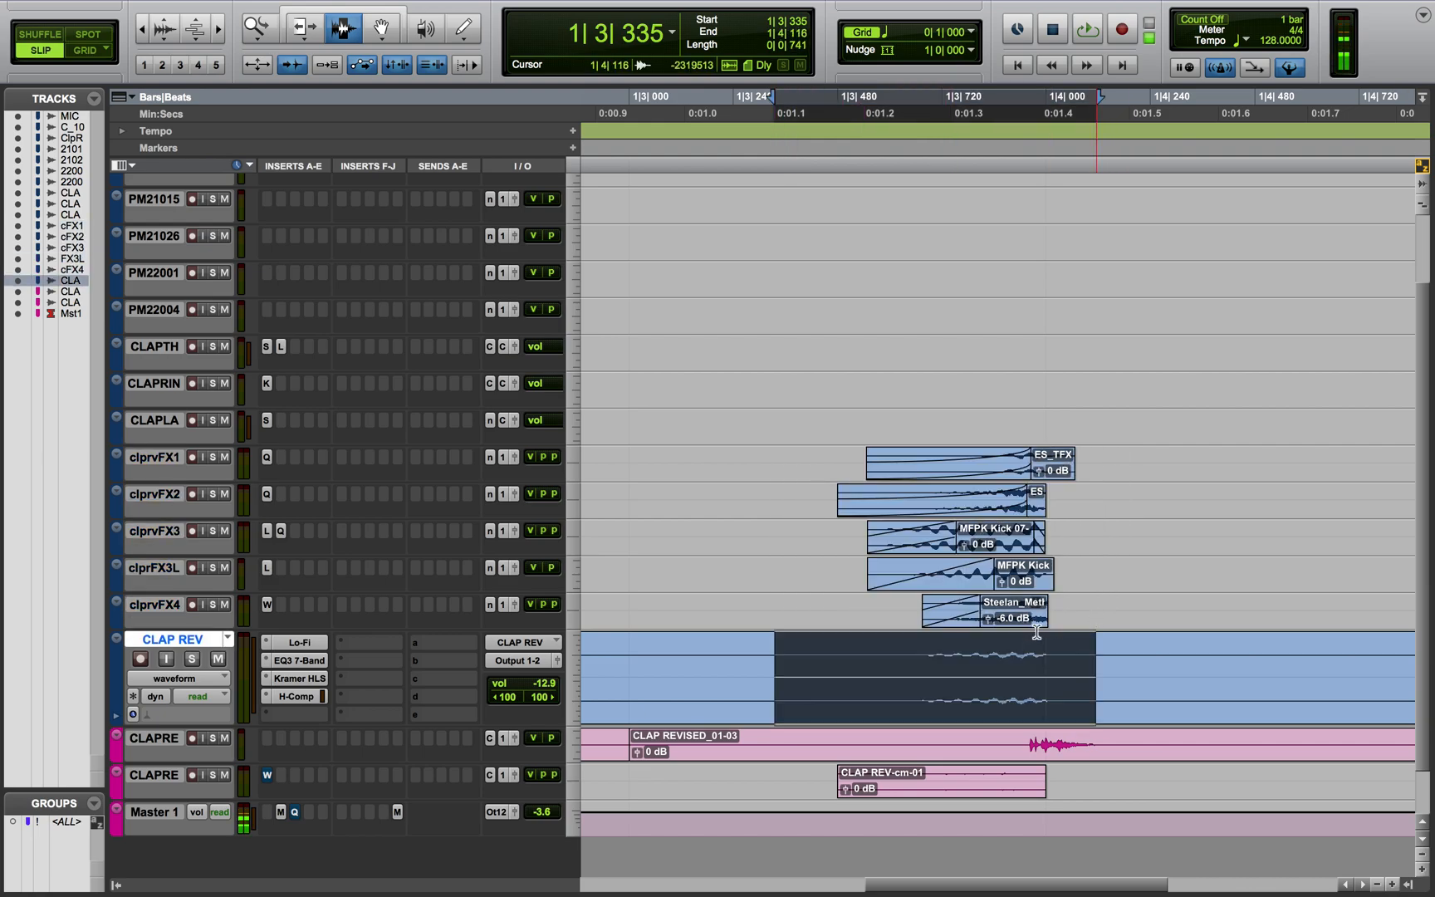
Examine the CLAP REV track's Lo-Fi, EQ3 7-Band, Kramer HLS and H-Comp inserts, then place the edit cursor at 1|3|415 on CLAP REV.cm
click(295, 643)
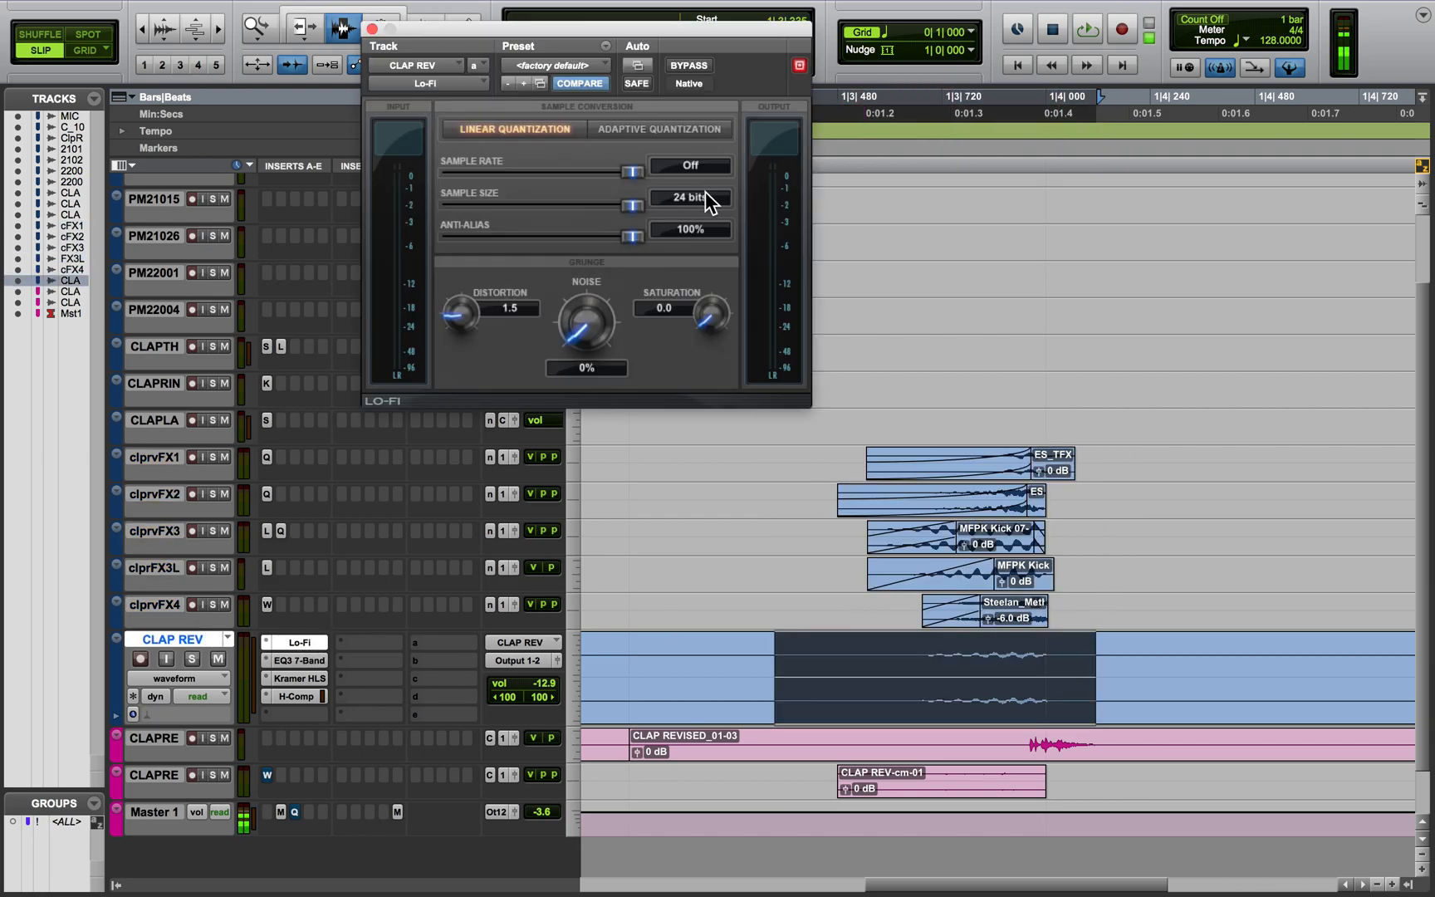
click(314, 656)
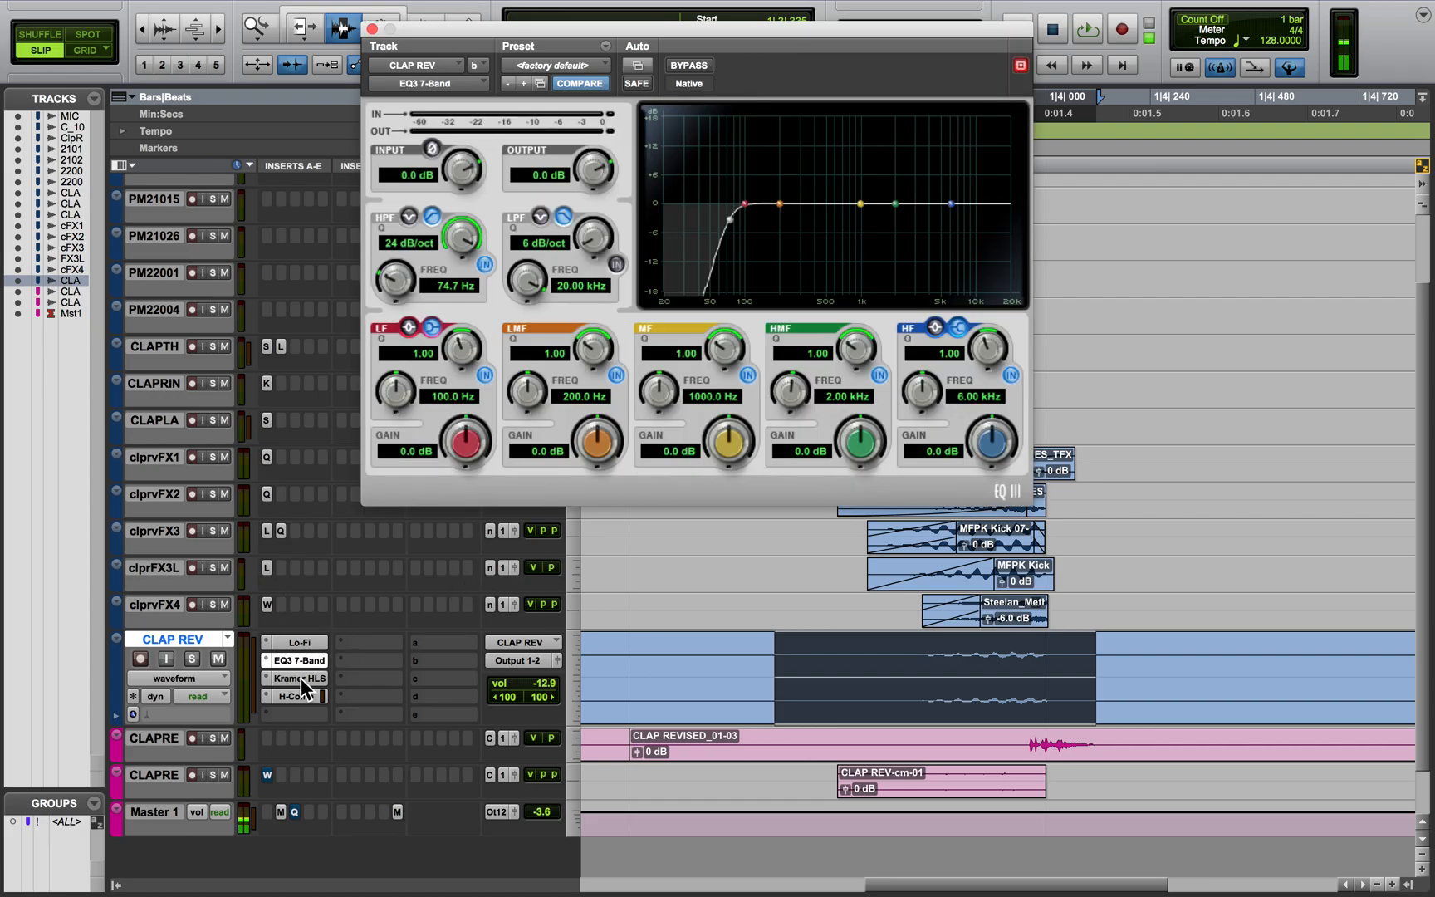
click(301, 678)
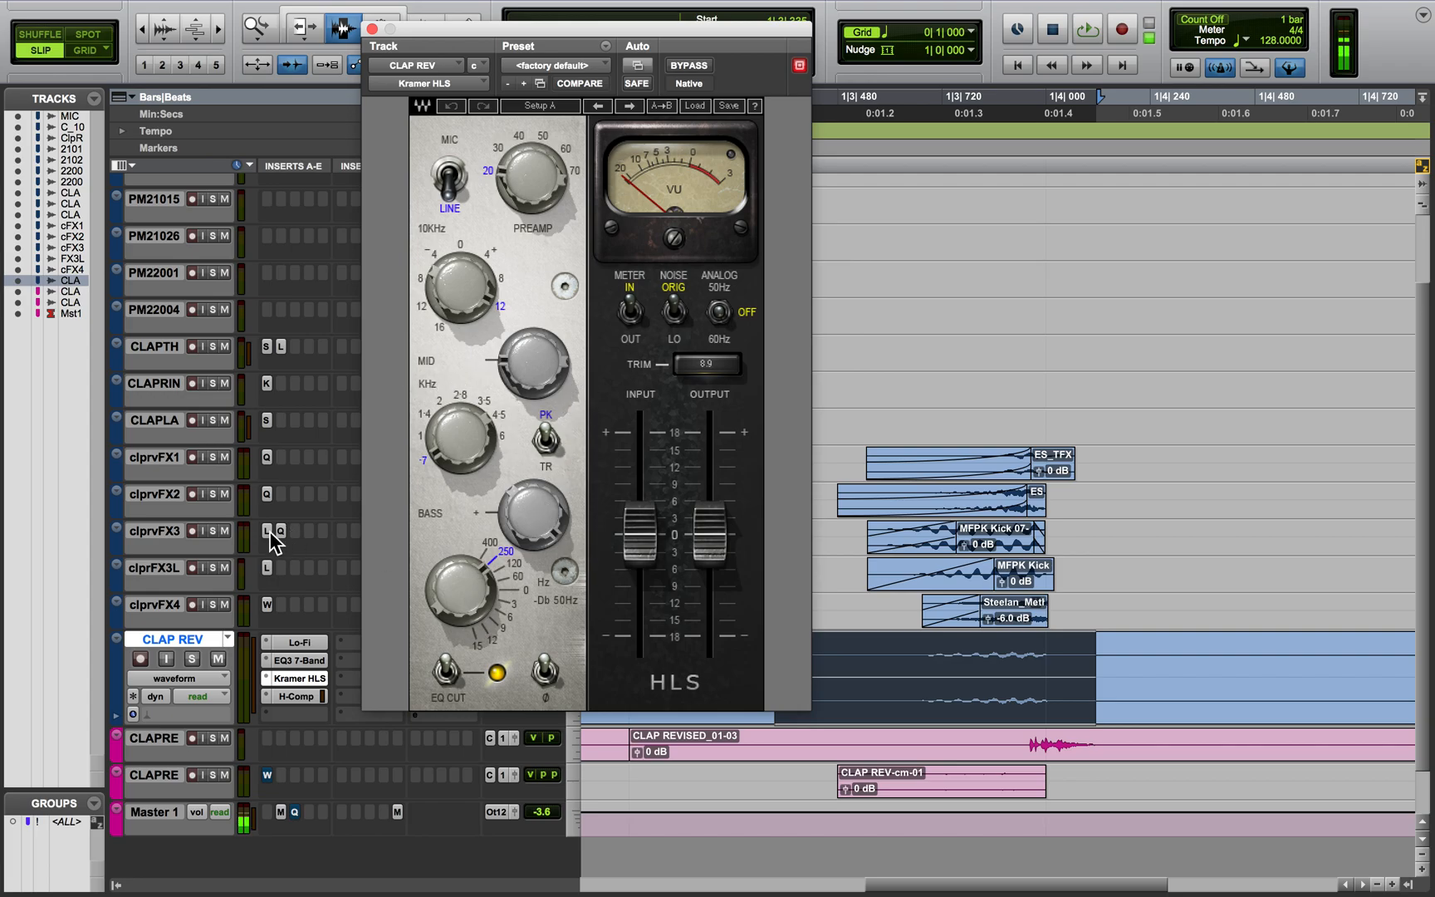
click(298, 697)
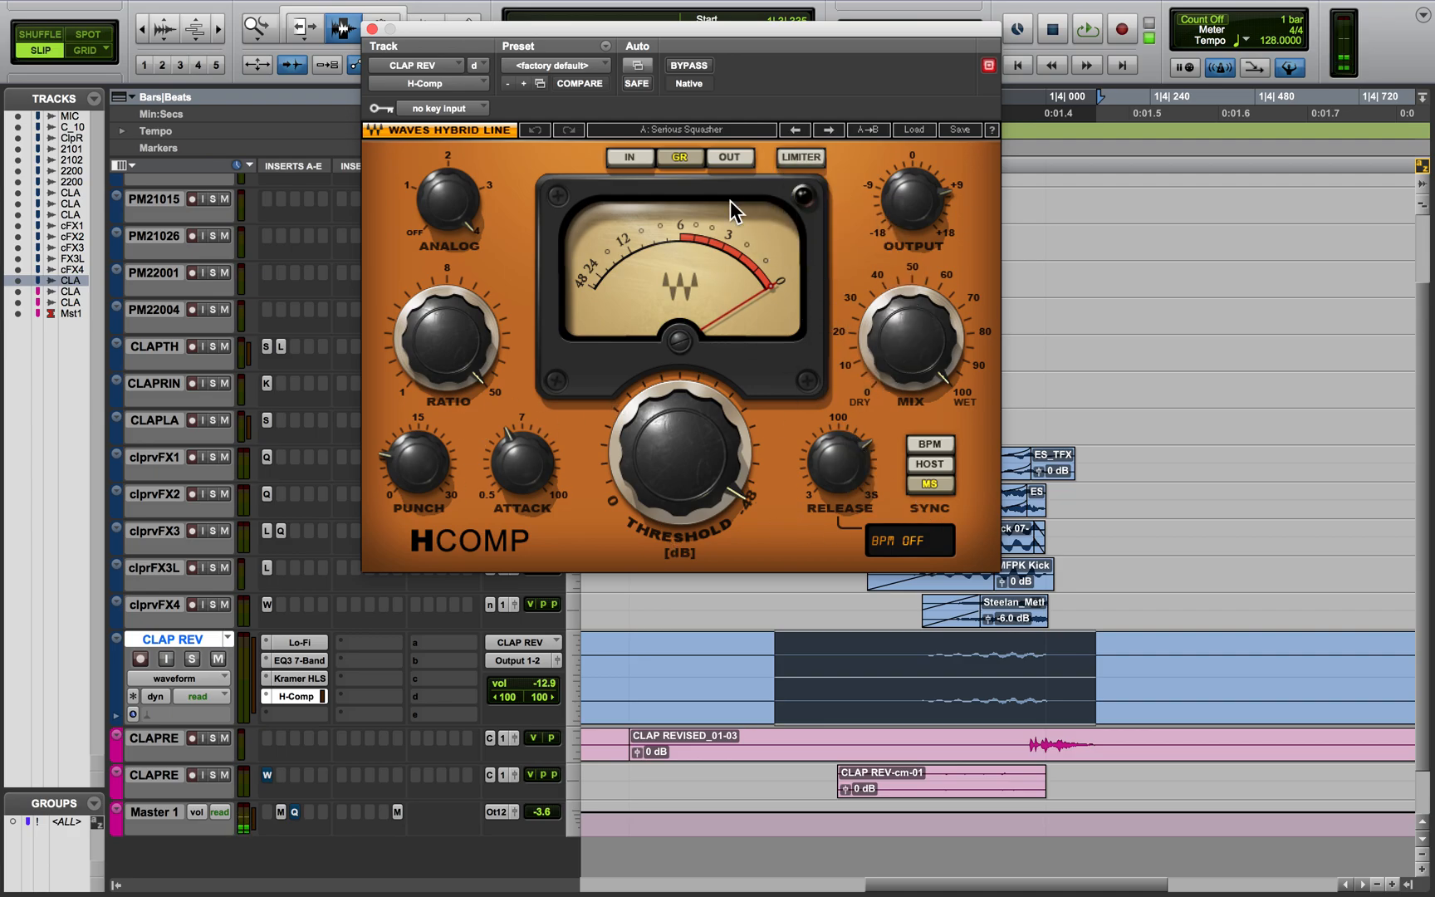
click(372, 29)
click(809, 781)
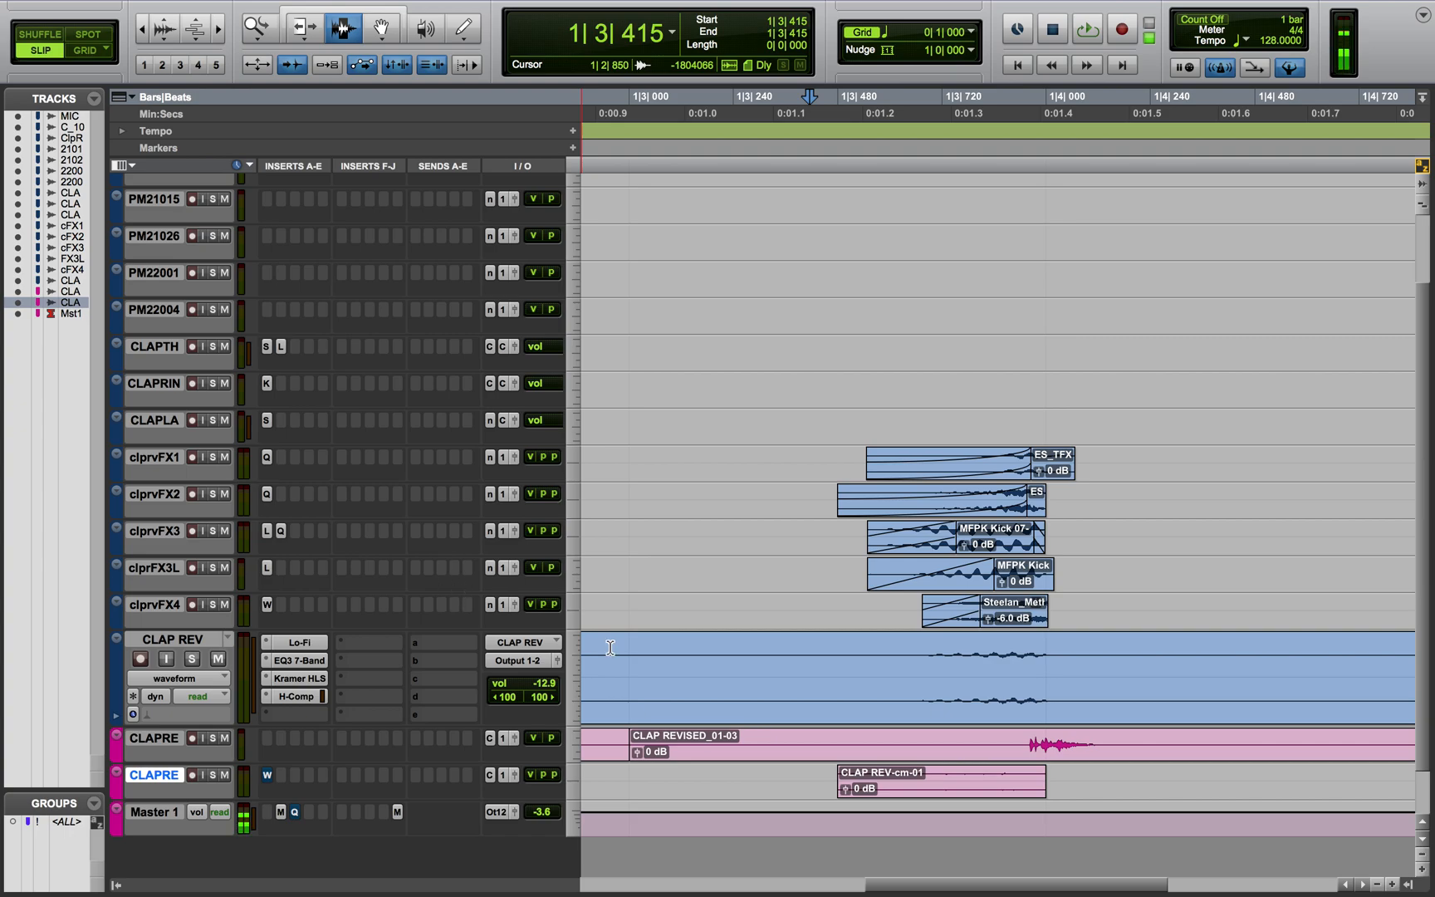
Set the CLAP REVISED and CLAP REV.cm print tracks to large height
scroll(843, 701, down, 3)
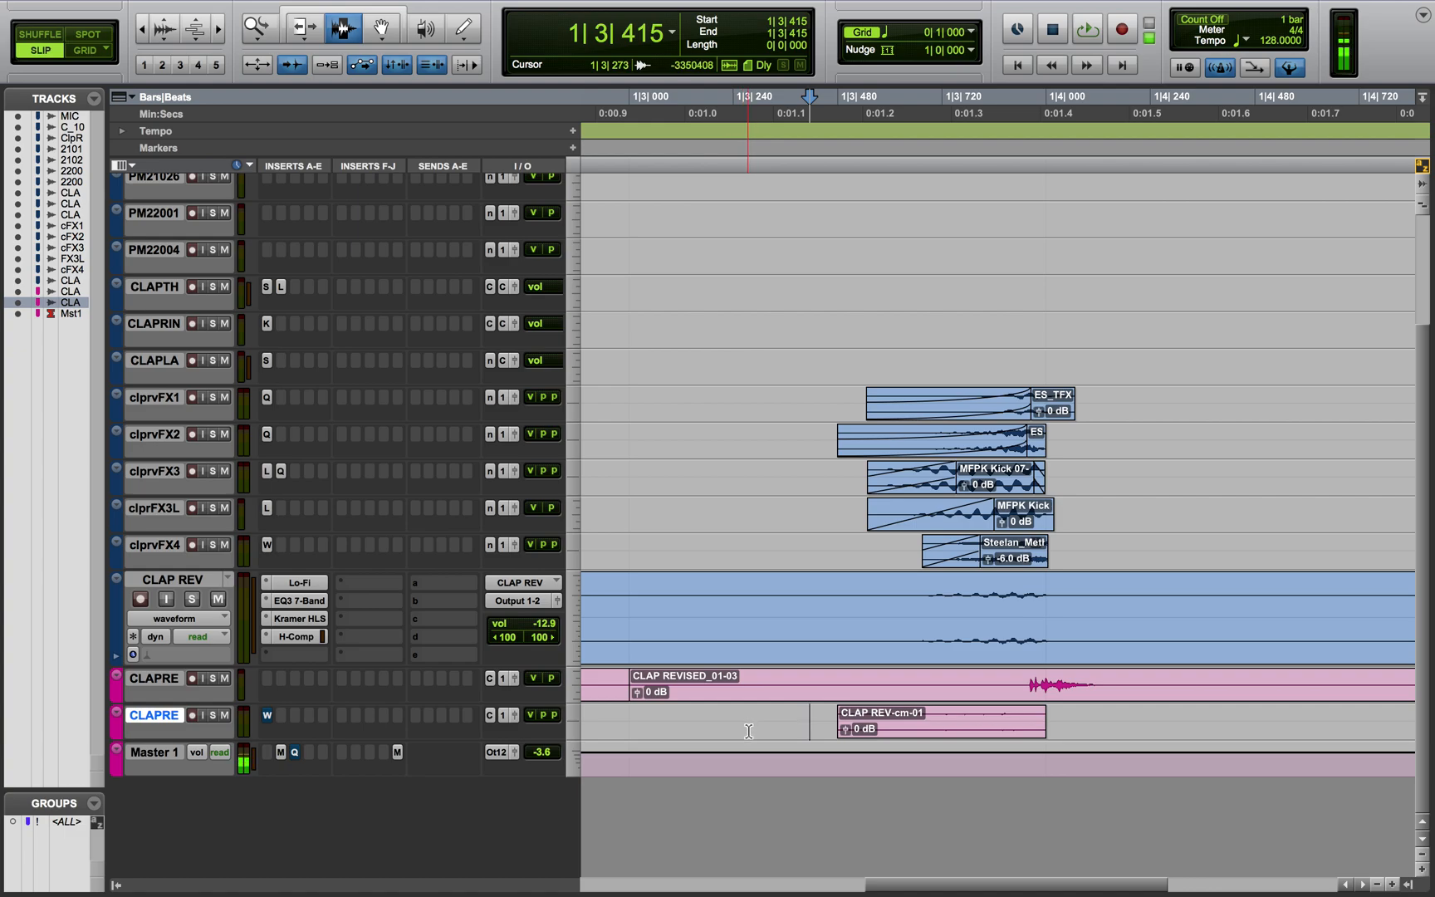
click(575, 682)
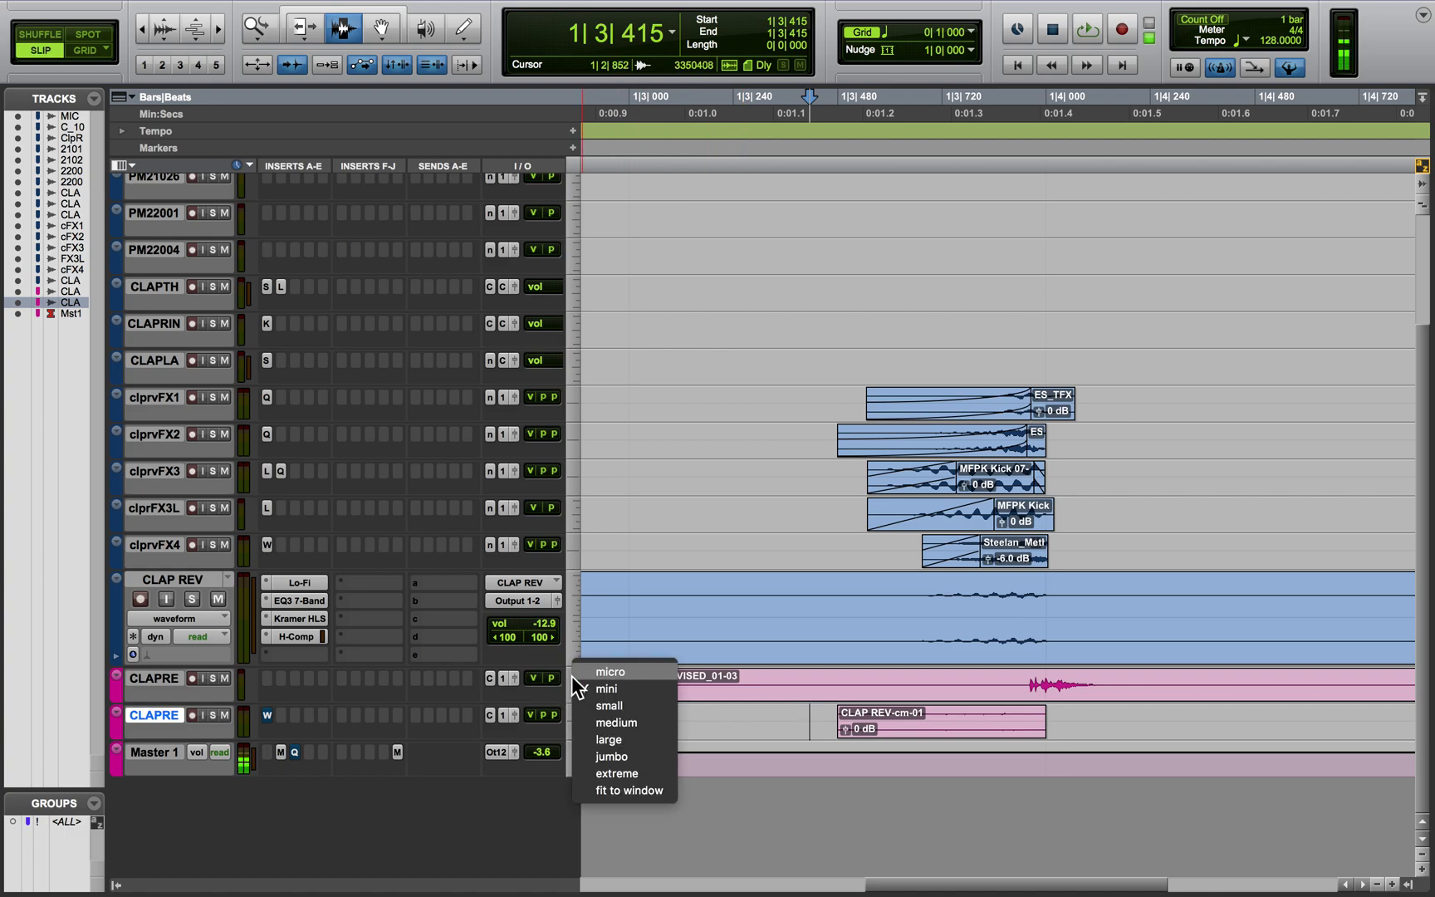
click(598, 729)
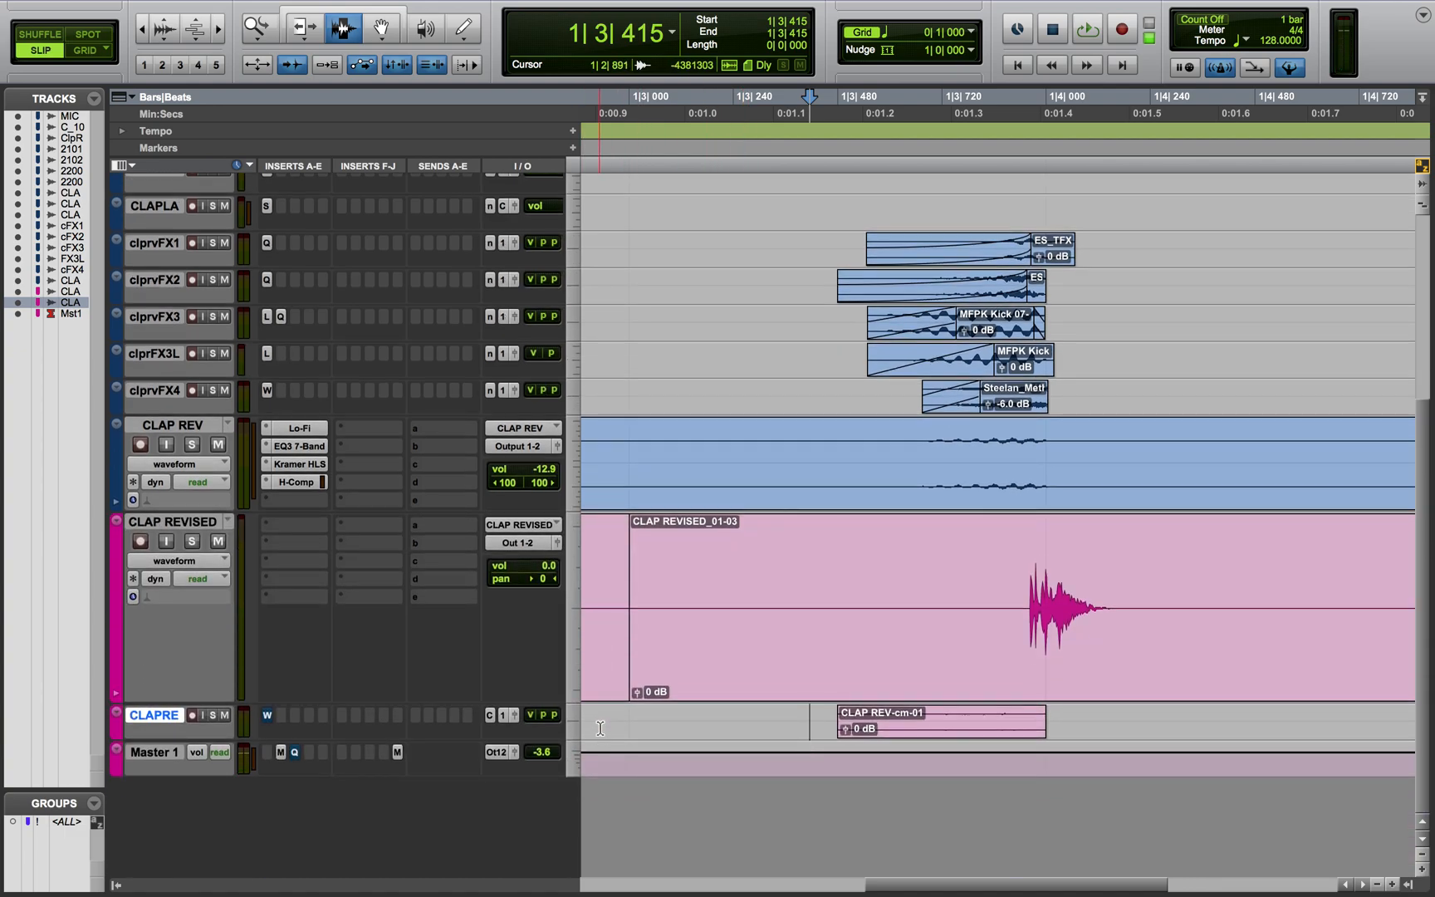
click(572, 722)
click(607, 787)
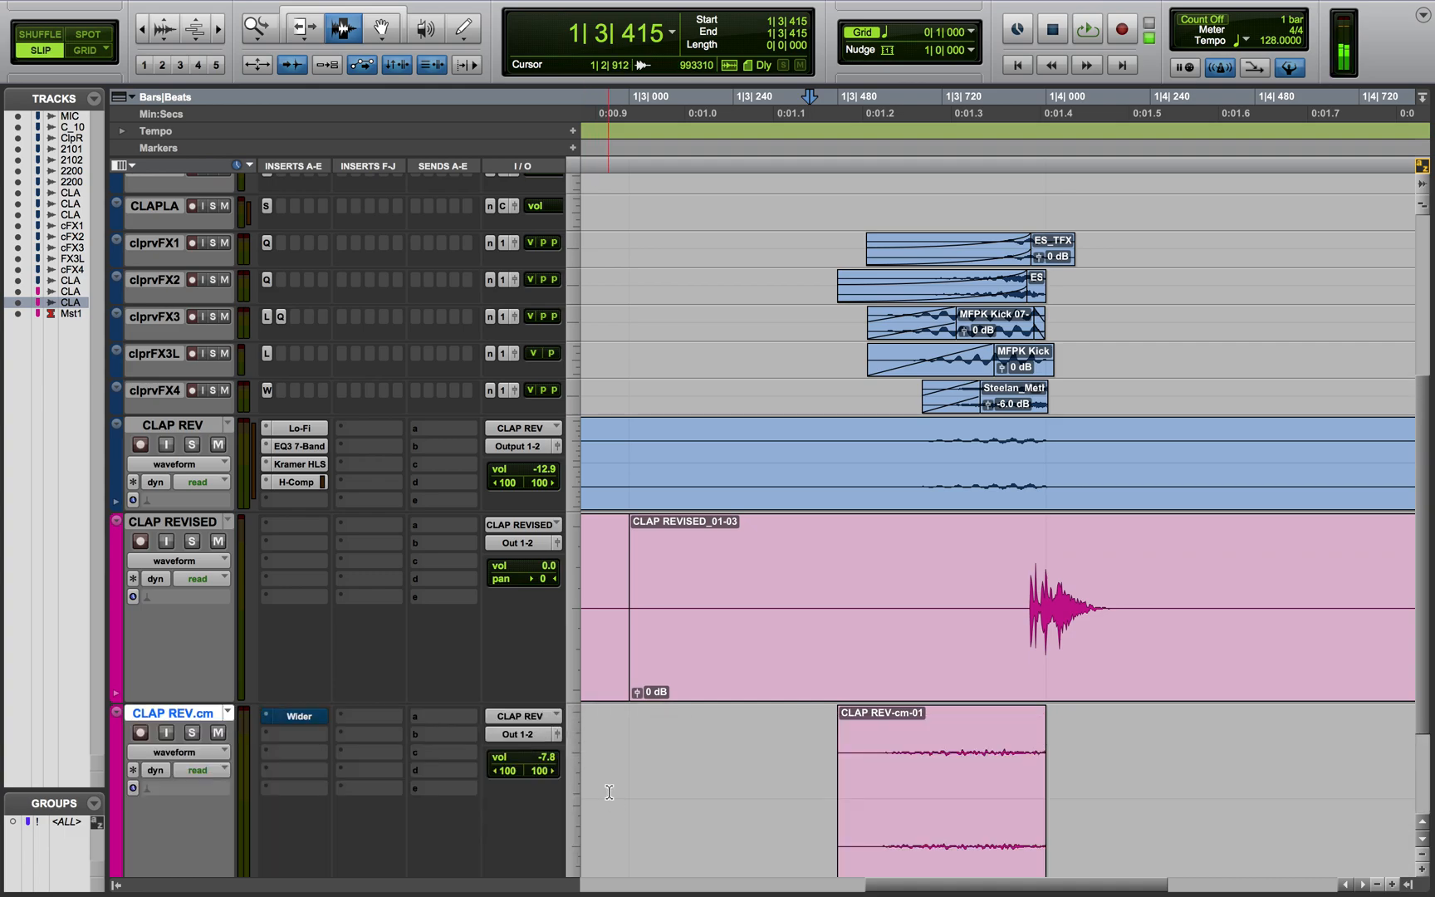
Solo CLAP REVISED and CLAP REV.cm to audition them together from 1|2|958, then release both solos with the edit cursor placed at 1|2|949
scroll(374, 623, down, 3)
click(192, 446)
click(190, 637)
key(super+bracketleft)
click(813, 636)
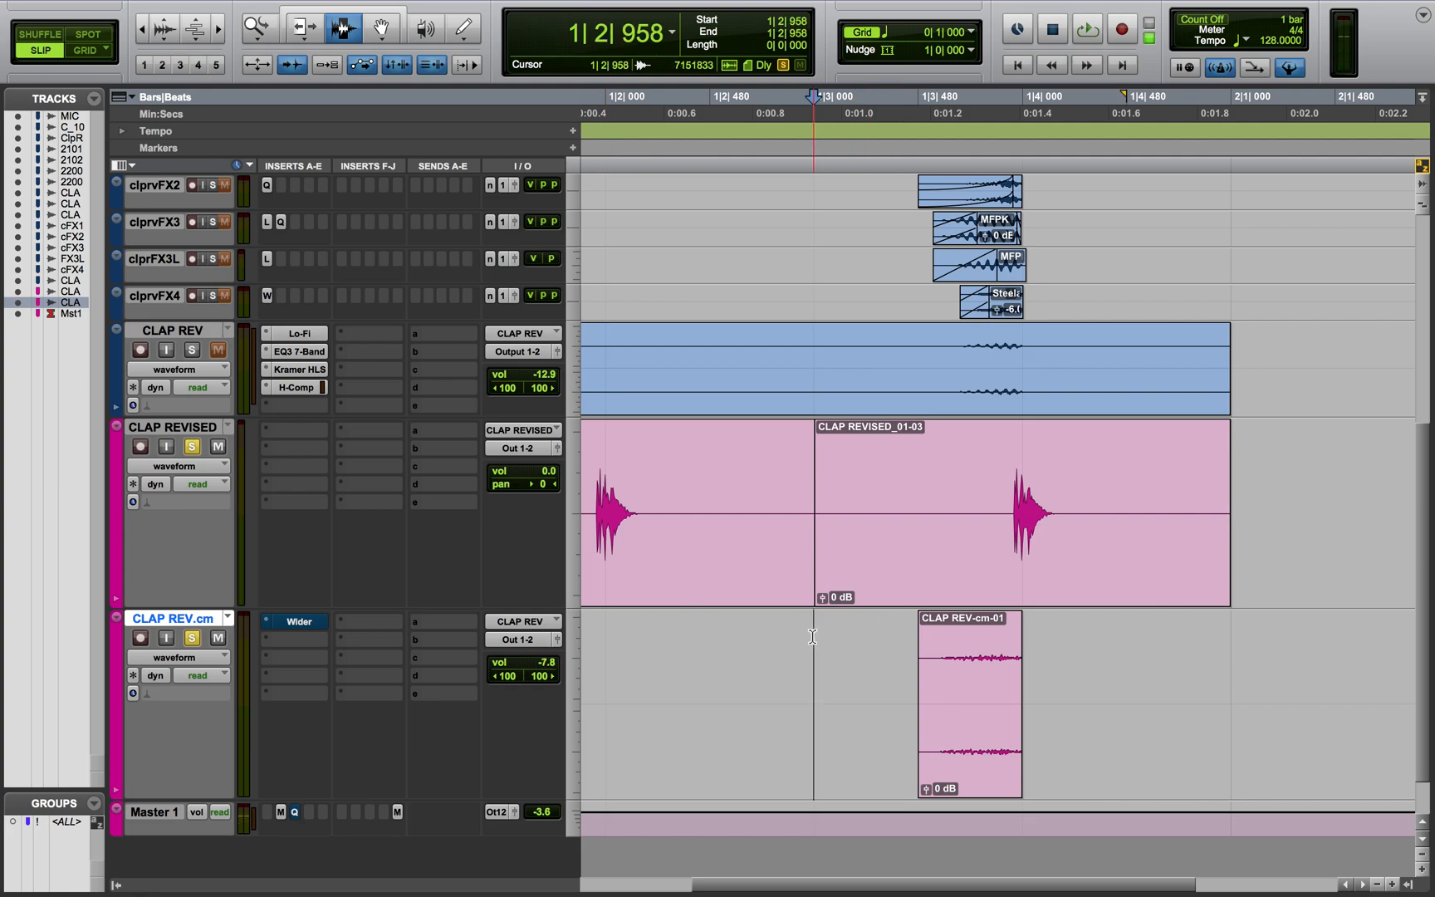
key(space)
click(812, 637)
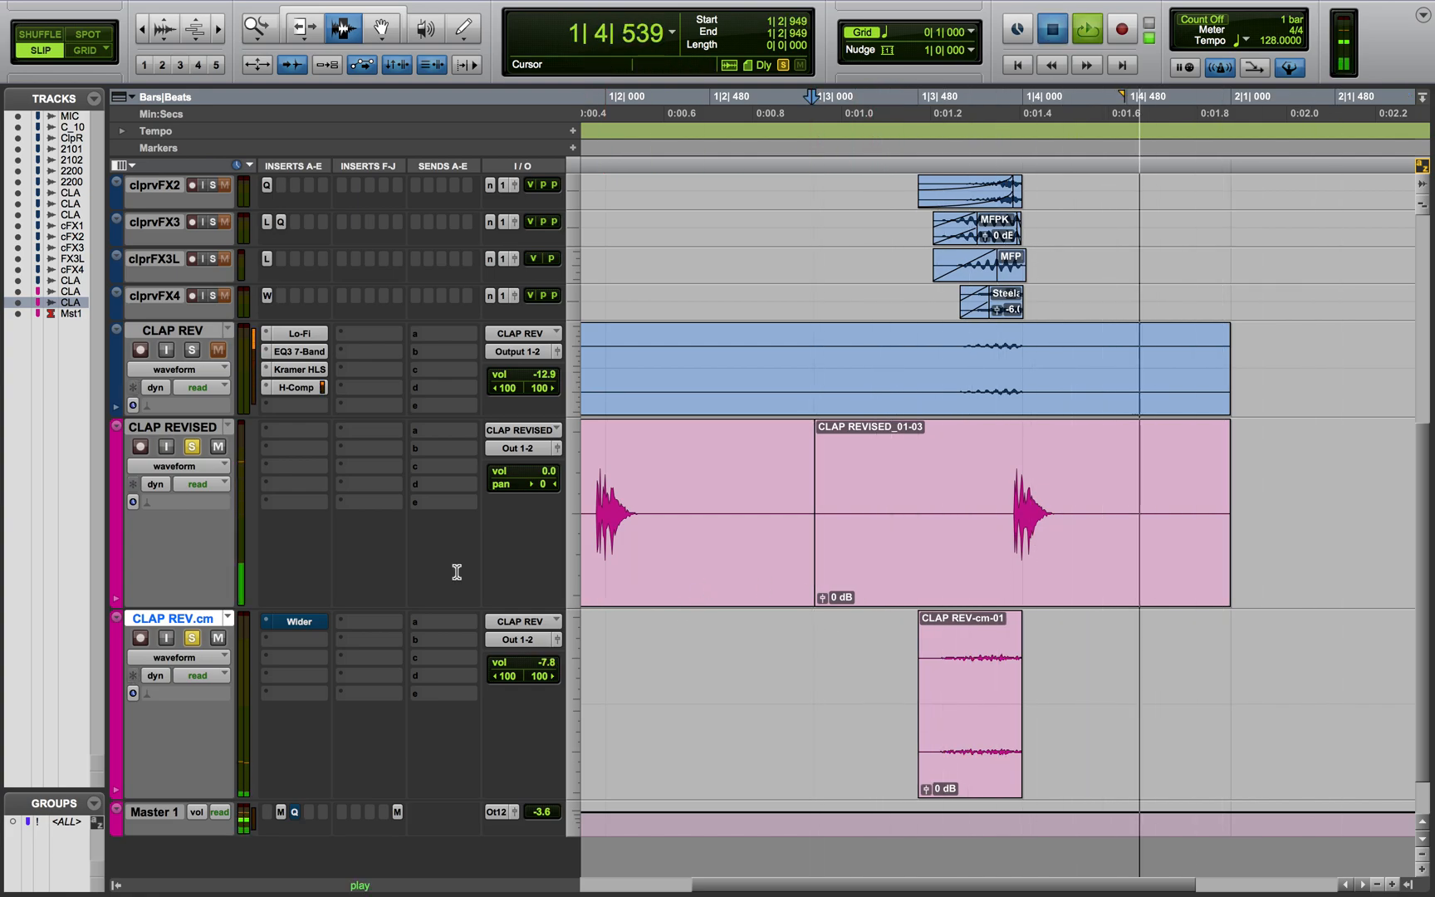
key(space)
click(192, 636)
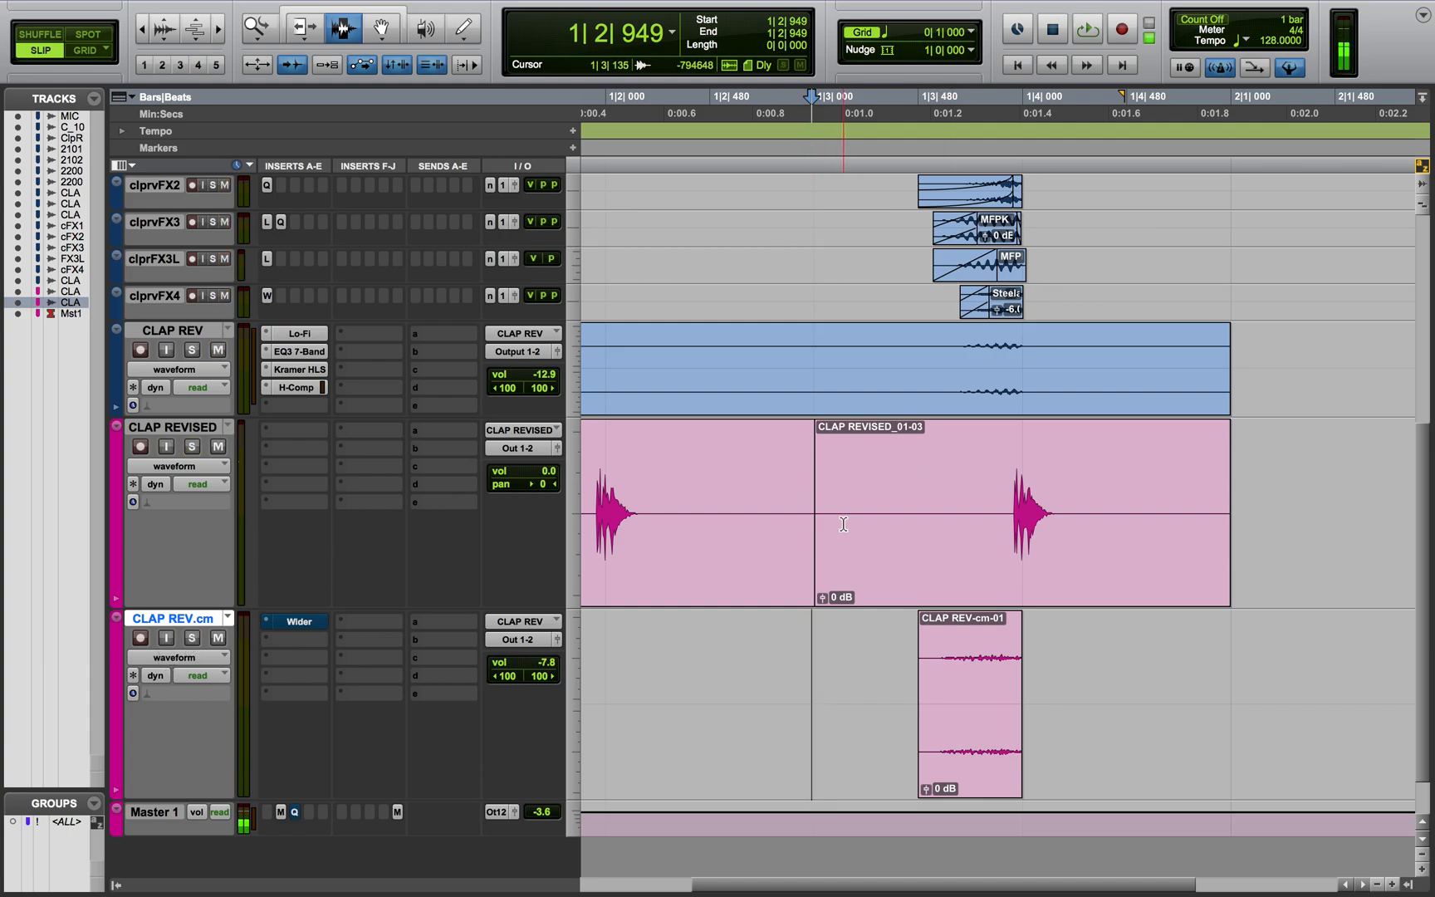
Reduce all tracks to mini height so the full session from MIC to Master 1 fits, starting at bar 1
scroll(894, 631, left, 5)
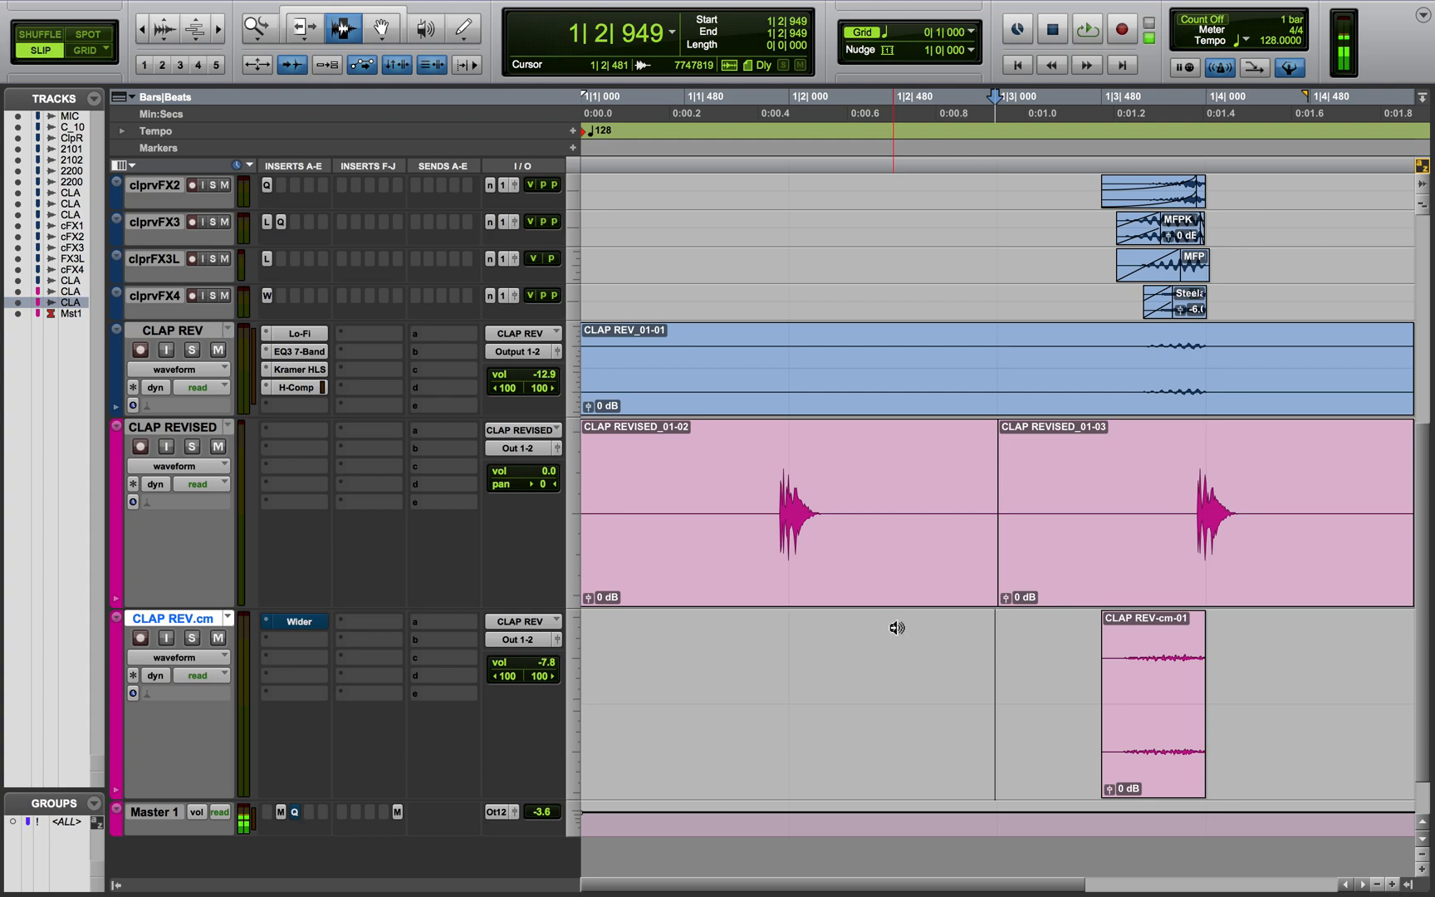
key(ctrl+alt+super+Down)
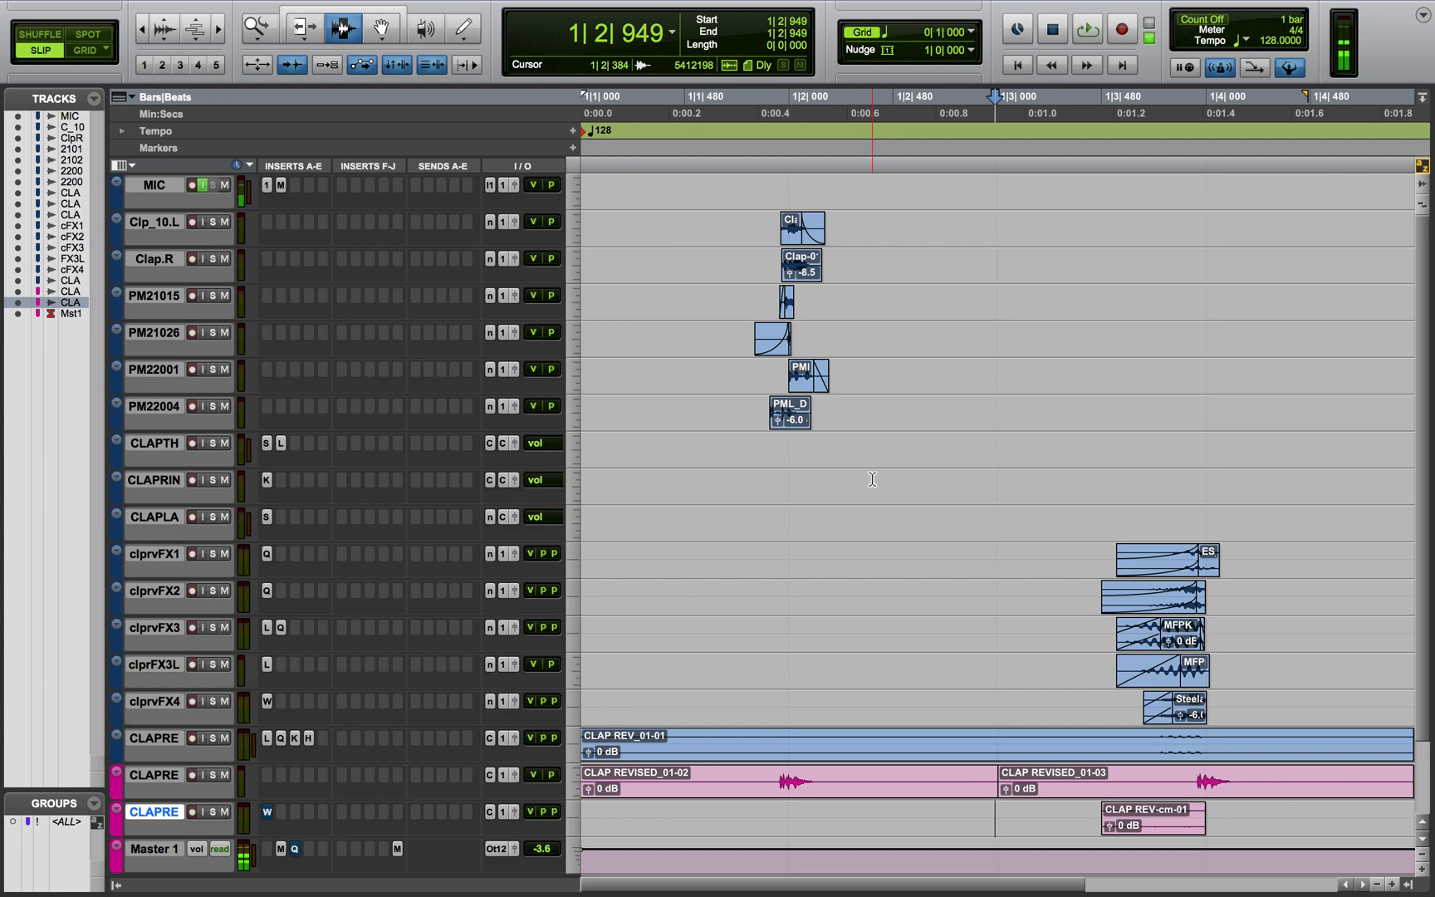
mouse_move(184, 3)
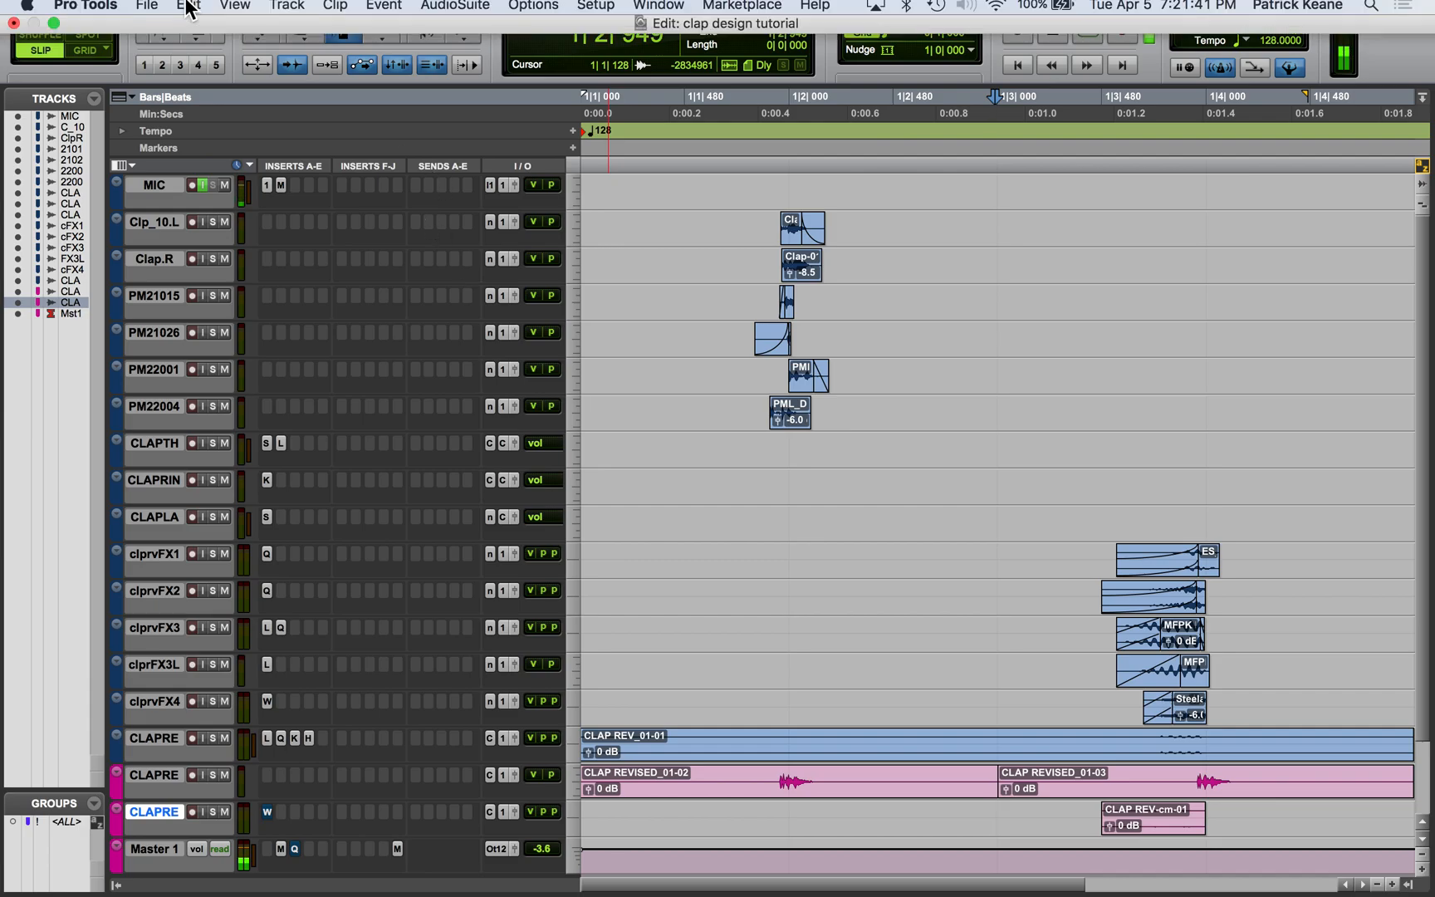